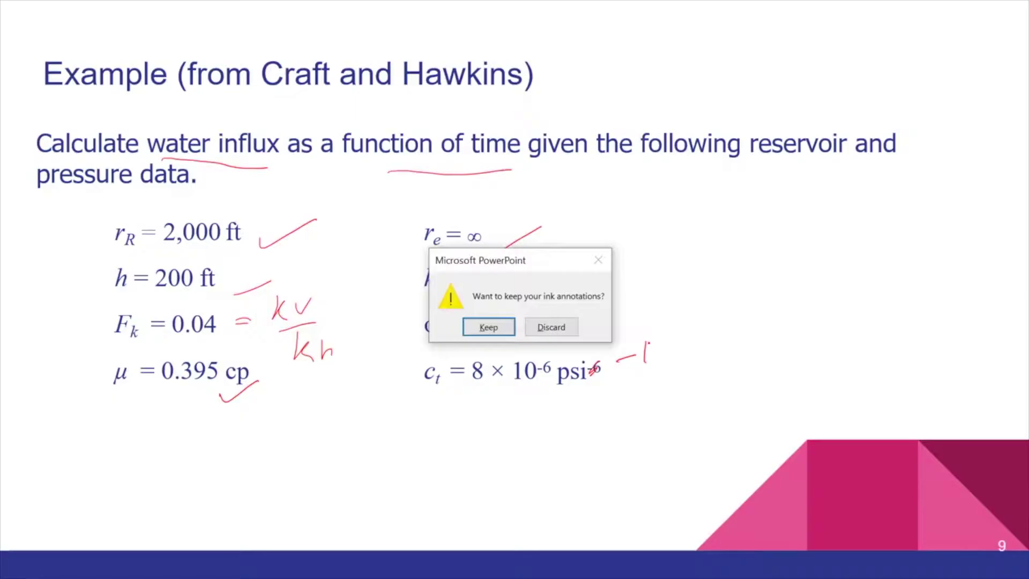
Keep the ink annotations, end the slideshow, and set PowerPoint and Excel side by side
key("Return")
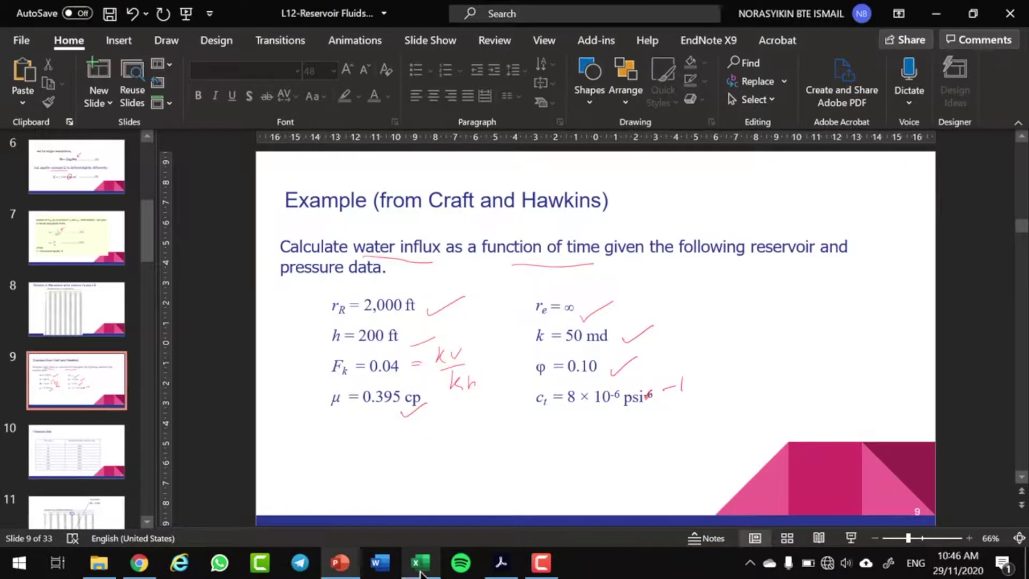
double_click(419, 12)
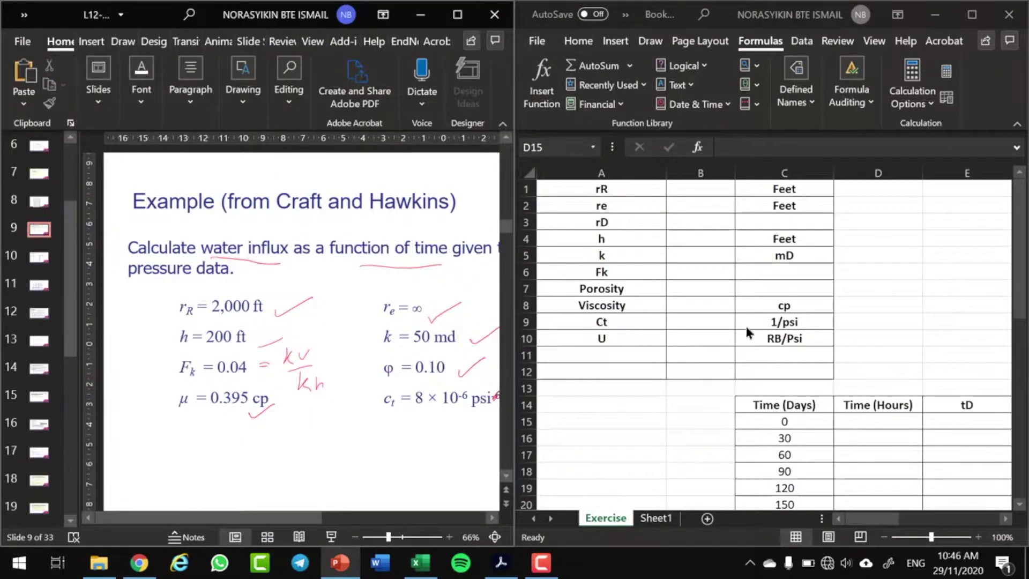
Enter rR 2000, re and rD as infinity, h 200 and k 50 in B1:B5
left_click(746, 324)
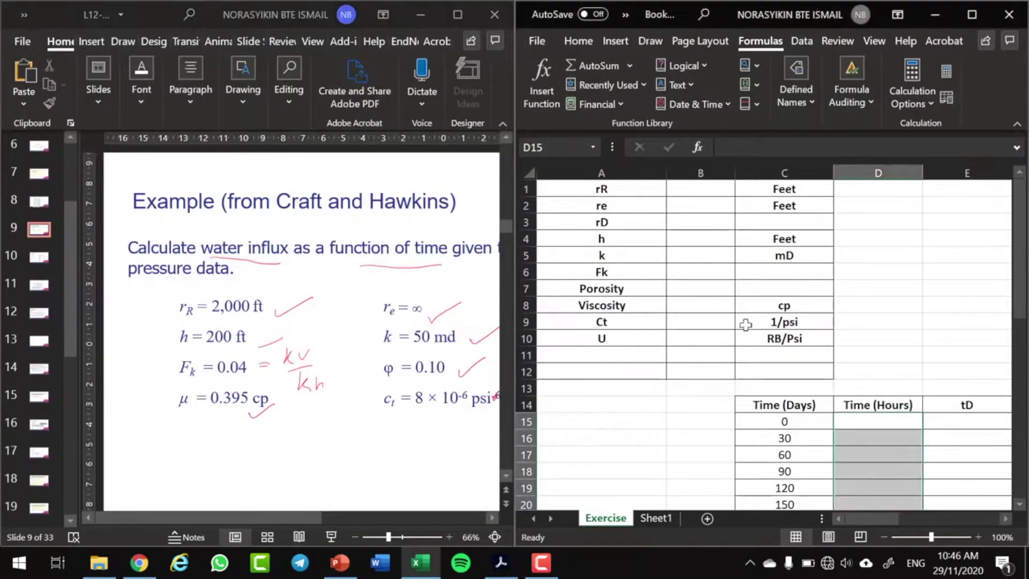
left_click(691, 189)
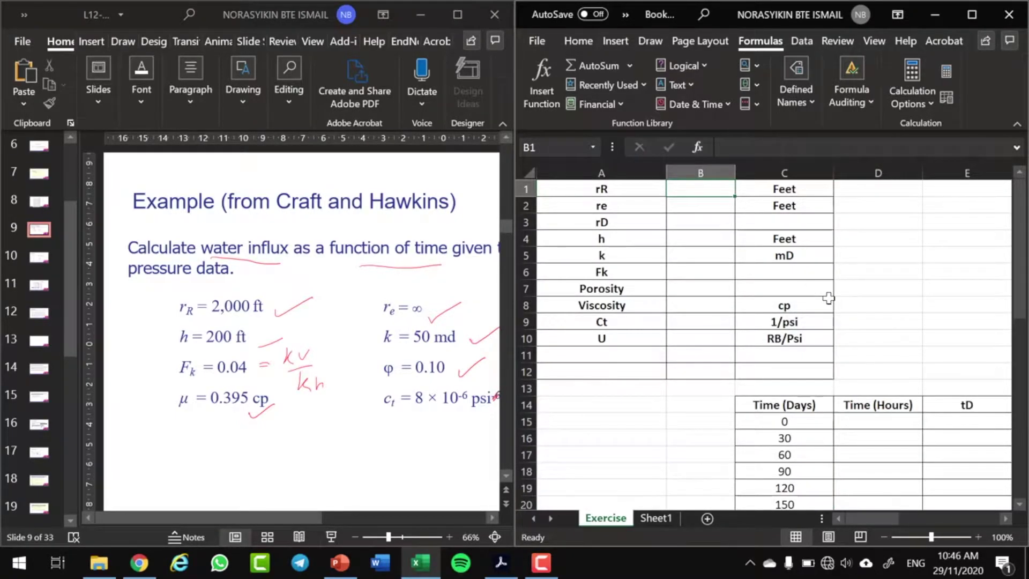
type("2000")
key("Return")
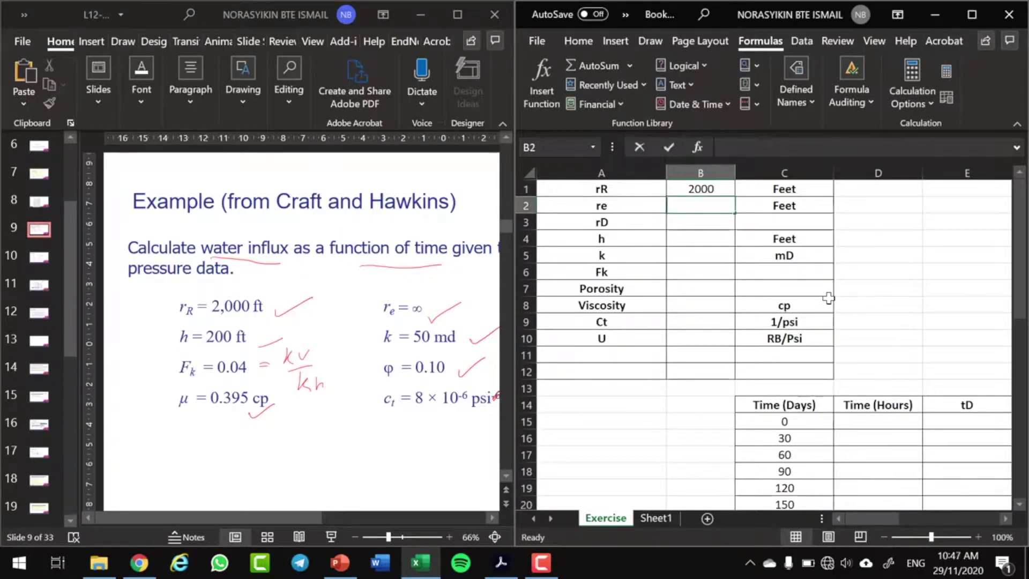
type("infinity")
key("Return")
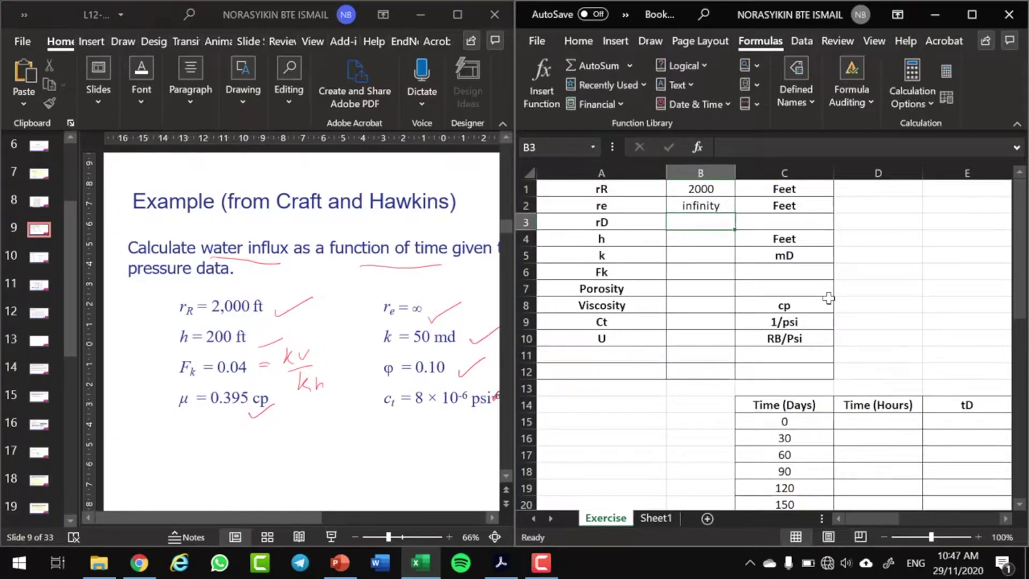
type("ini")
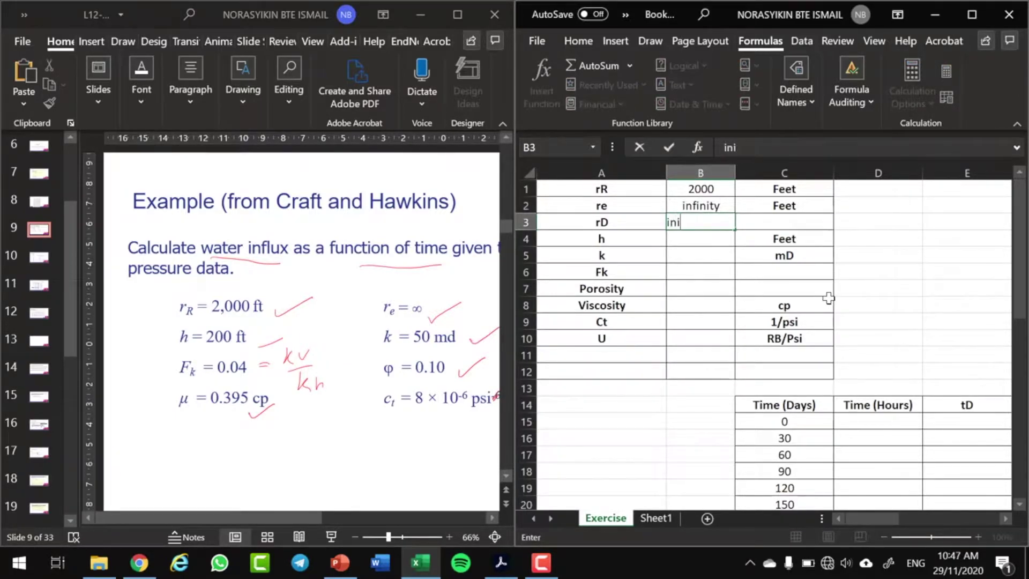
type("f")
type("ity")
key("Return")
type("200")
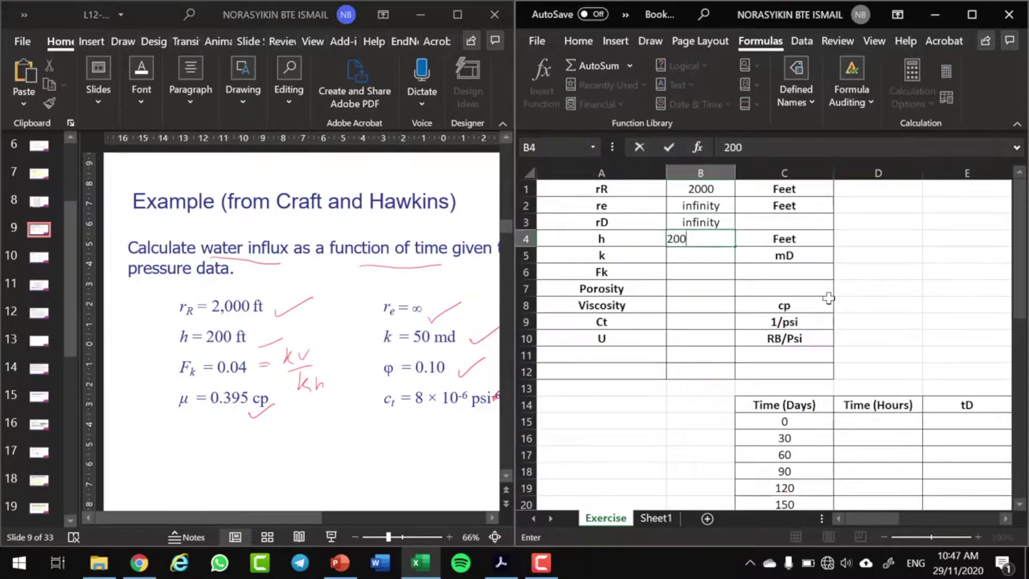
key("Return")
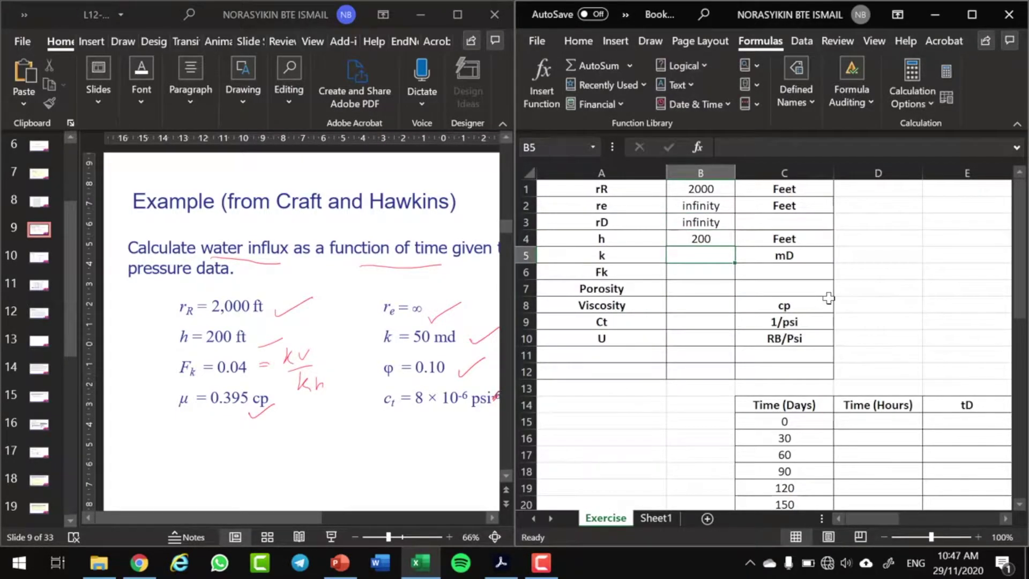
type("50")
key("Return")
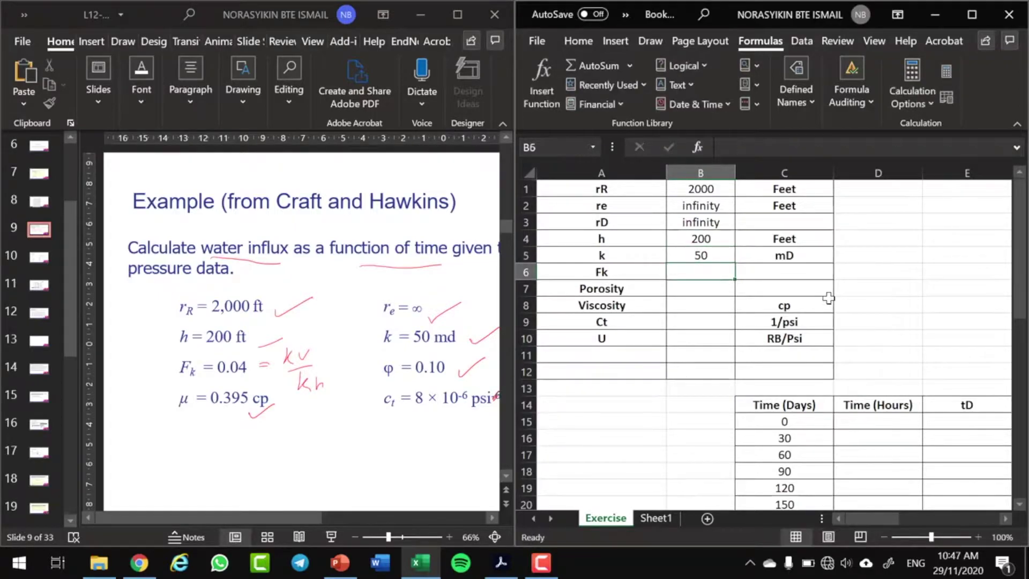
Enter Fk 0.04, porosity 0.1, viscosity 0.395 and Ct 8e-6 in B6:B9
type("0.04")
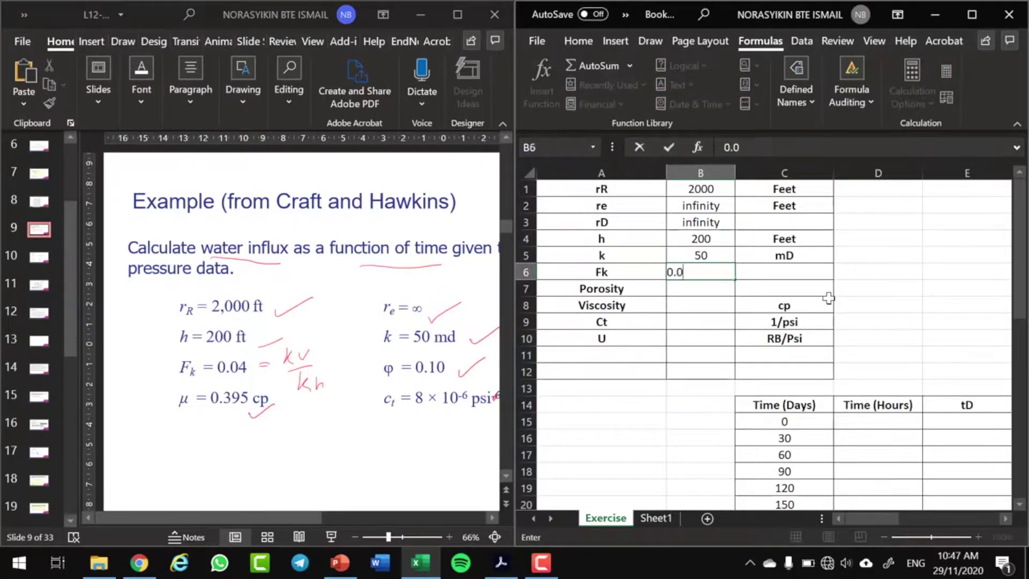
key("Return")
type("0.1")
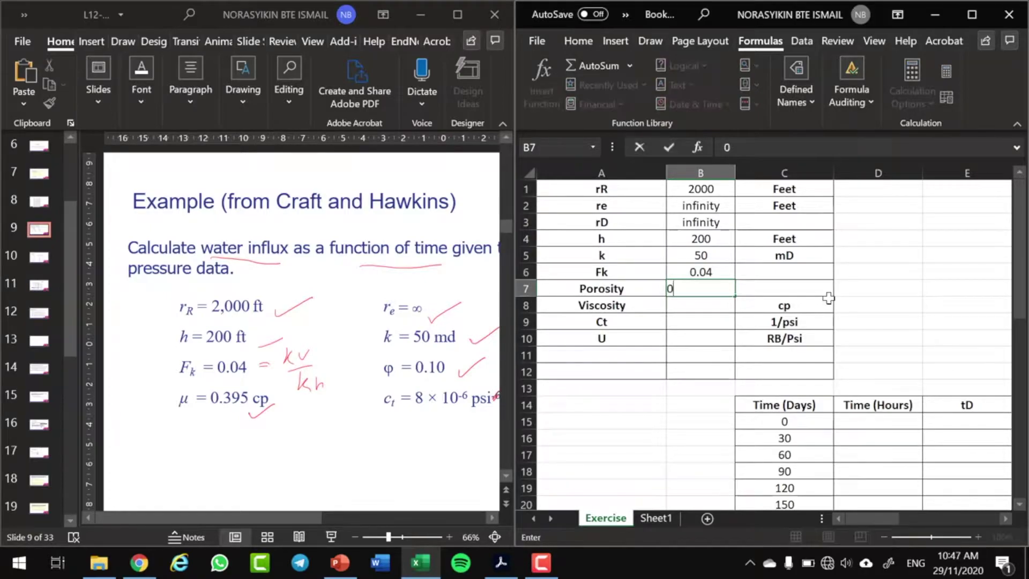
key("Return")
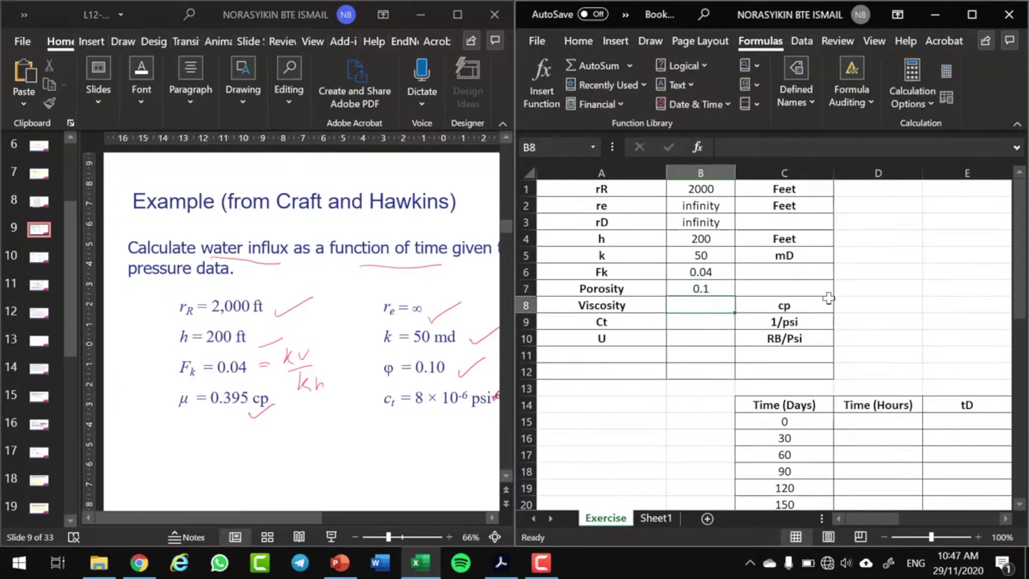
type("0.")
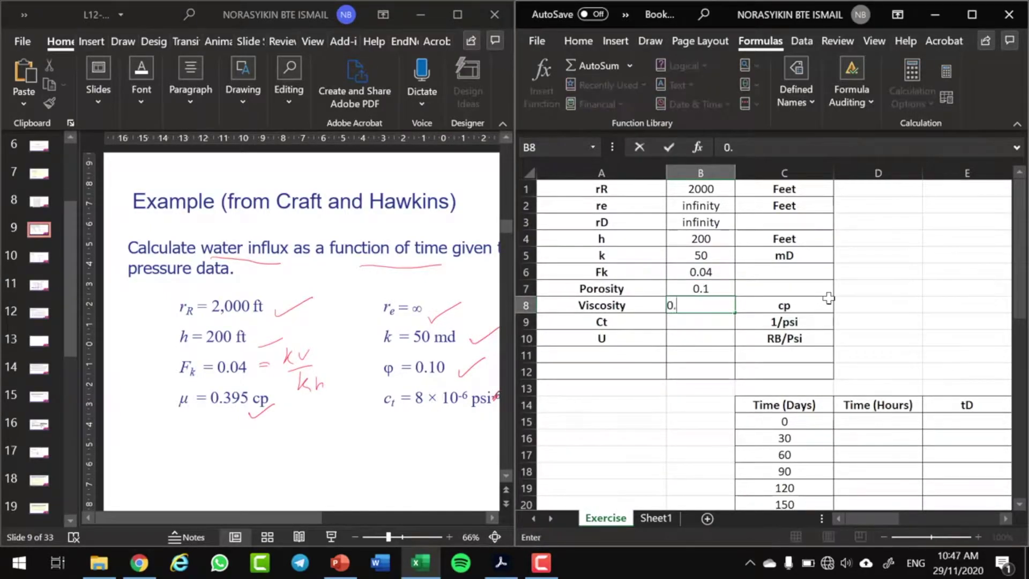
type("395")
key("Return")
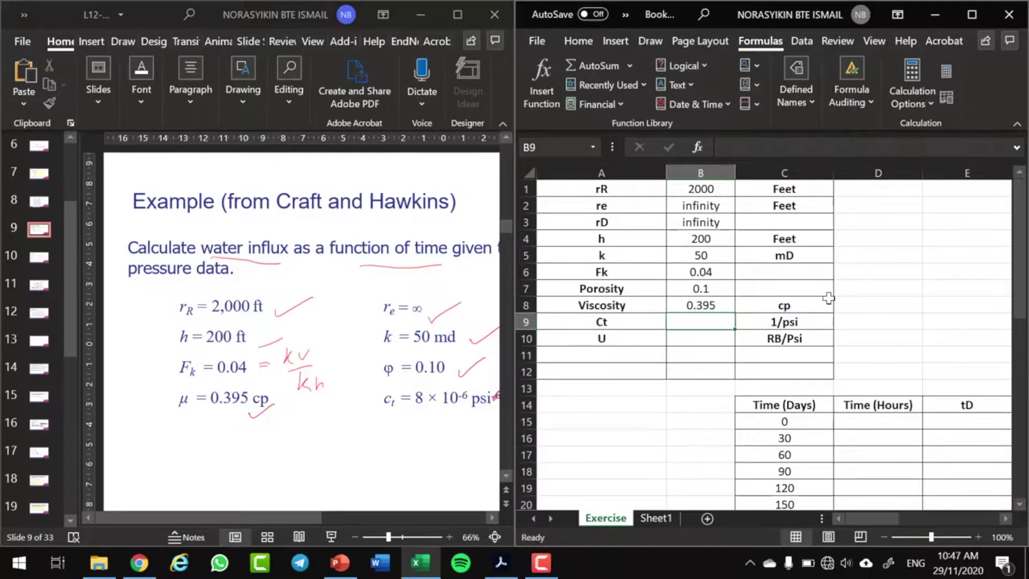
type("8")
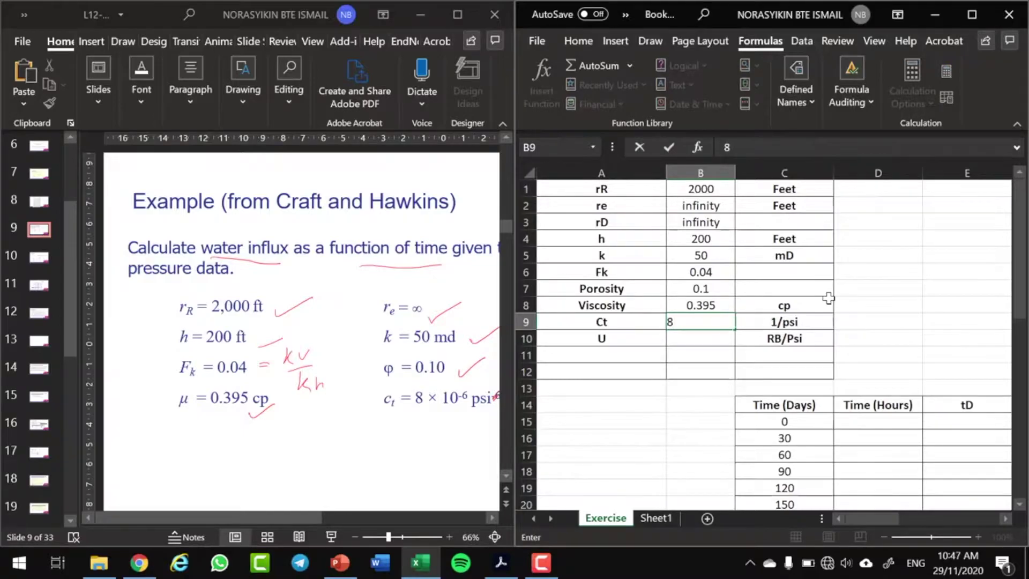
type("e-6")
key("Return")
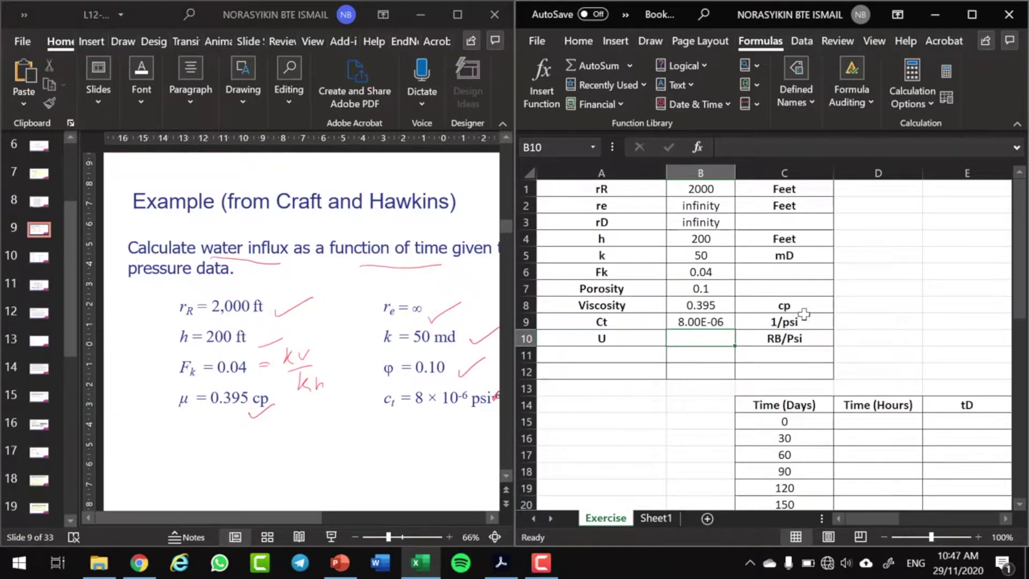
Review the lecture slides to find the aquifer constant U definition
scroll(43, 171, "up", 2)
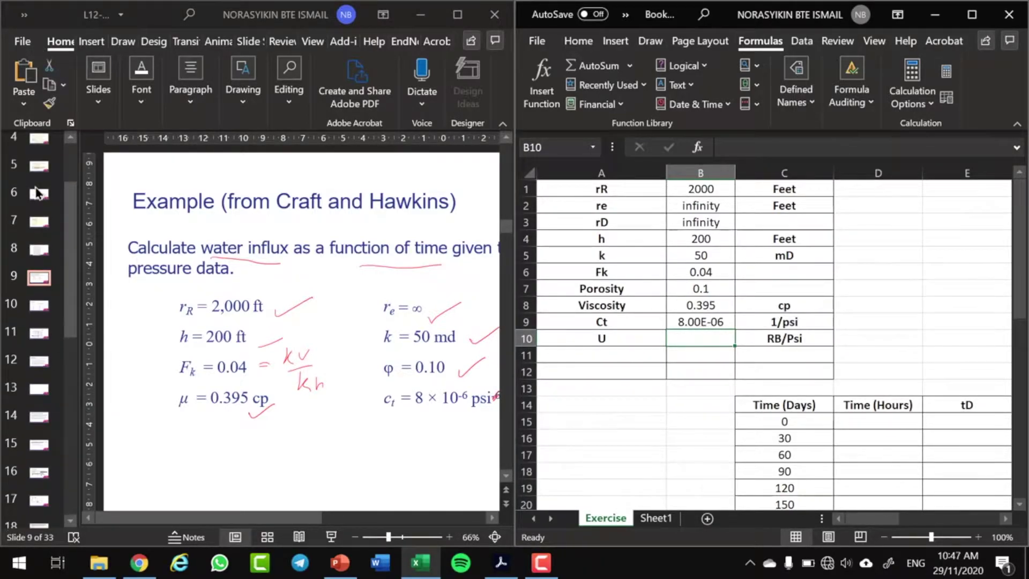
left_click(42, 173)
left_click(41, 173)
scroll(40, 183, "up", 1)
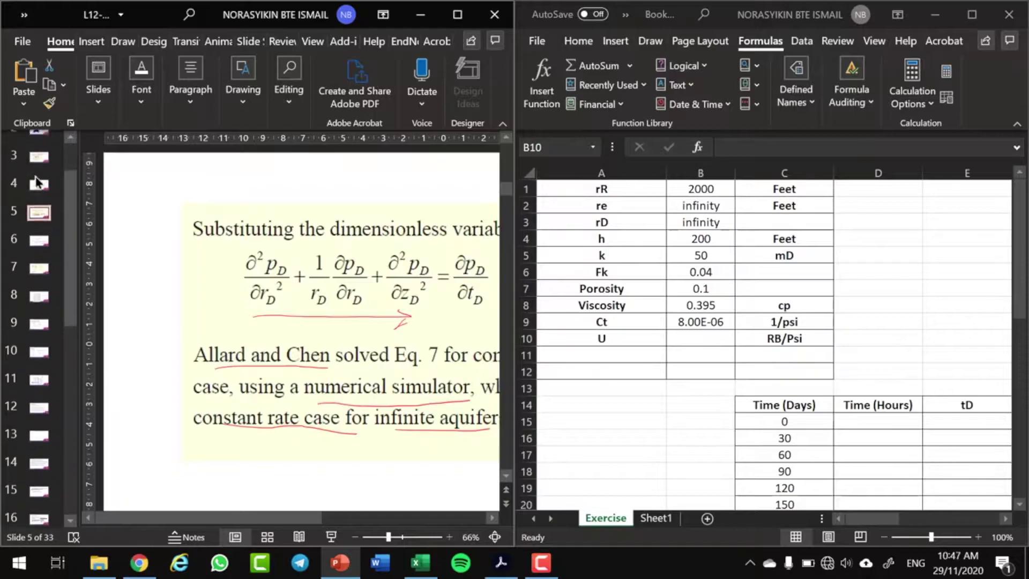
left_click(37, 188)
key("Down")
key("Down")
key("Down")
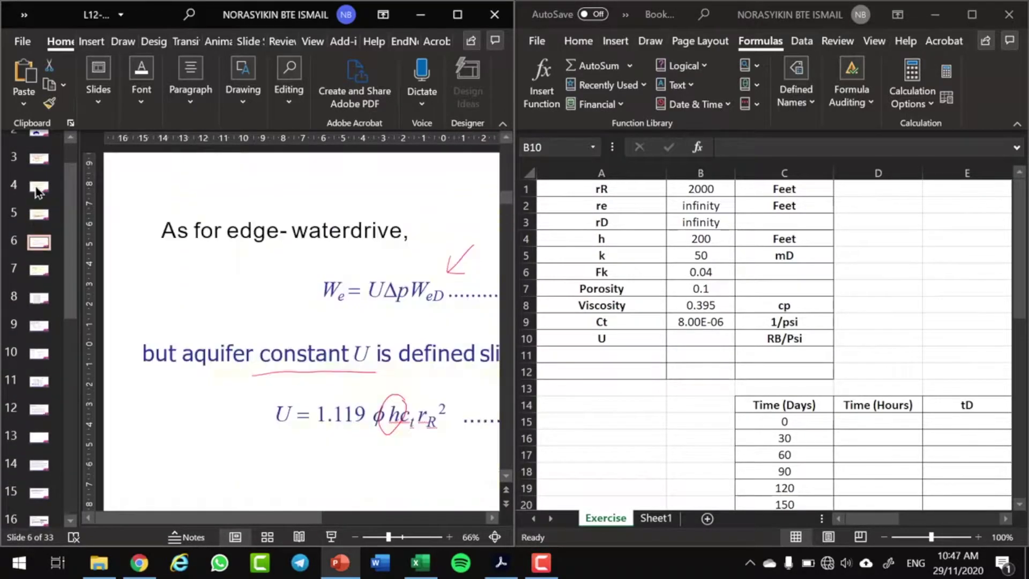
key("Up")
left_click(675, 335)
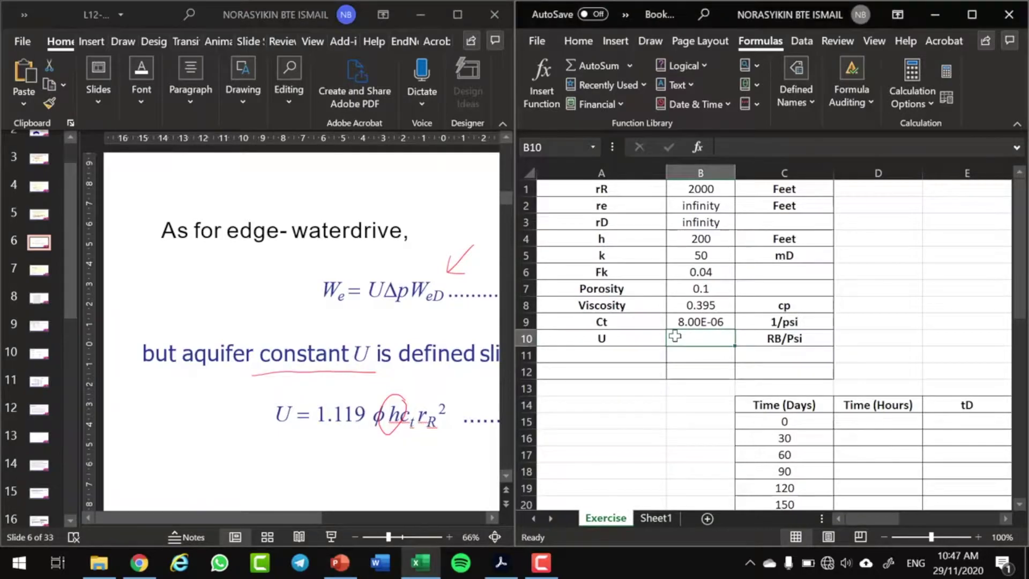
Enter =1.119*B7*B4*B9*(B1^2) in B10 to calculate U
left_click(728, 146)
type("=")
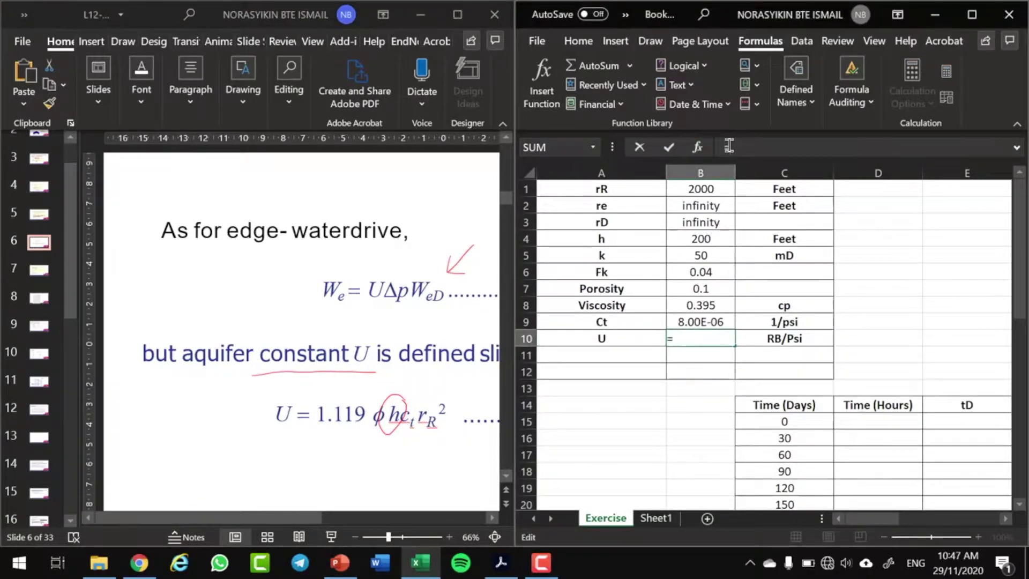
type("1.119*")
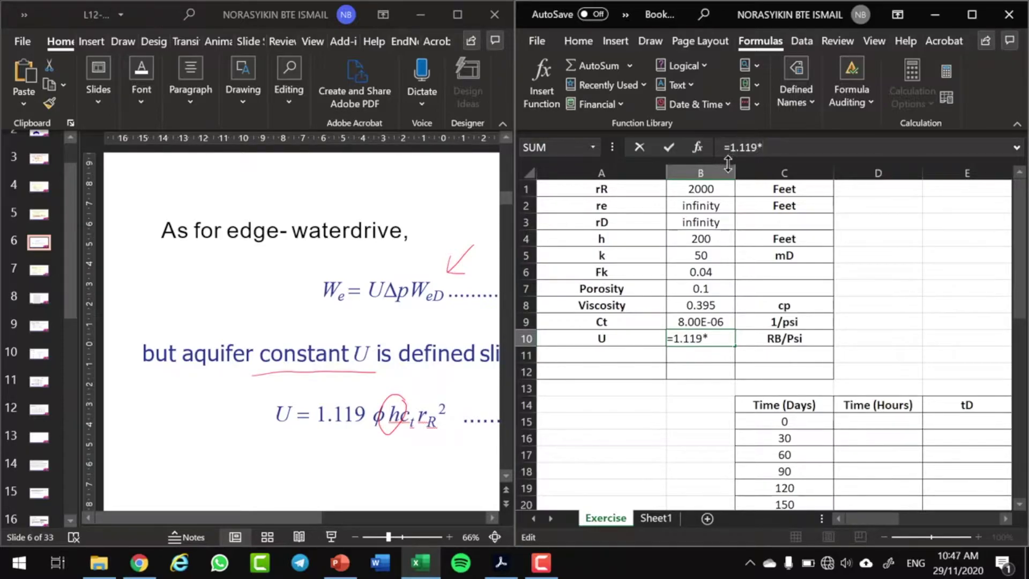
left_click(705, 290)
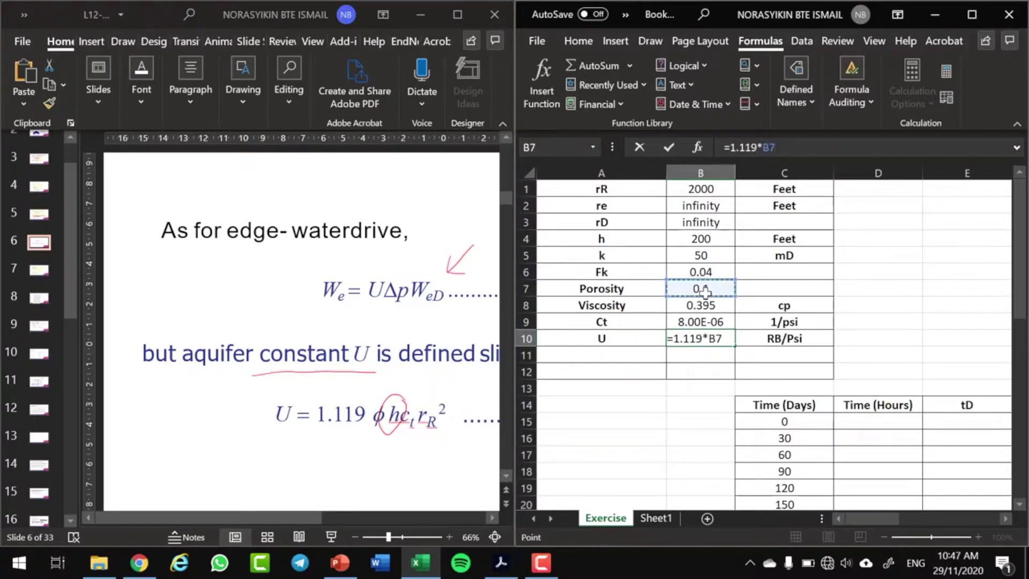
type("*")
left_click(696, 239)
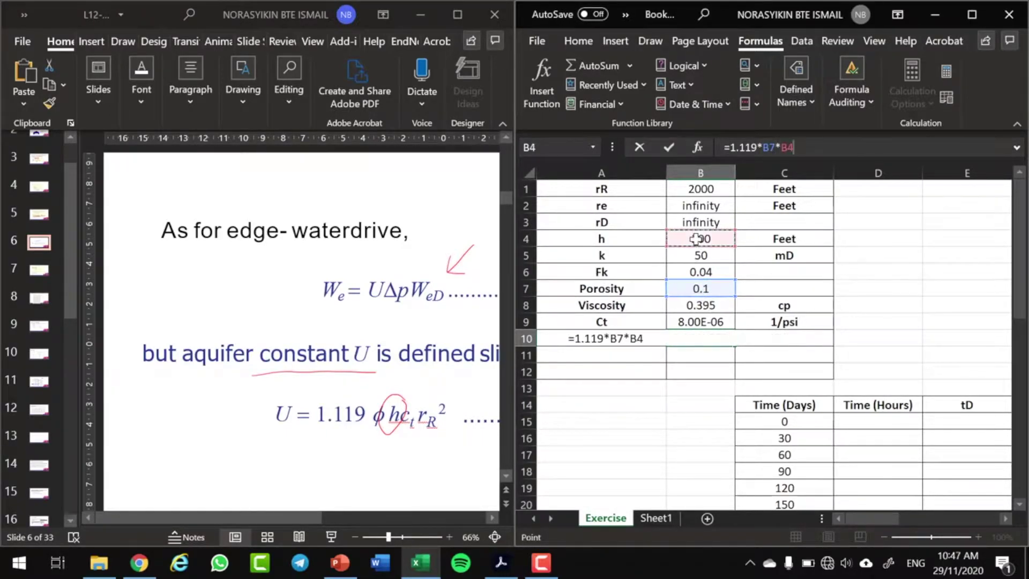
type("*")
left_click(693, 323)
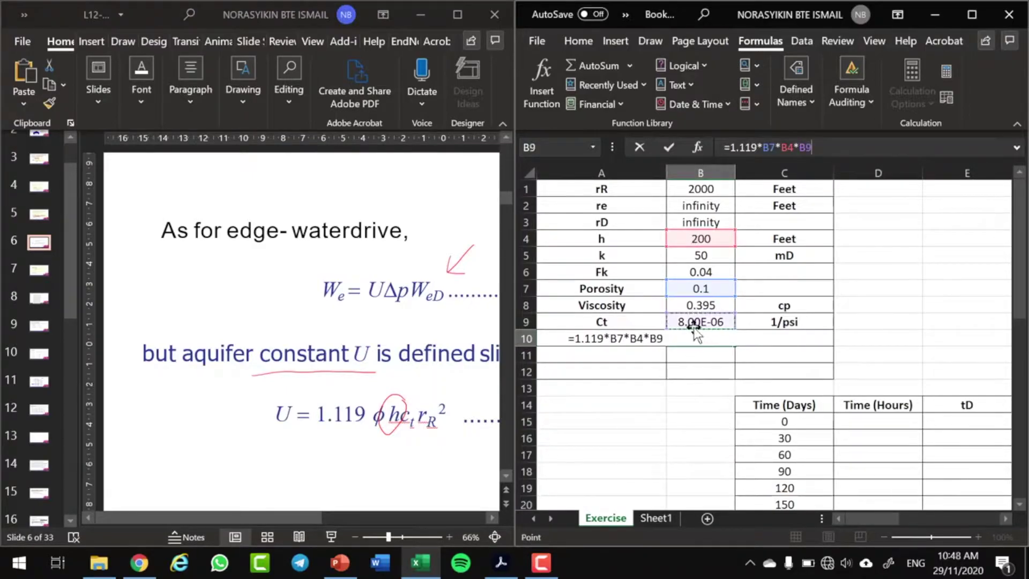
type("*(")
left_click(720, 190)
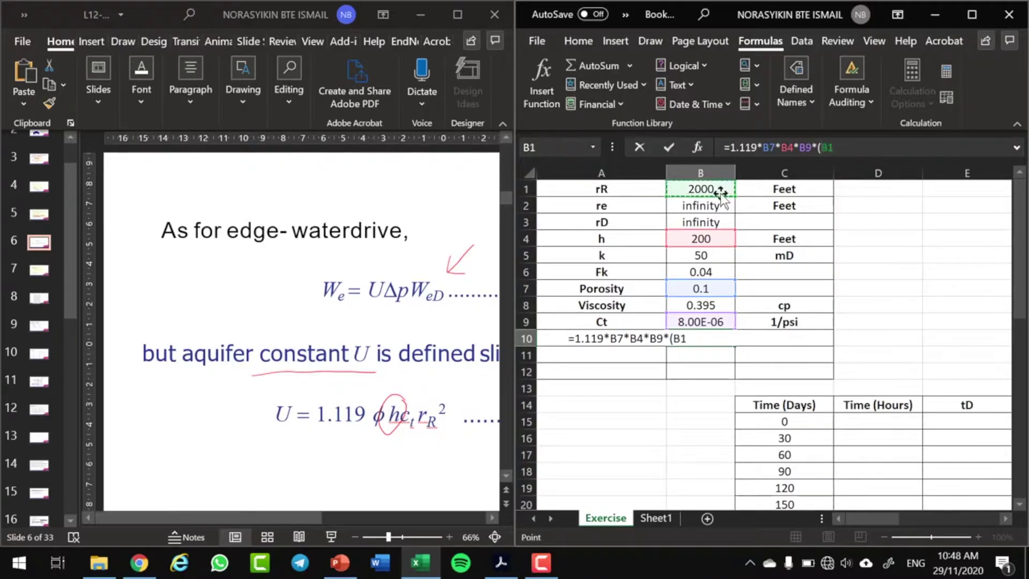
type("^2")
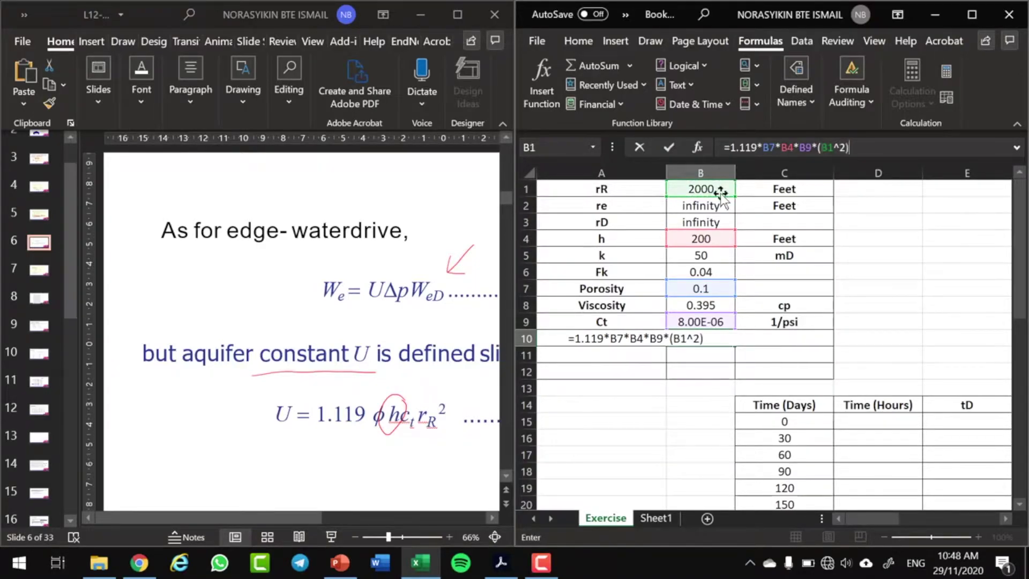
type(")")
key("Return")
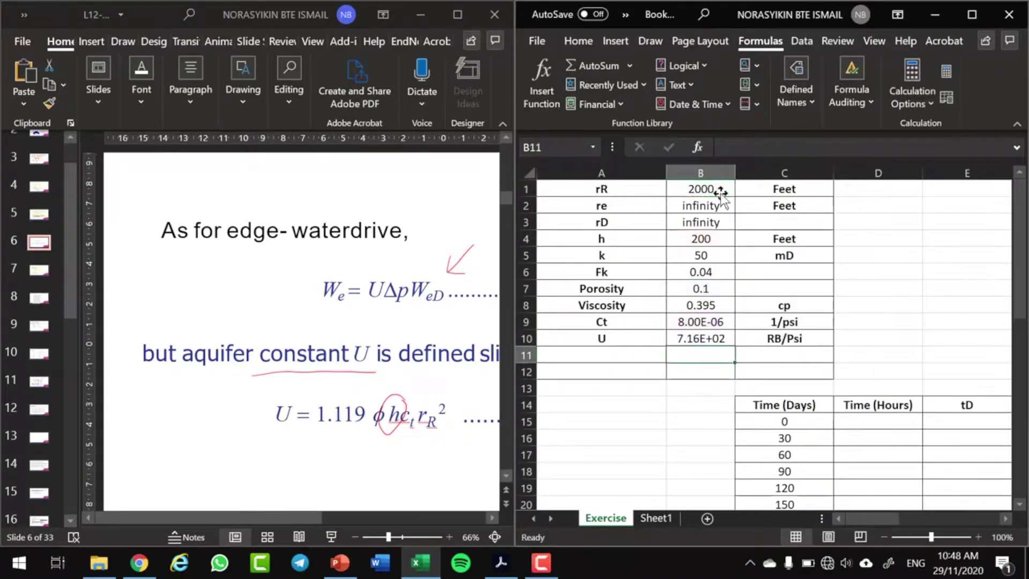
Format B10 as Number so U displays 716.16
left_click(713, 338)
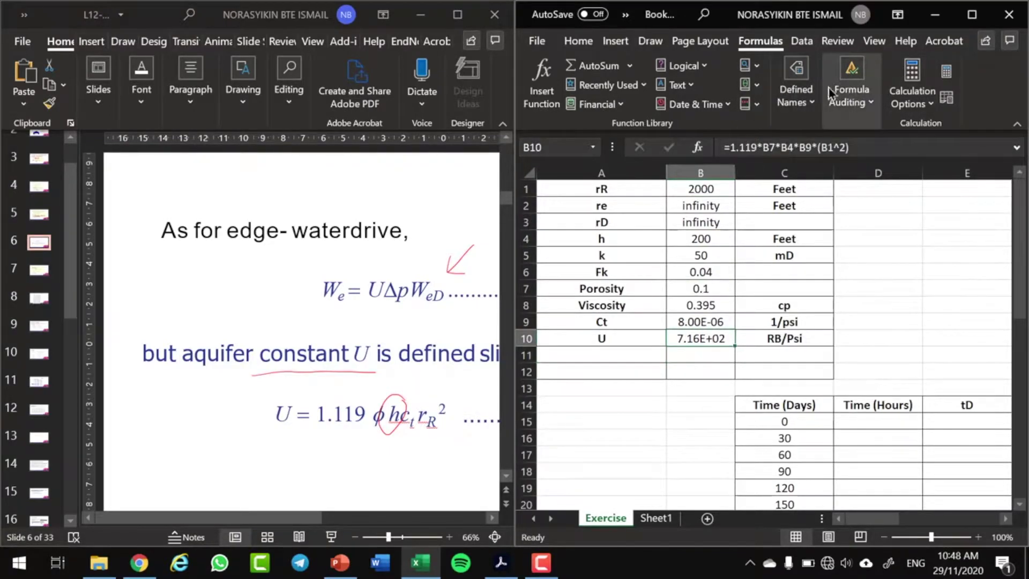
left_click(594, 45)
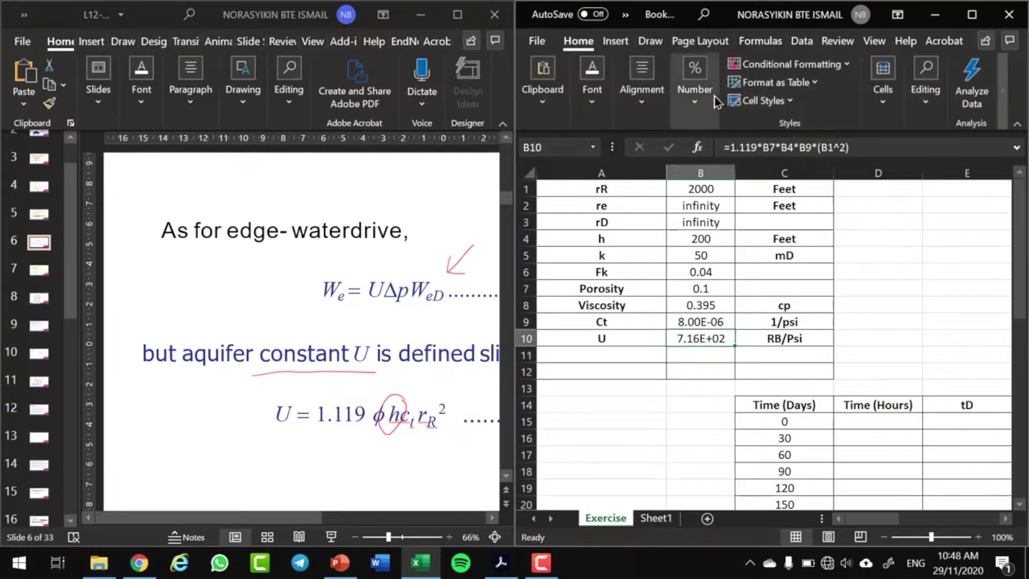
left_click(695, 80)
left_click(708, 148)
type("Number")
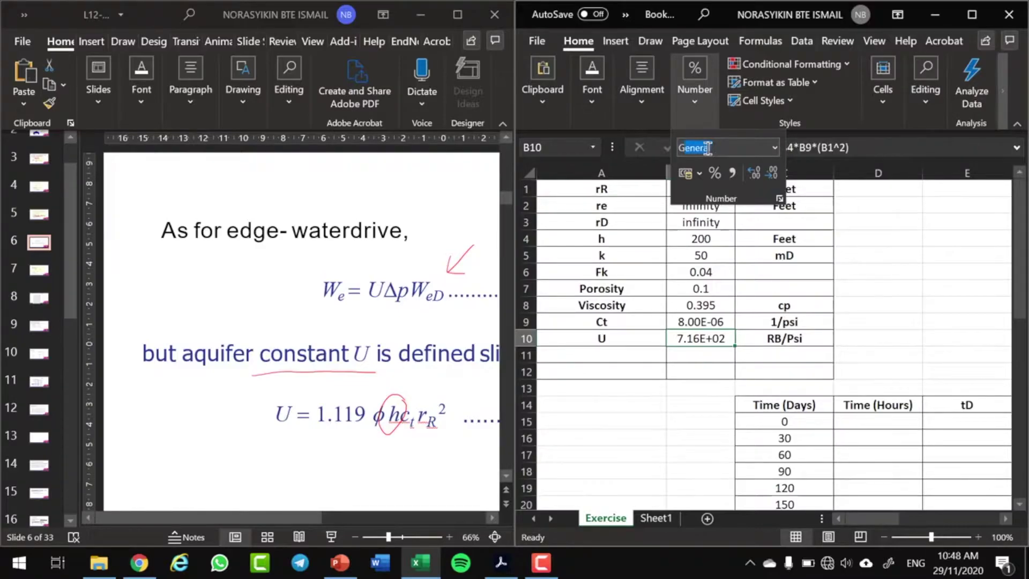
key("Return")
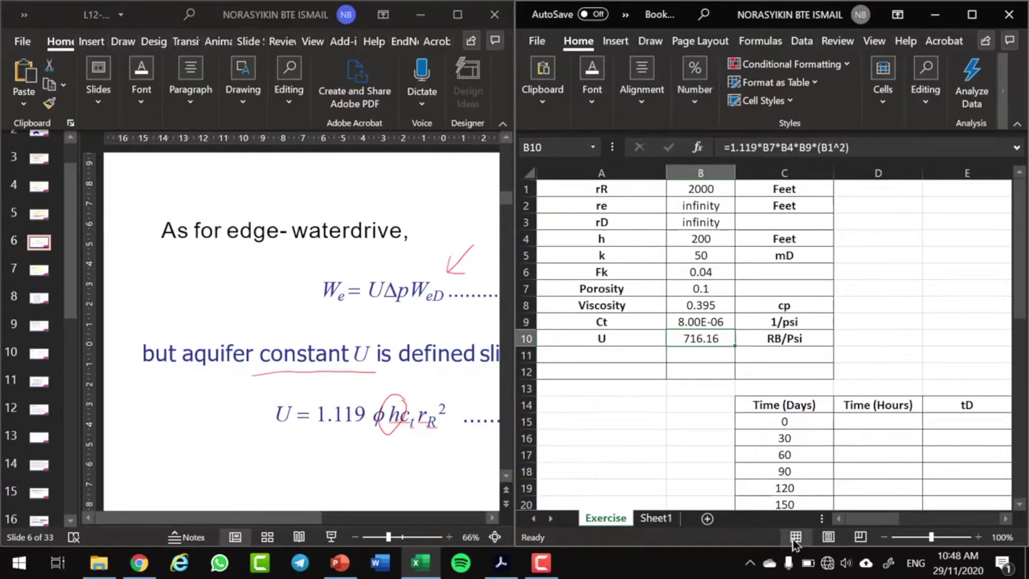
left_click_drag(871, 529, 884, 523)
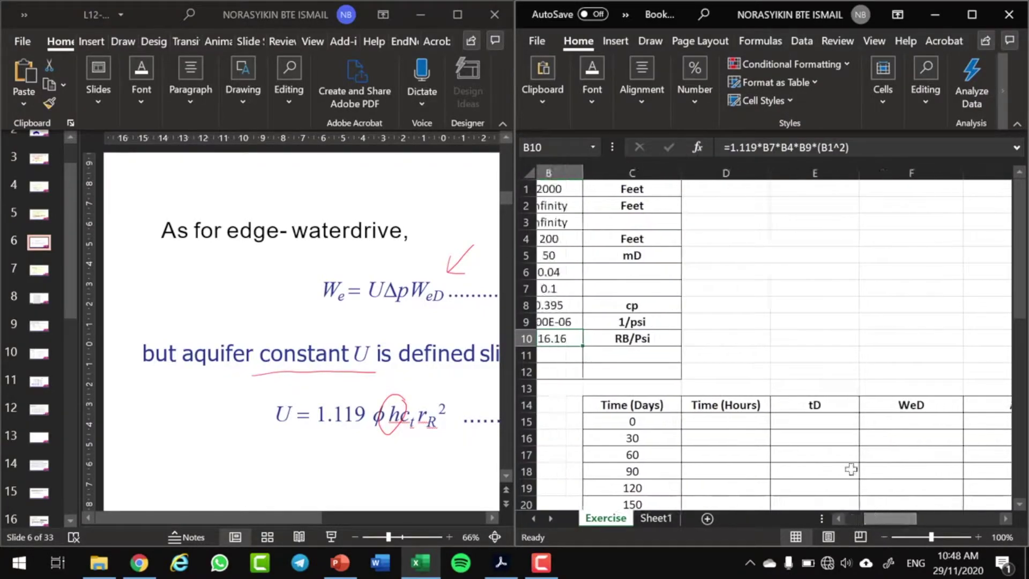
scroll(706, 329, "down", 4)
scroll(769, 333, "up", 2)
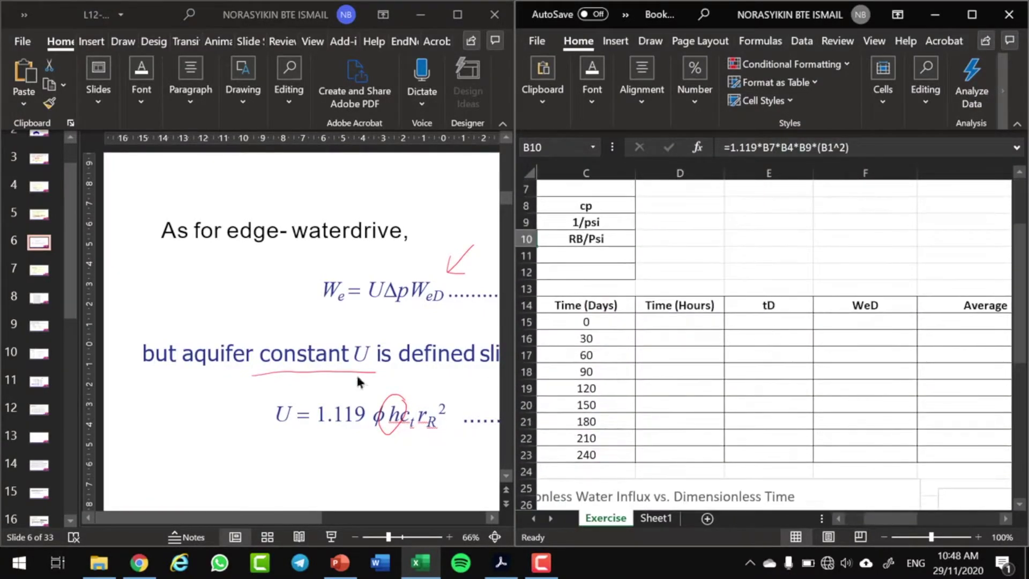
left_click(37, 410)
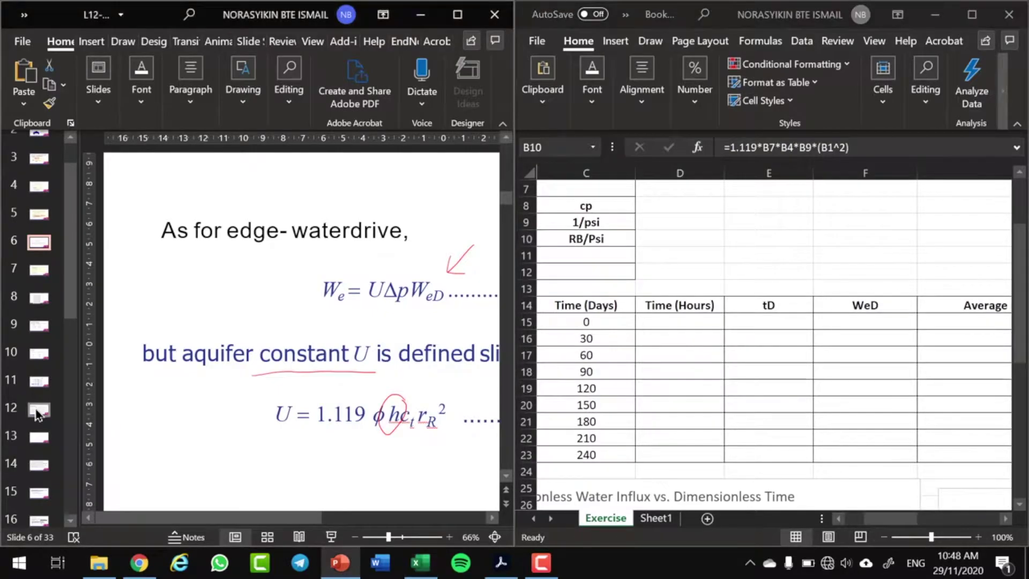
left_click(37, 381)
scroll(321, 410, "up", 2)
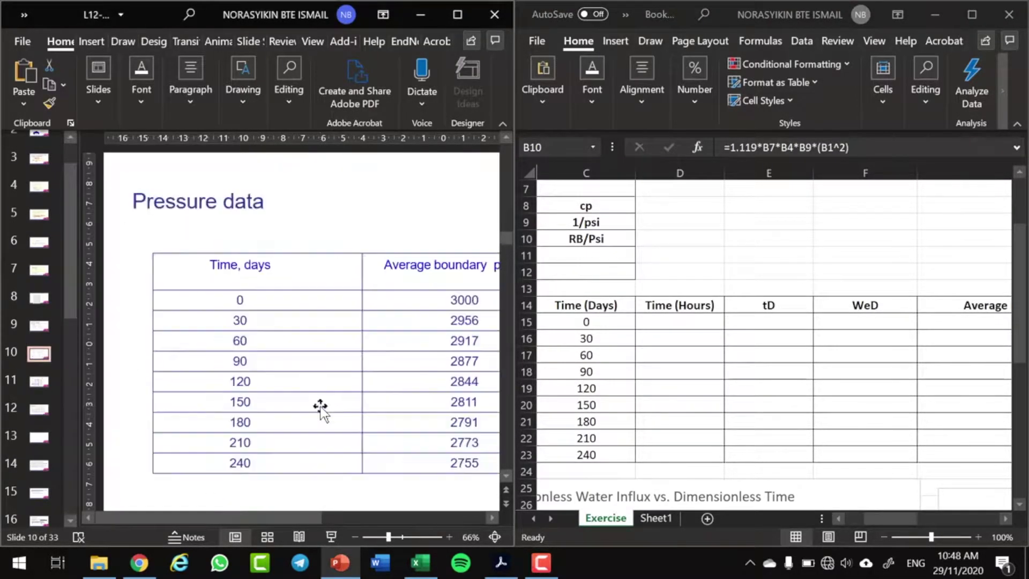
scroll(321, 410, "down", 1)
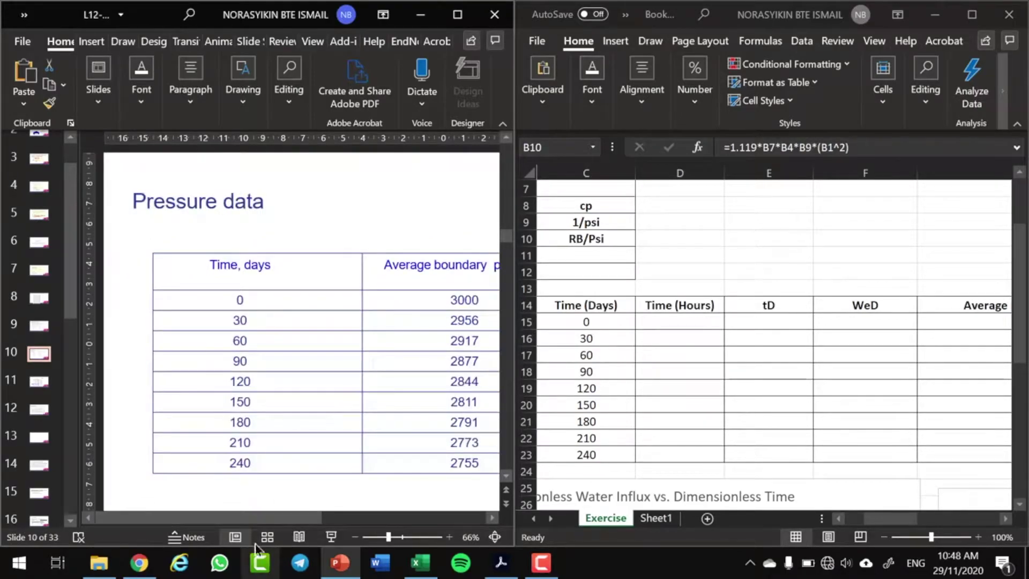
scroll(289, 482, "right", 3)
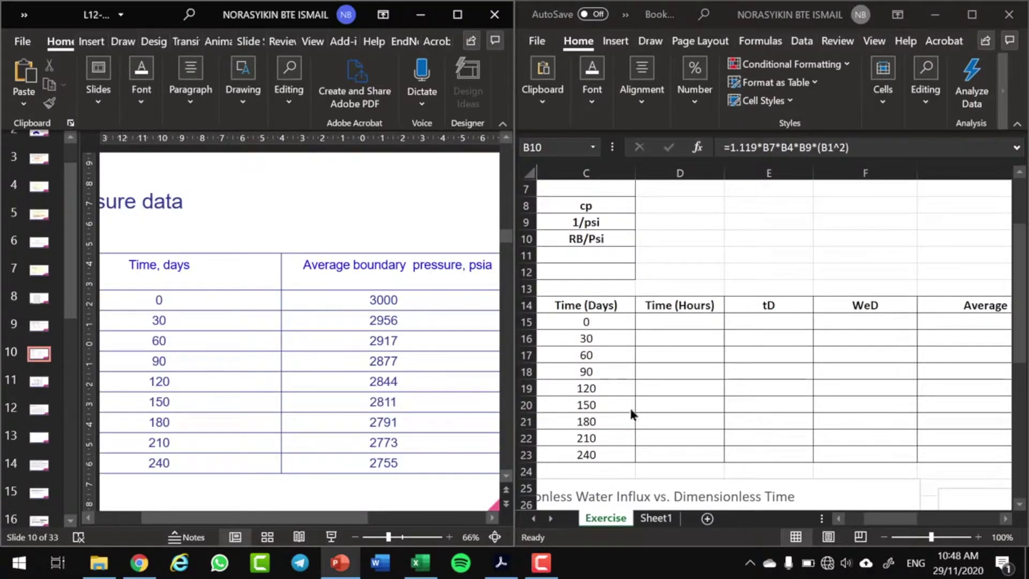
left_click(896, 520)
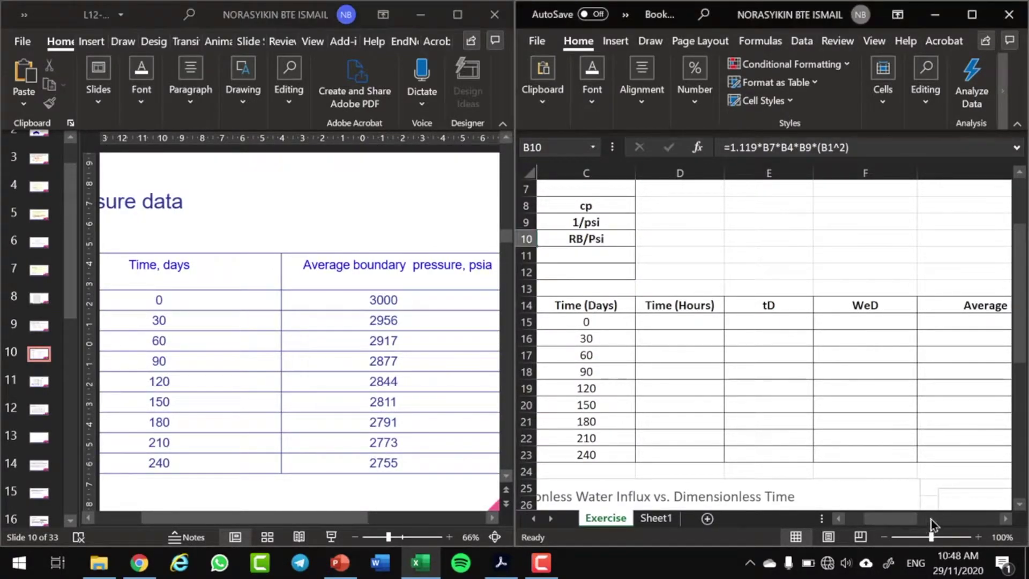
left_click(937, 517)
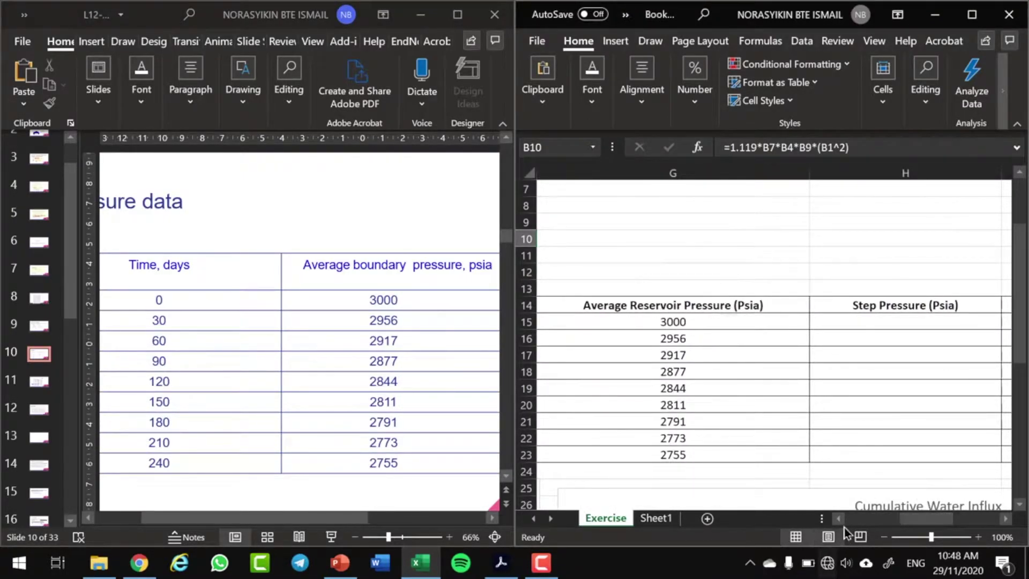
scroll(824, 452, "left", 10)
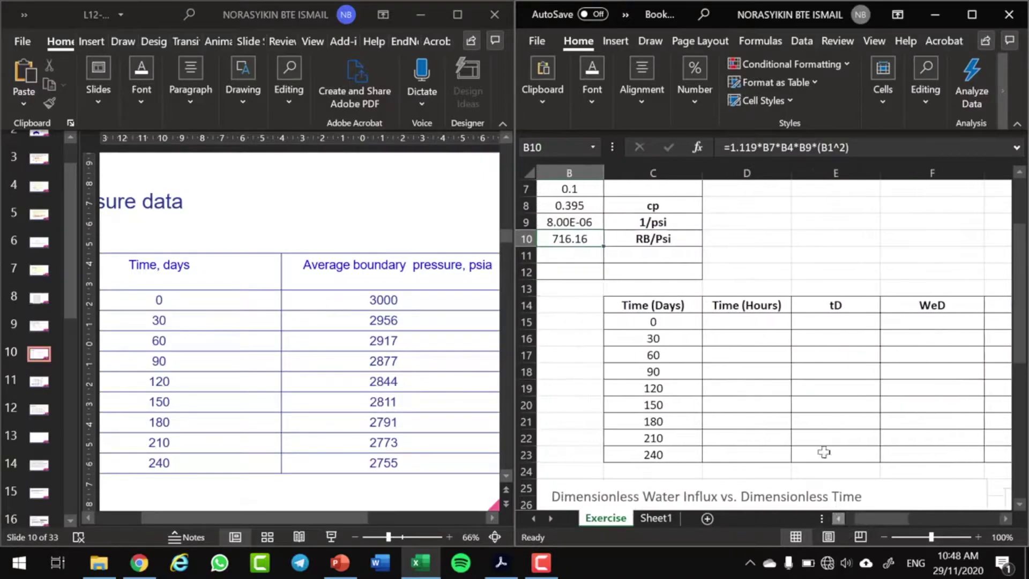
Enter =C15*24 in D15 and fill it down to D23
left_click(751, 321)
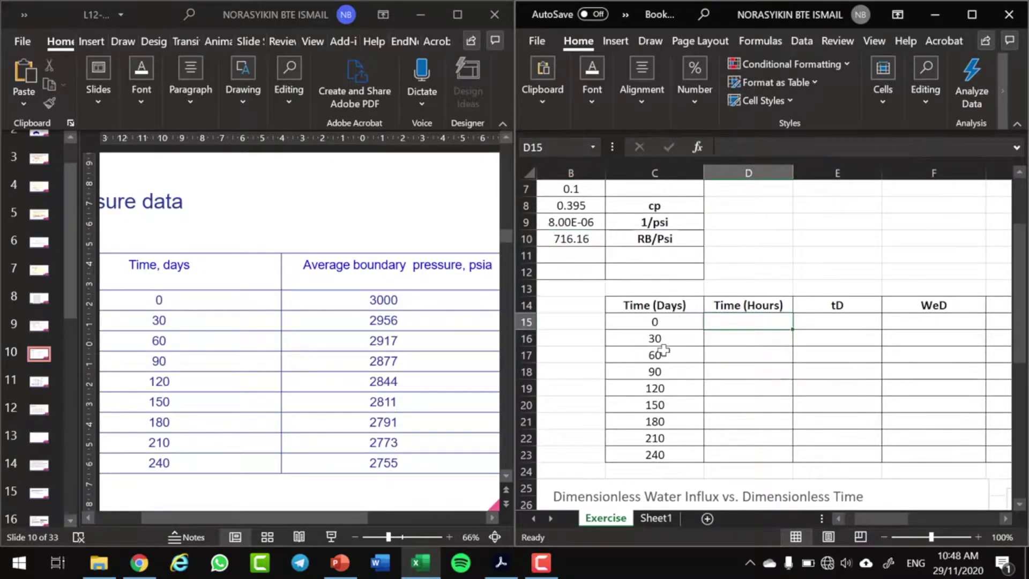
type("=")
key("Left")
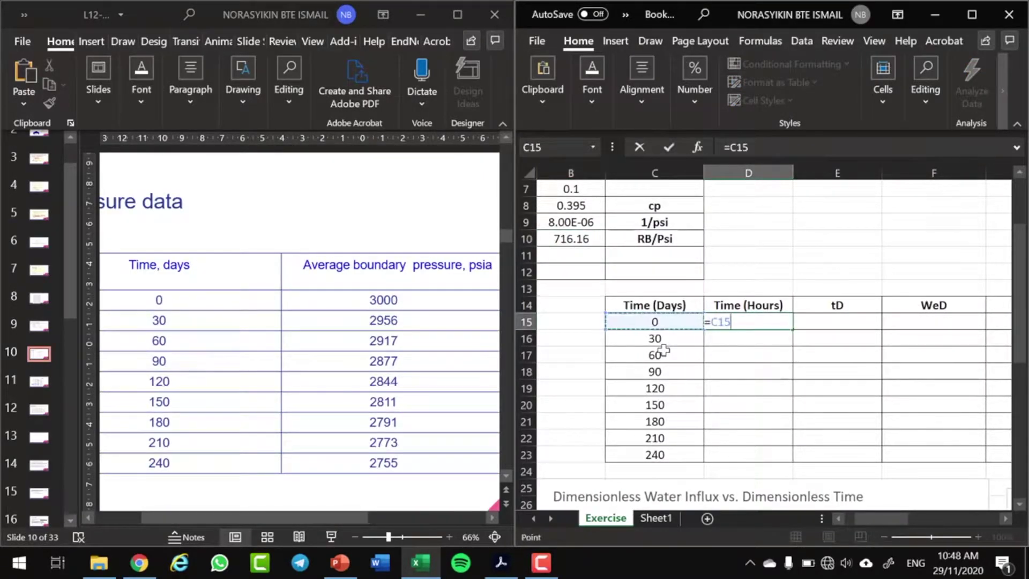
type("*24")
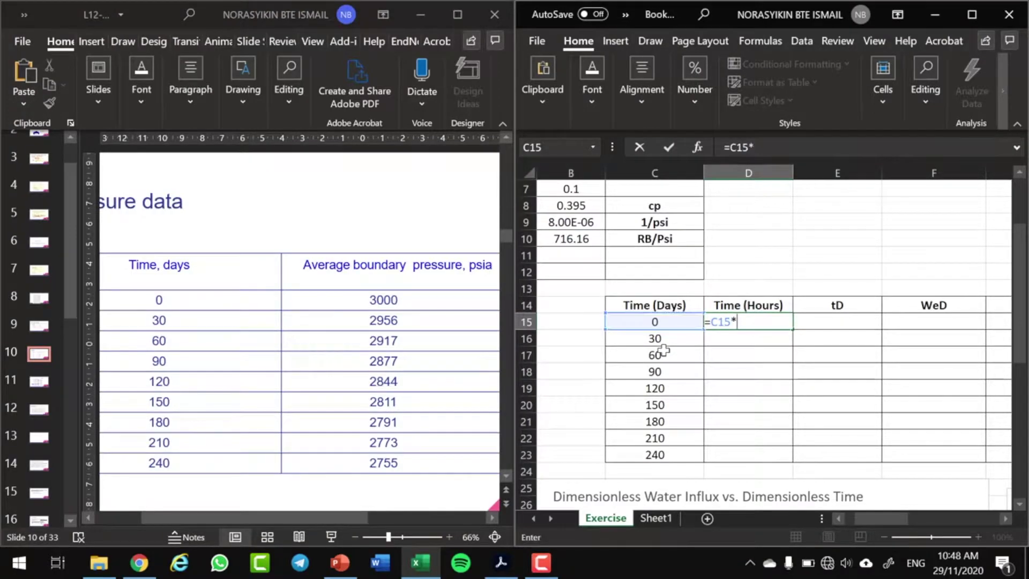
key("Return")
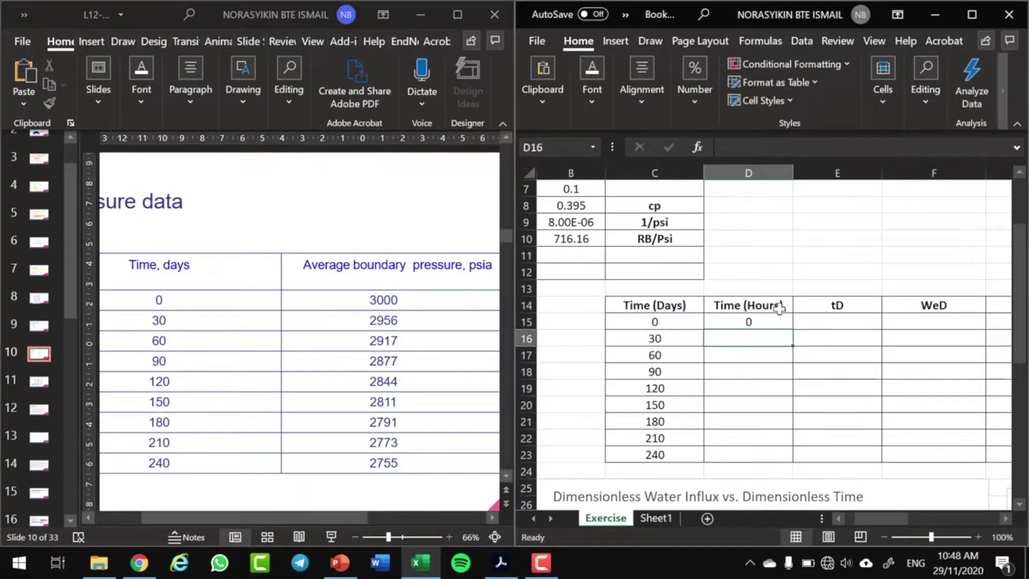
left_click(782, 322)
left_click_drag(791, 329, 784, 457)
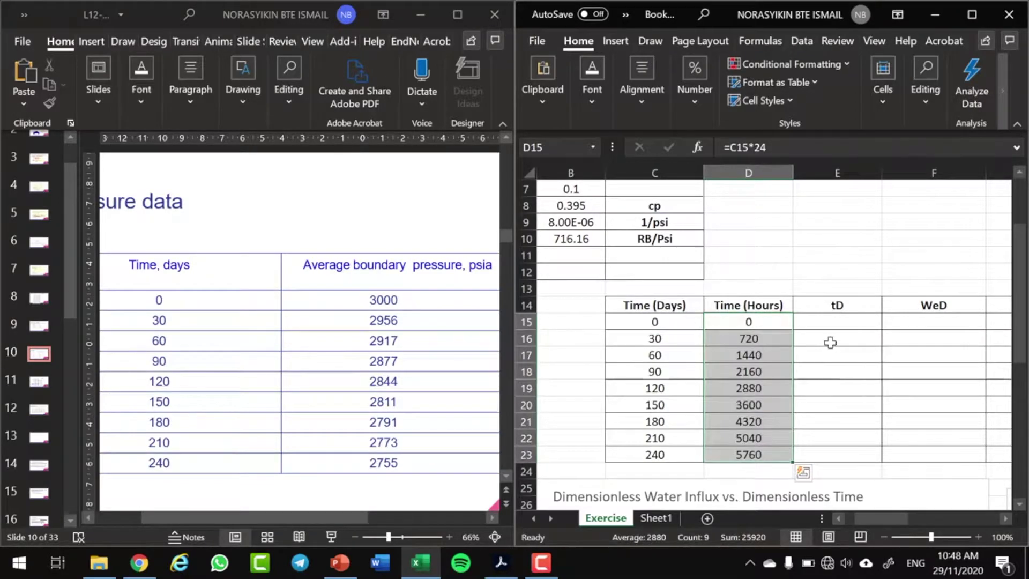
Check the dimensionless time slide before writing the tD formula in E15
left_click(836, 321)
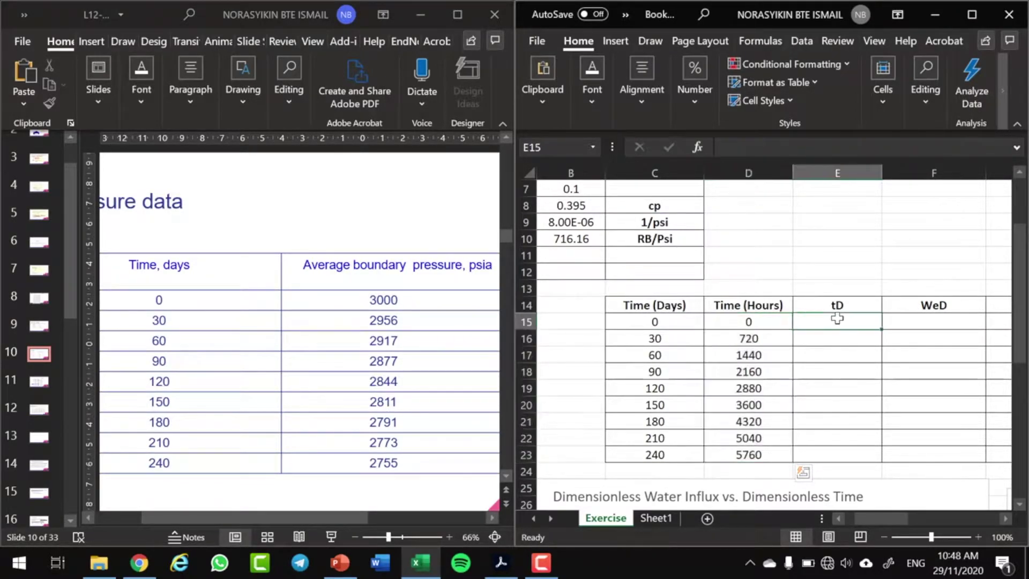
left_click(46, 220)
left_click(46, 220)
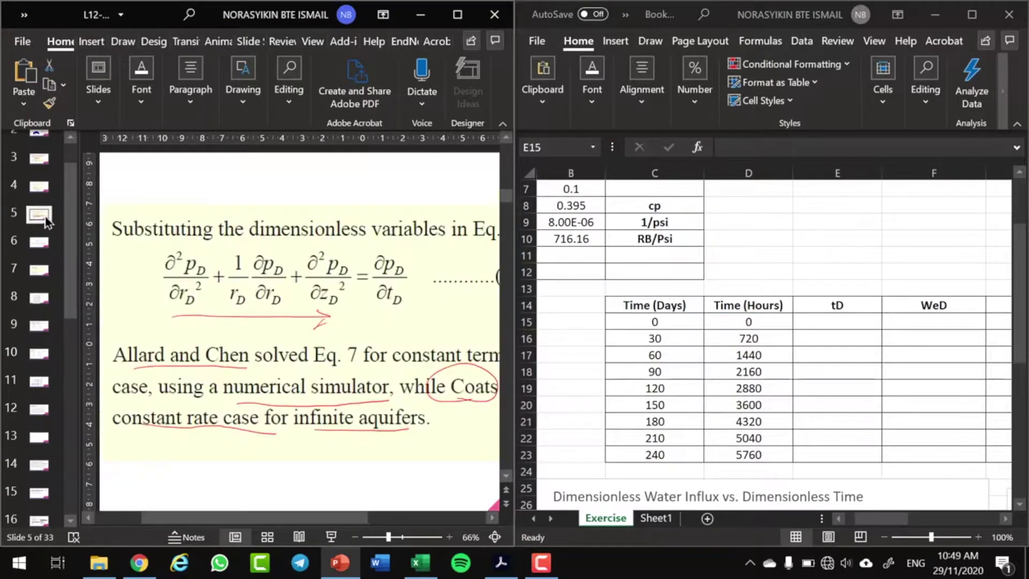
key("Up")
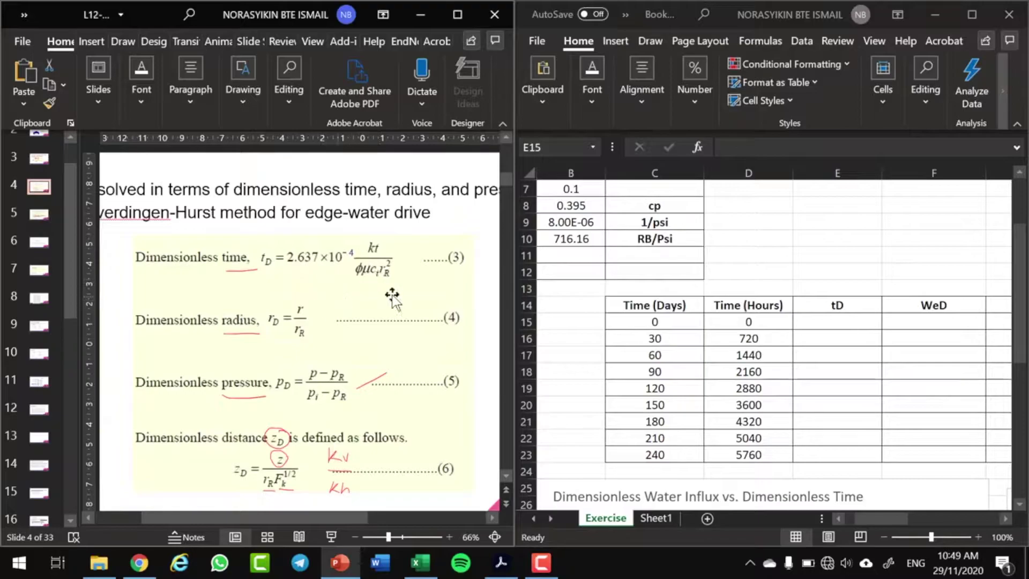
left_click(854, 319)
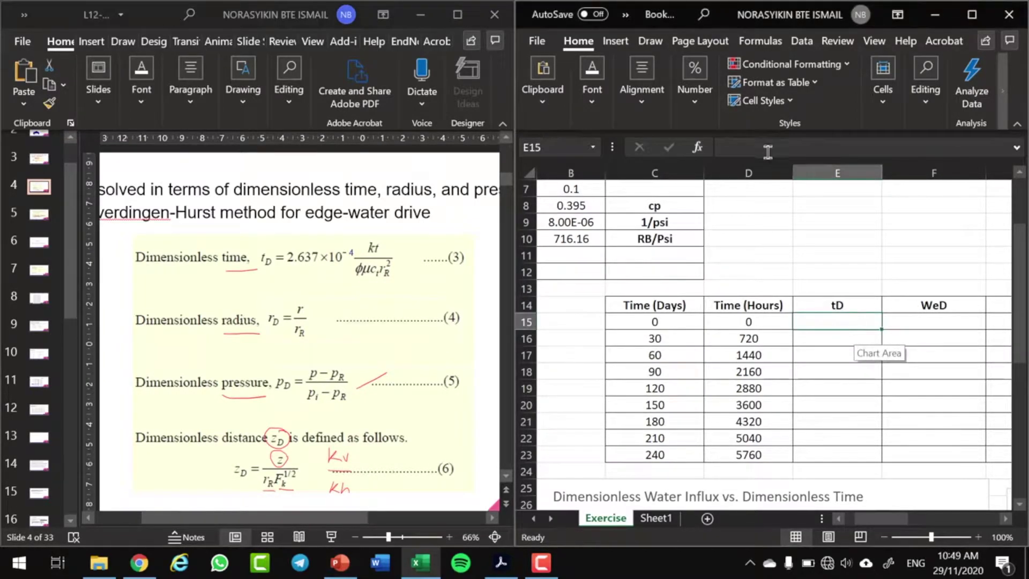
Begin the E15 tD formula with 2.637e-4 times k (B5) and hours (D15)
left_click(768, 152)
type("=(2.637")
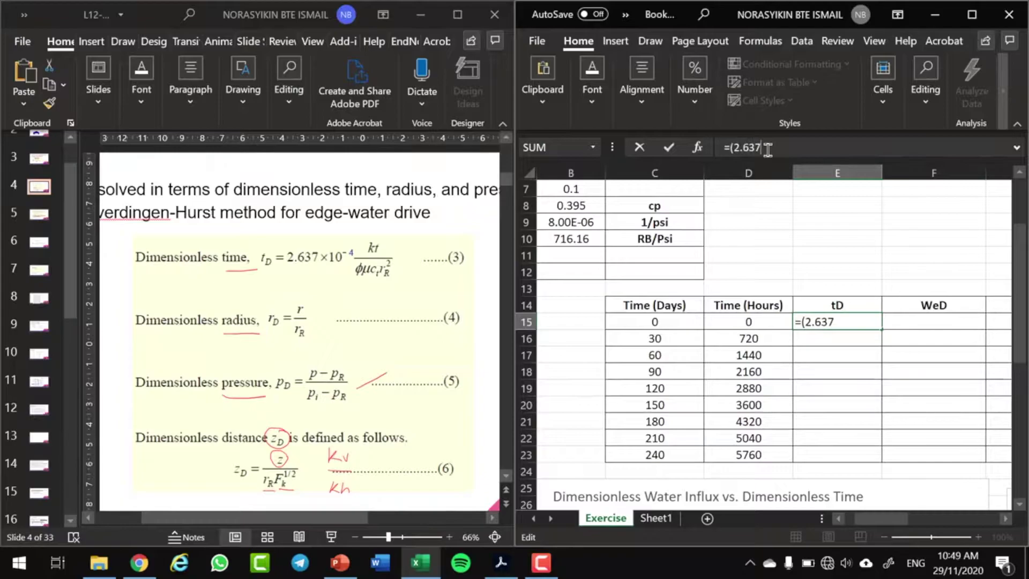
type("e-4*")
left_click_drag(879, 523, 866, 520)
scroll(773, 472, "up", 2)
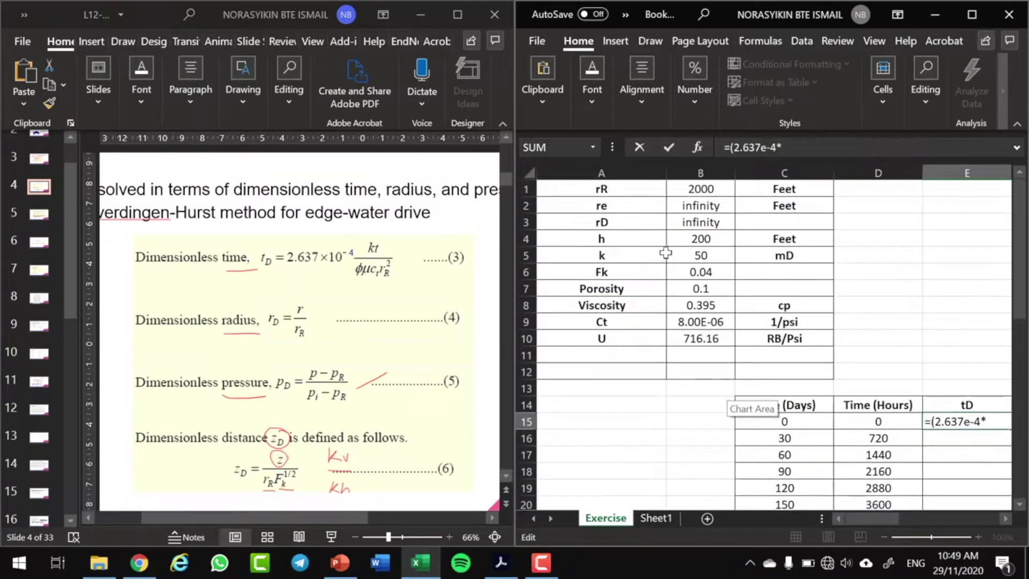
left_click(689, 251)
type("*")
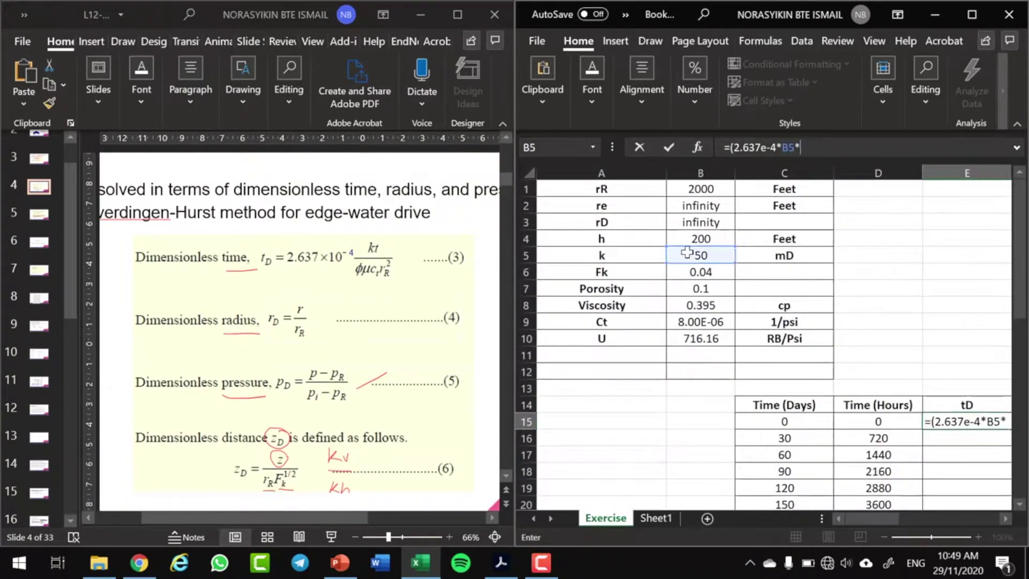
left_click(877, 420)
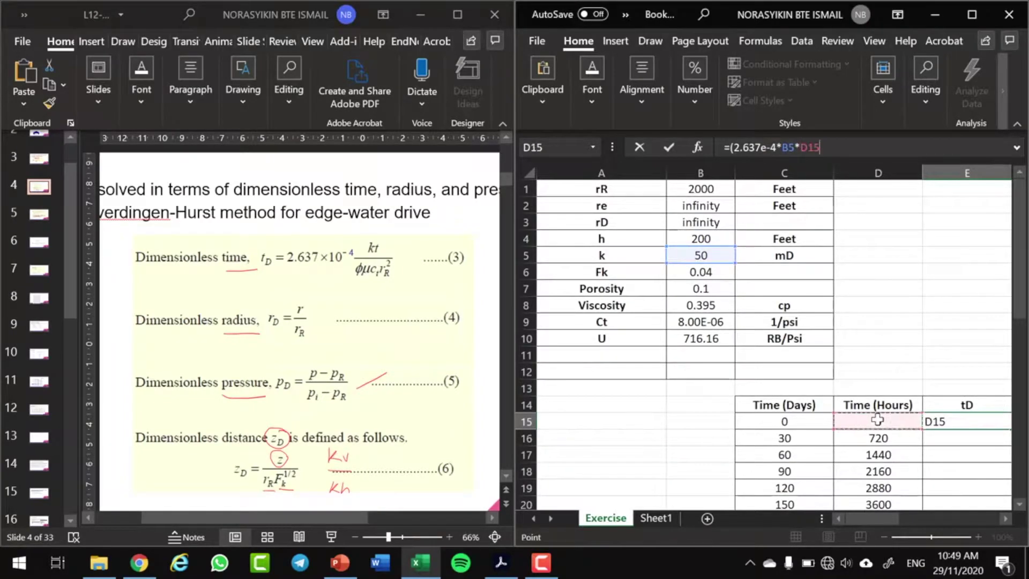
Add the denominator of porosity B7, viscosity B8, Ct B9 and rR B1 squared
type(")/(")
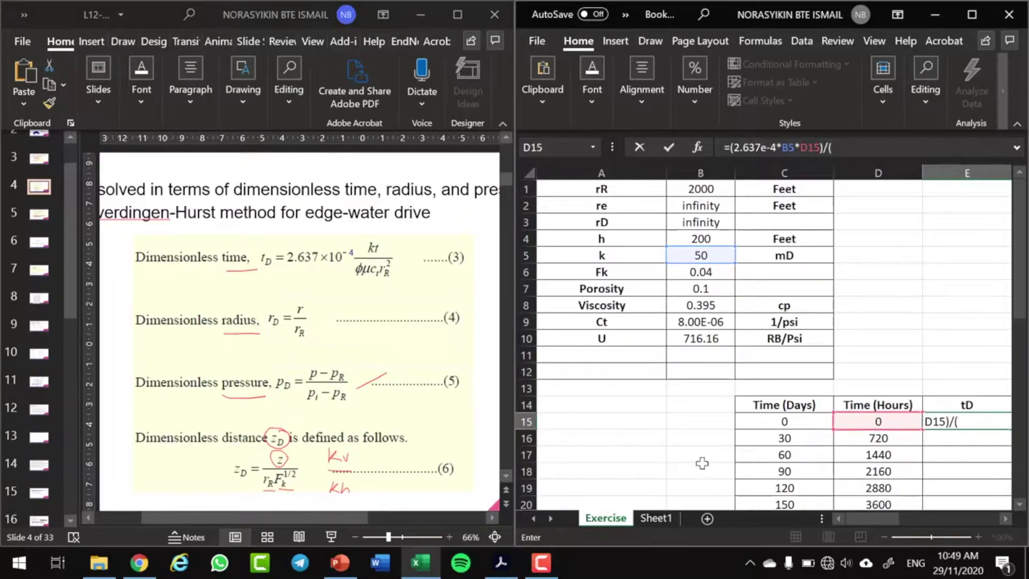
left_click(688, 293)
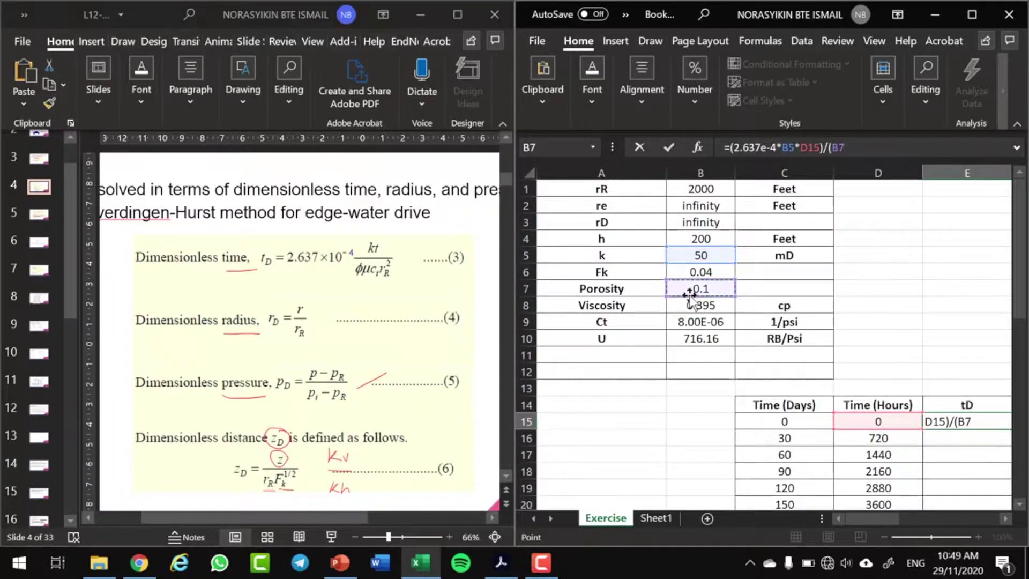
type("*")
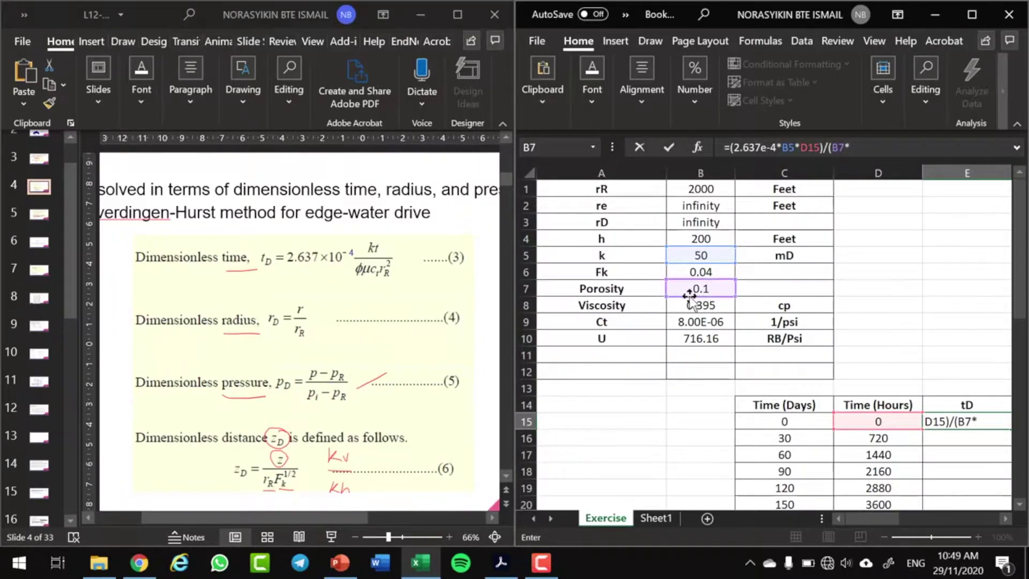
left_click(692, 307)
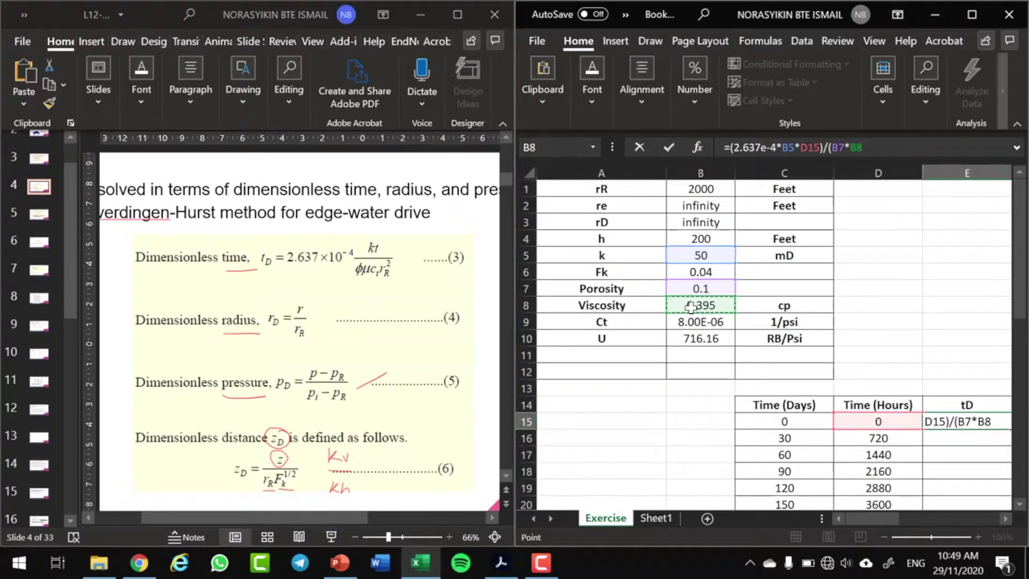
type("*")
left_click(694, 320)
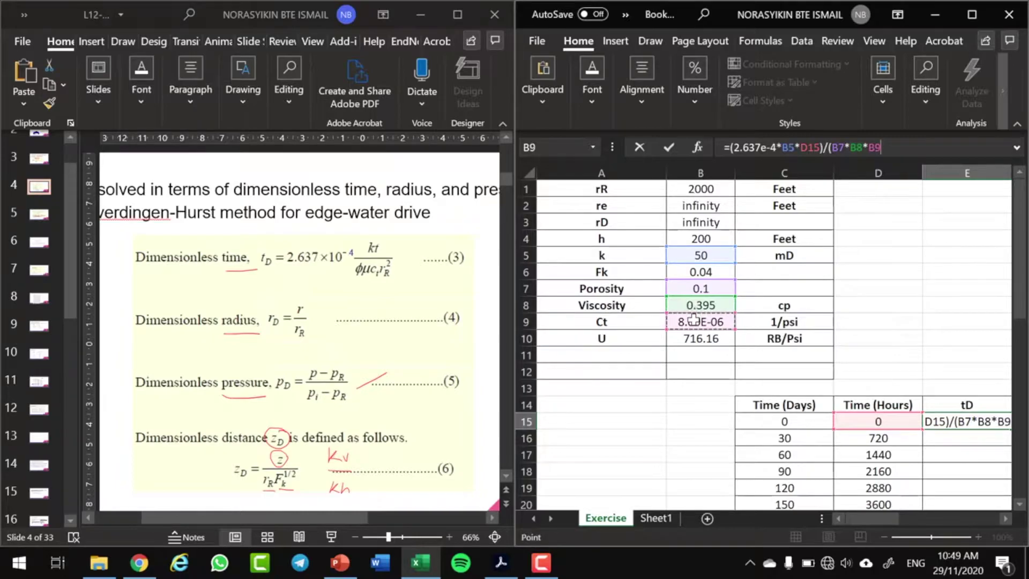
type("*")
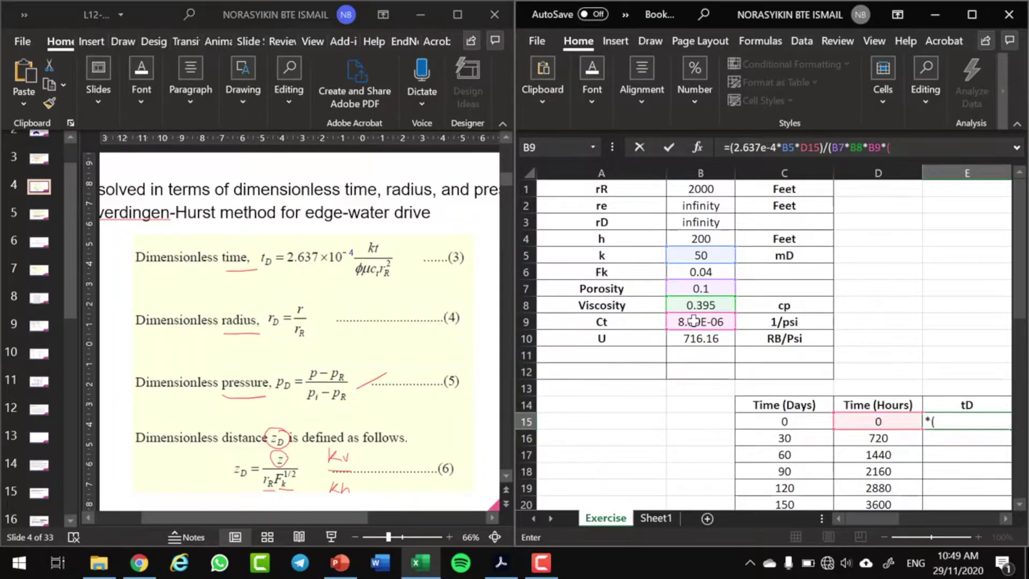
left_click(702, 189)
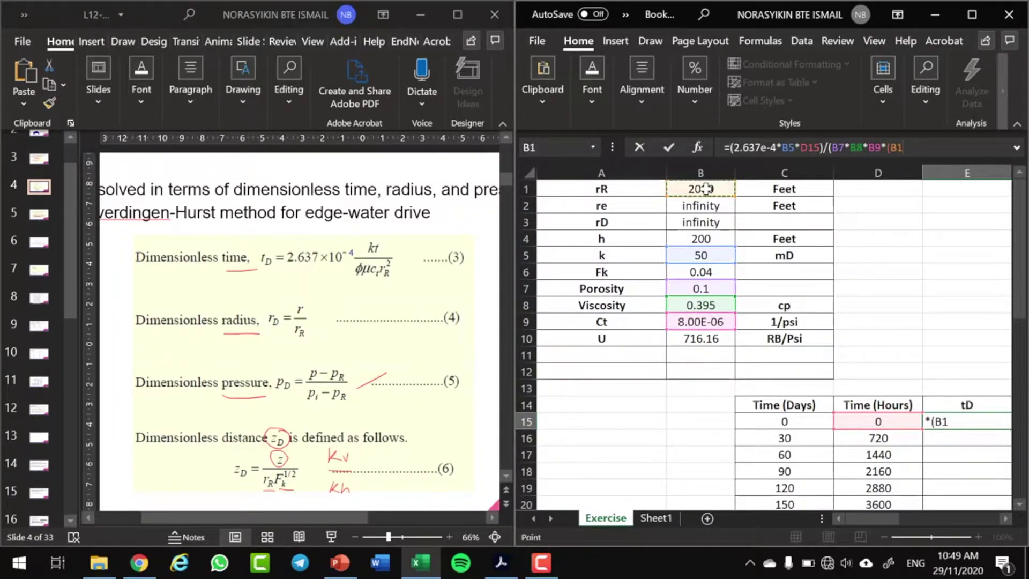
type("^2")
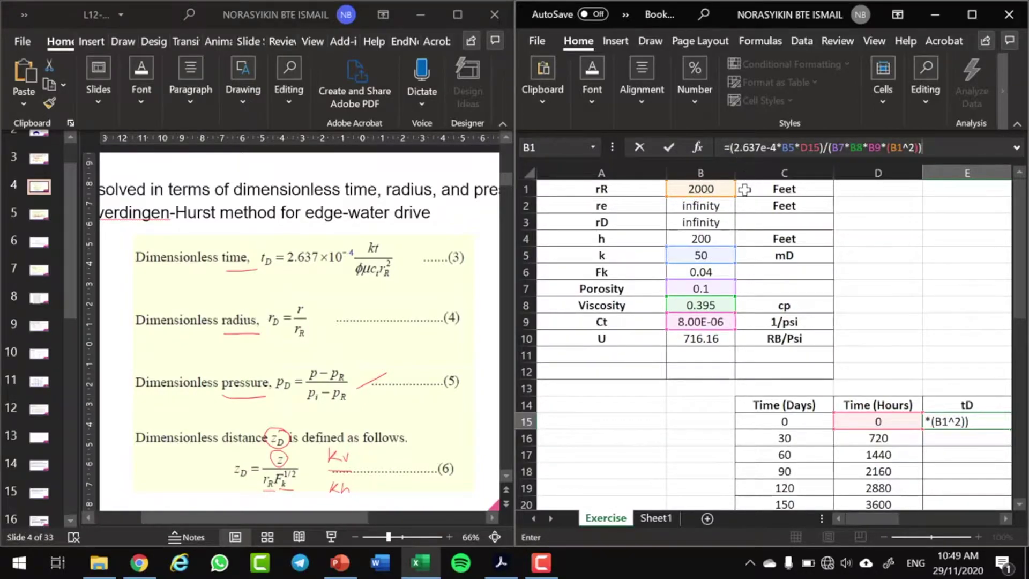
left_click(781, 150)
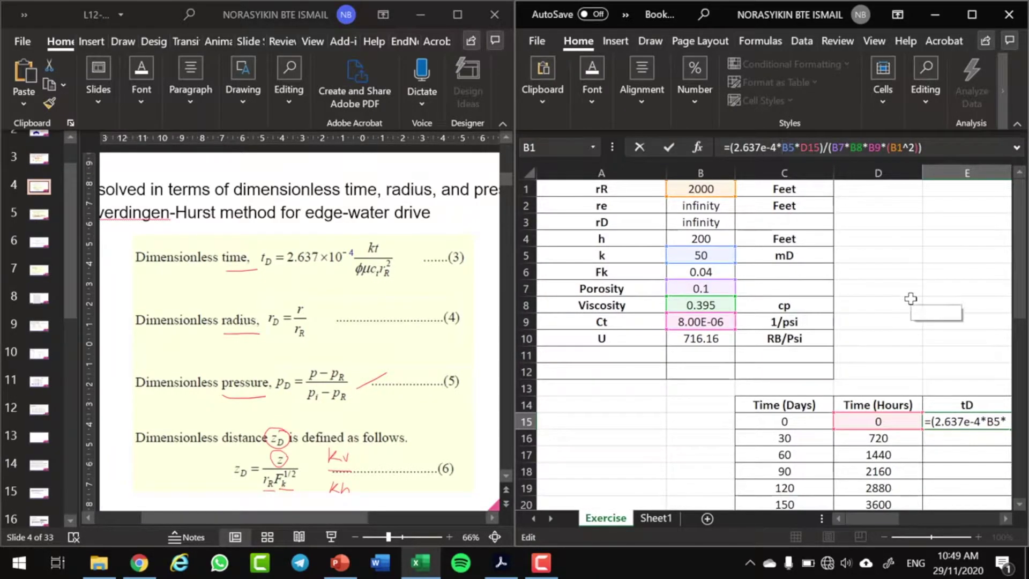
Make B5, B7, B8, B9 and B1 absolute in the E15 formula and commit it
type("$")
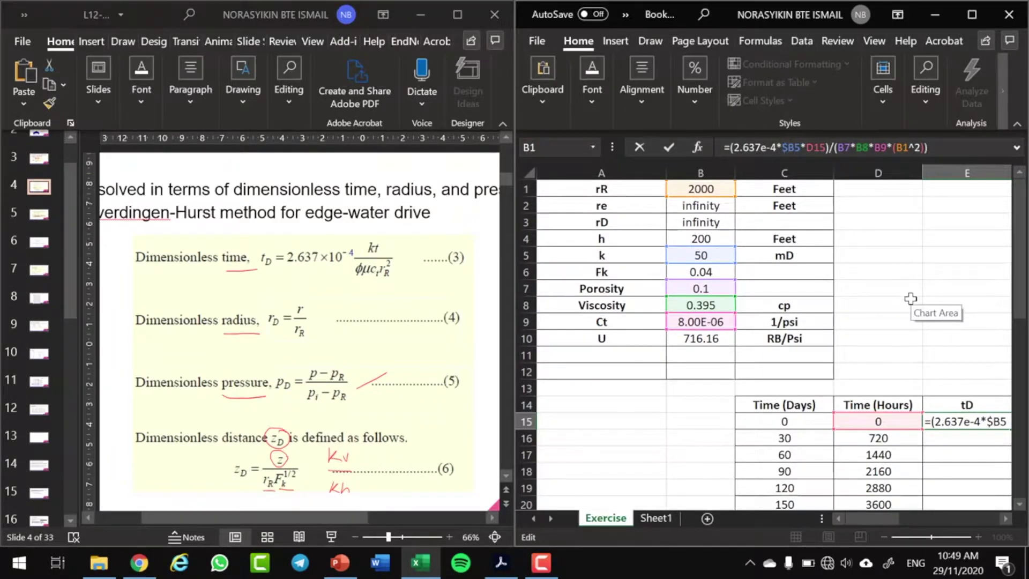
key("Right")
type("$B")
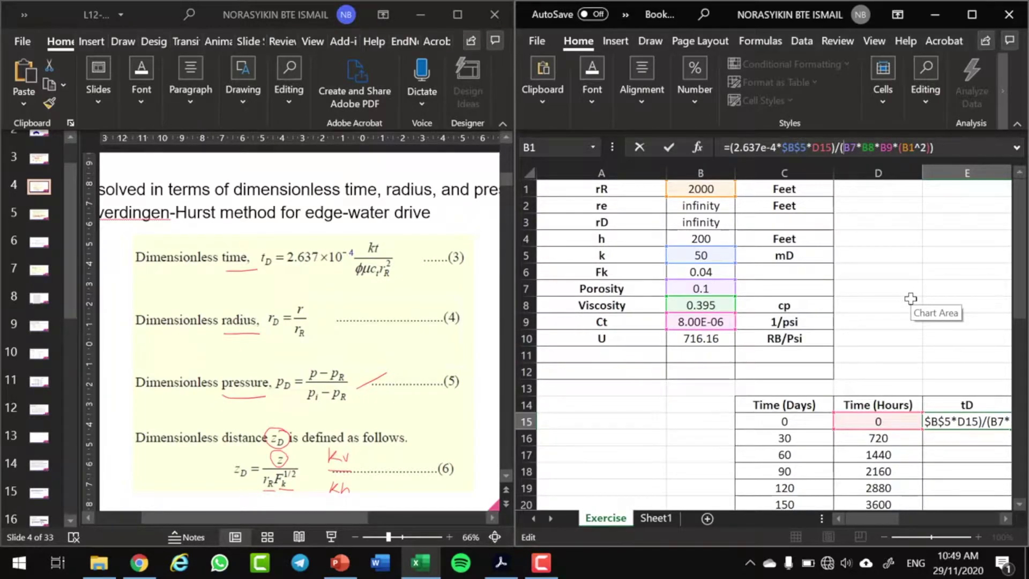
type("$")
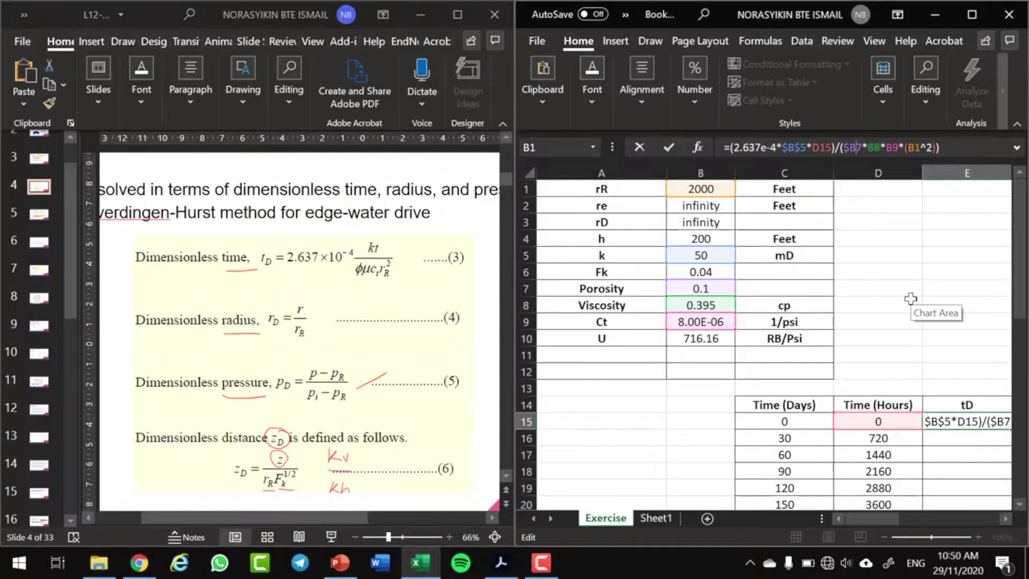
key("Right")
type("$")
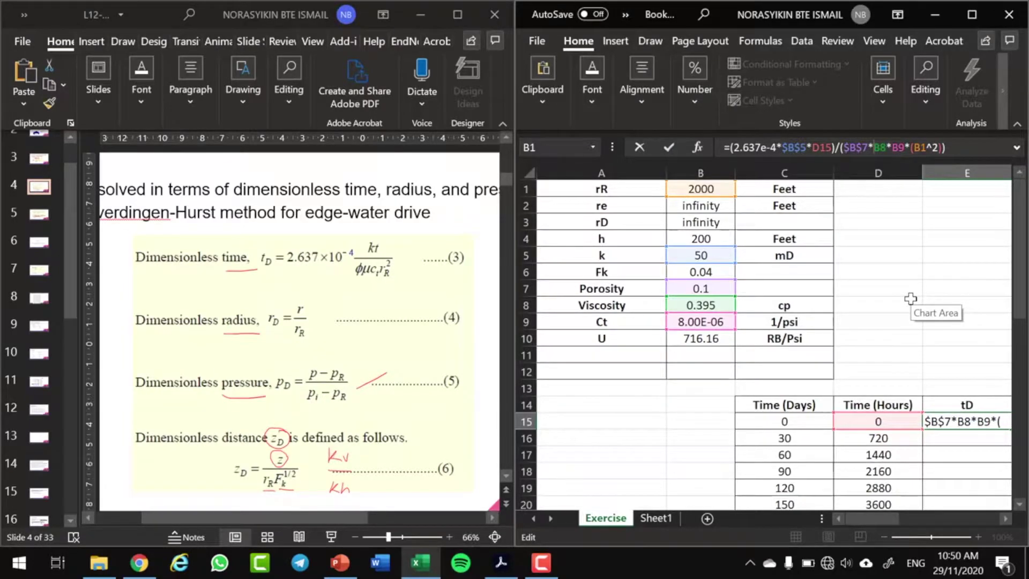
type("$B")
type("$B")
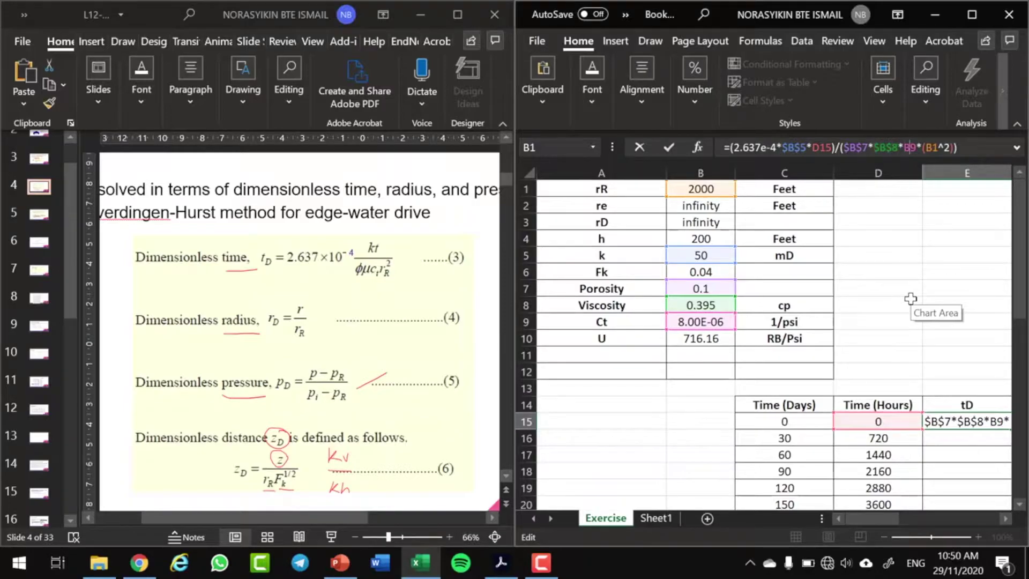
type("$B")
type("$B")
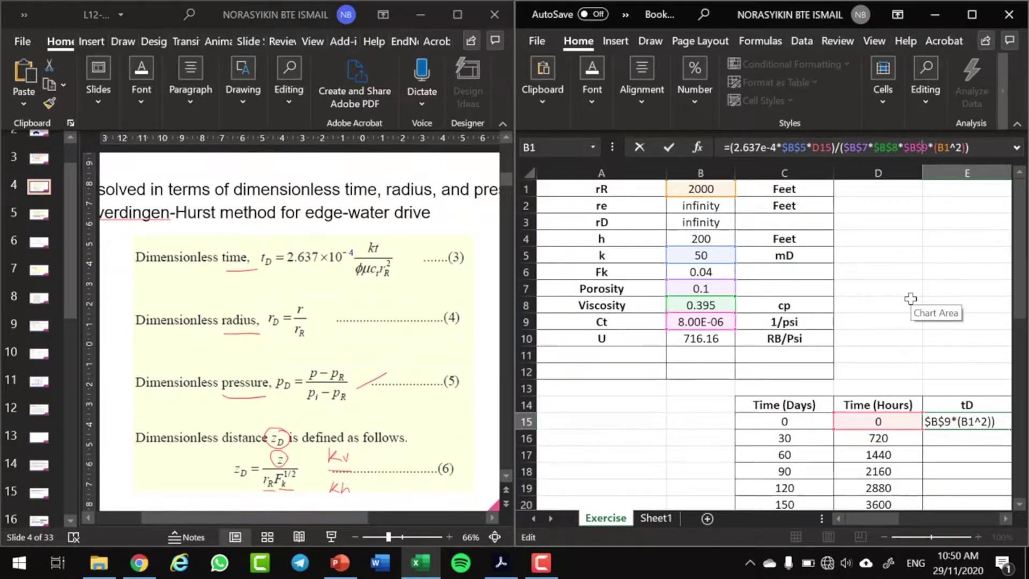
type("$B$")
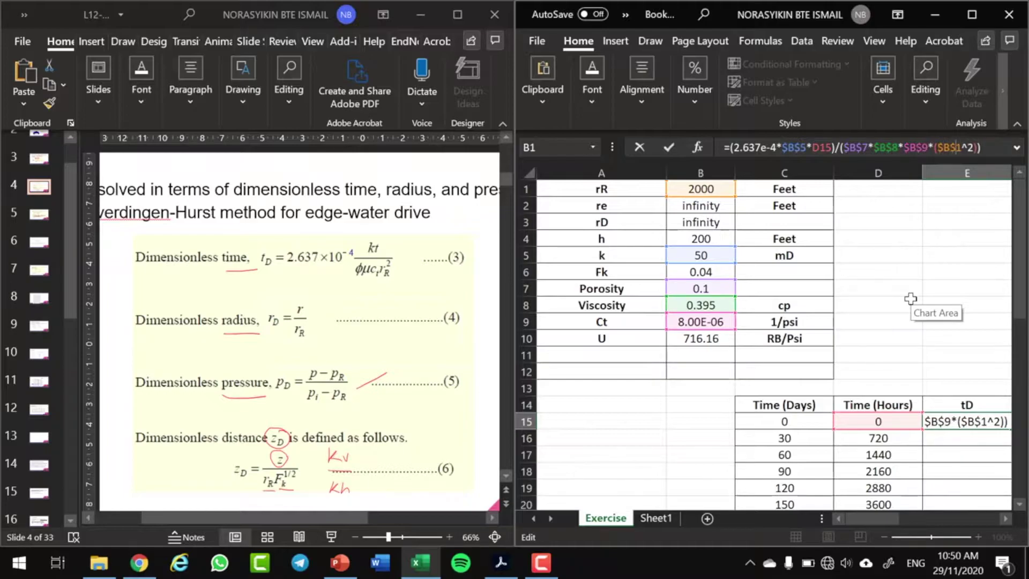
key("Return")
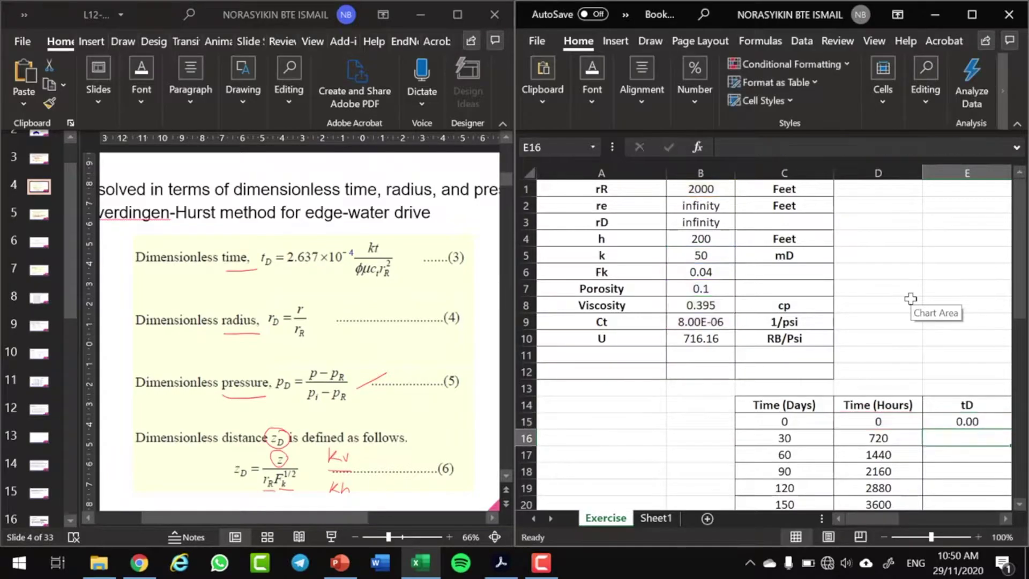
Fill the E15 tD formula down to E23, giving values up to 60.08
left_click_drag(871, 519, 890, 519)
scroll(801, 292, "down", 4)
left_click(799, 223)
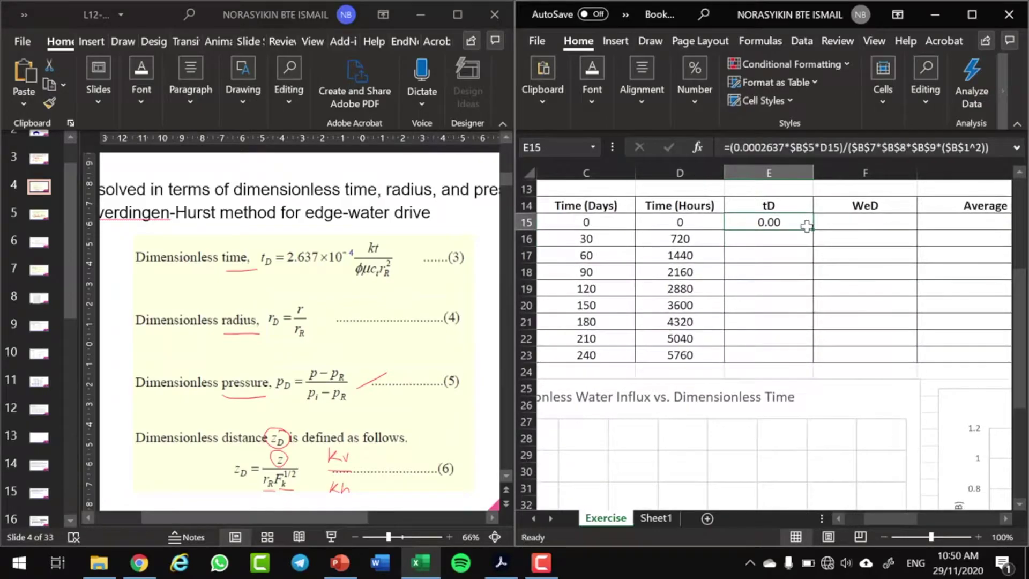
double_click(813, 230)
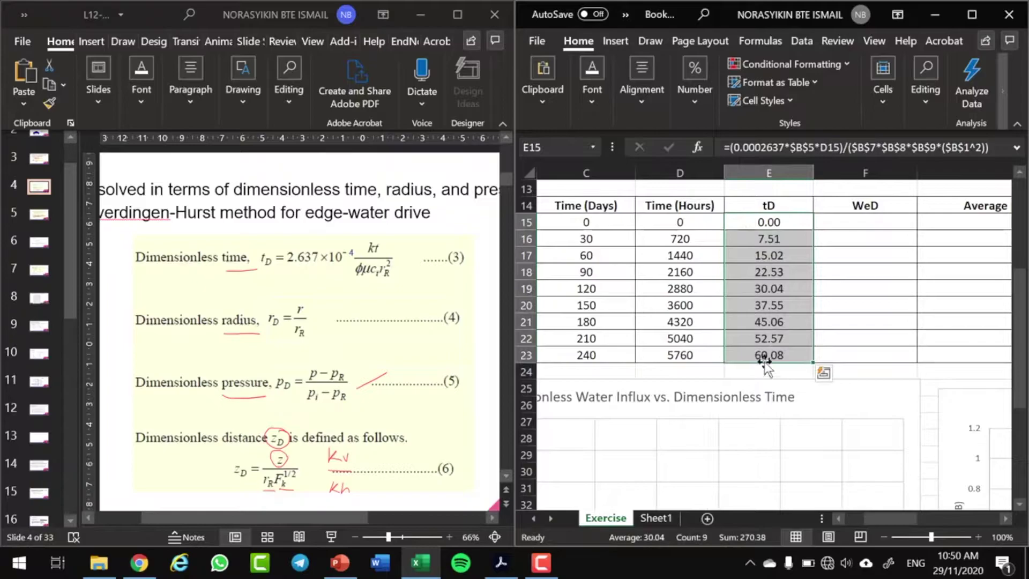
Review the boundary pressure, WeD influx table and results slides
left_click(54, 376)
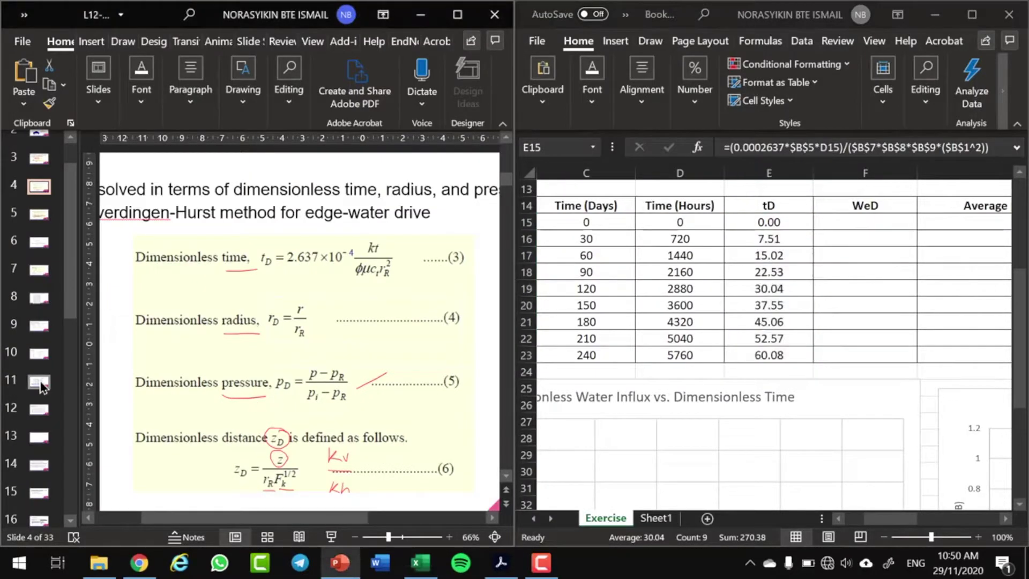
left_click(43, 363)
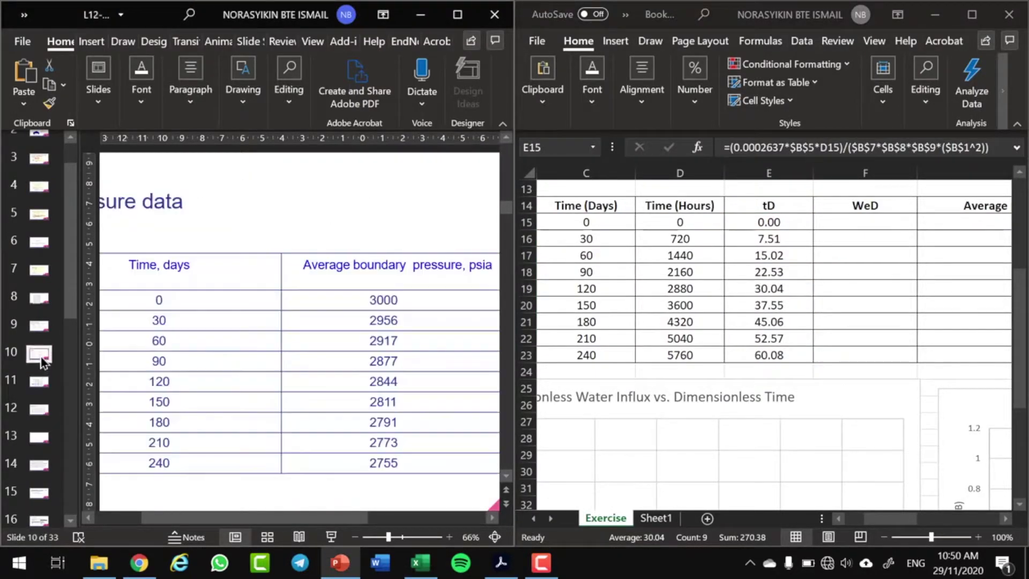
left_click(38, 395)
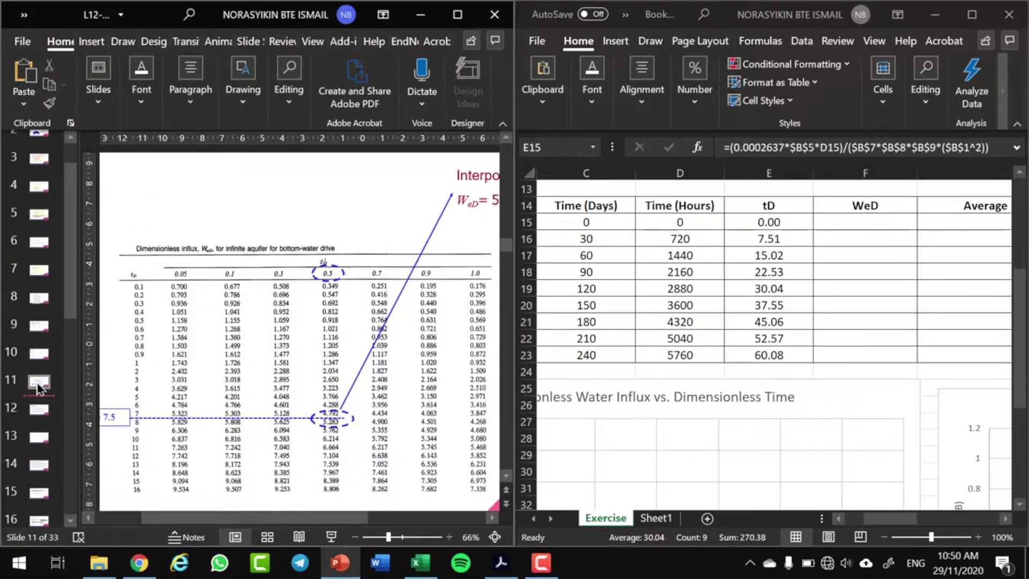
left_click(37, 412)
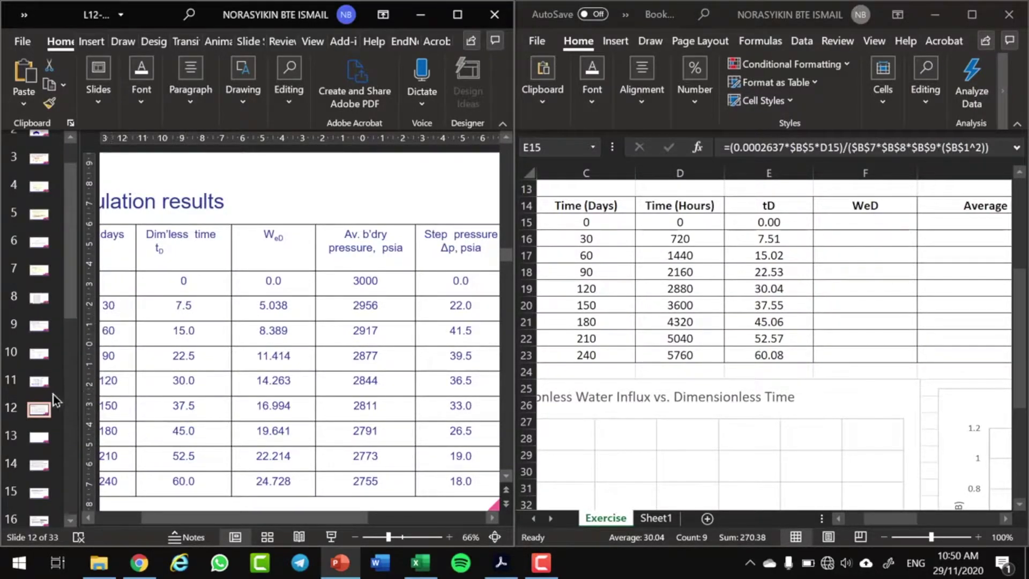
left_click(38, 357)
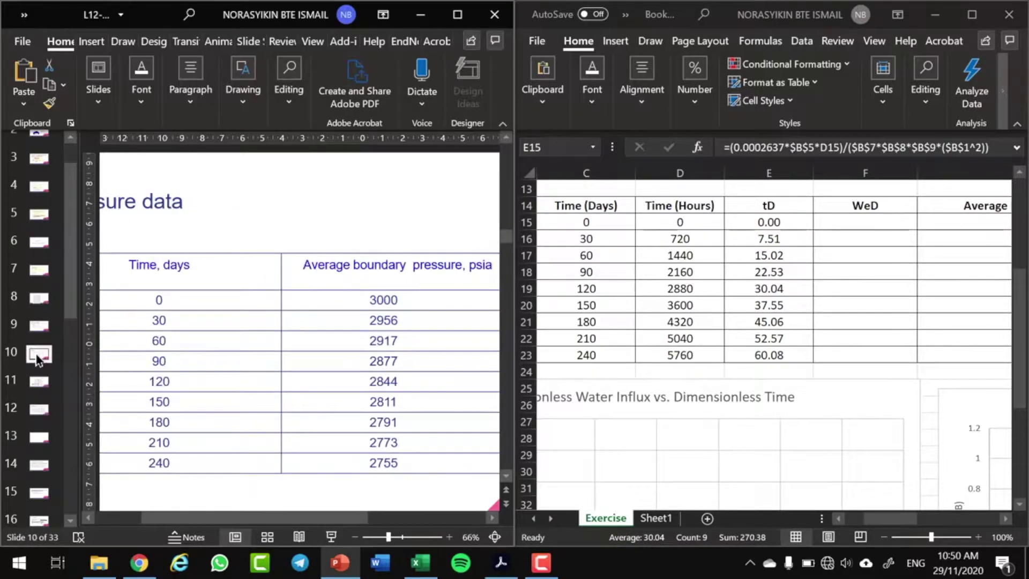
left_click(38, 384)
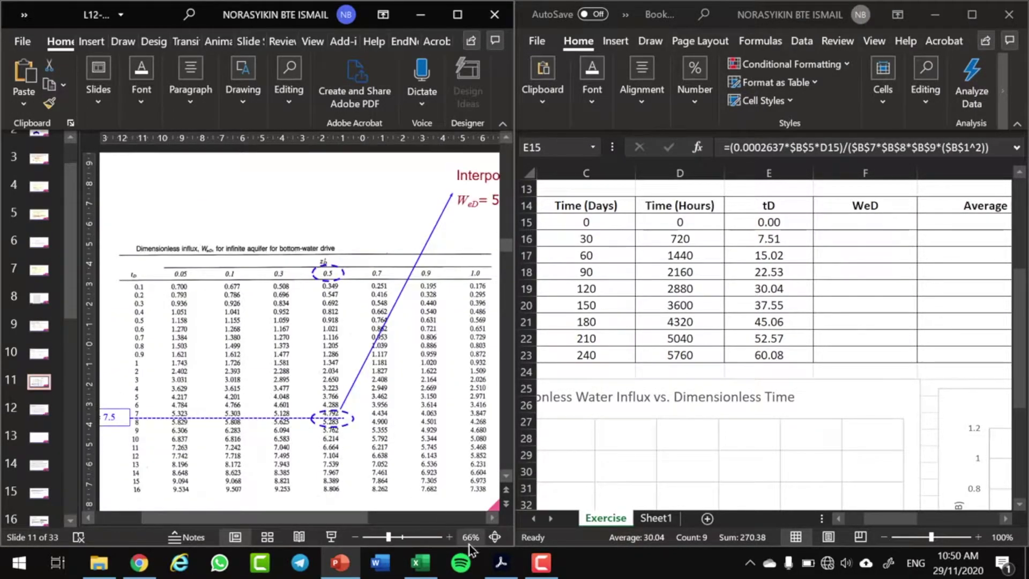
mouse_move(501, 563)
scroll(311, 437, "down", 2)
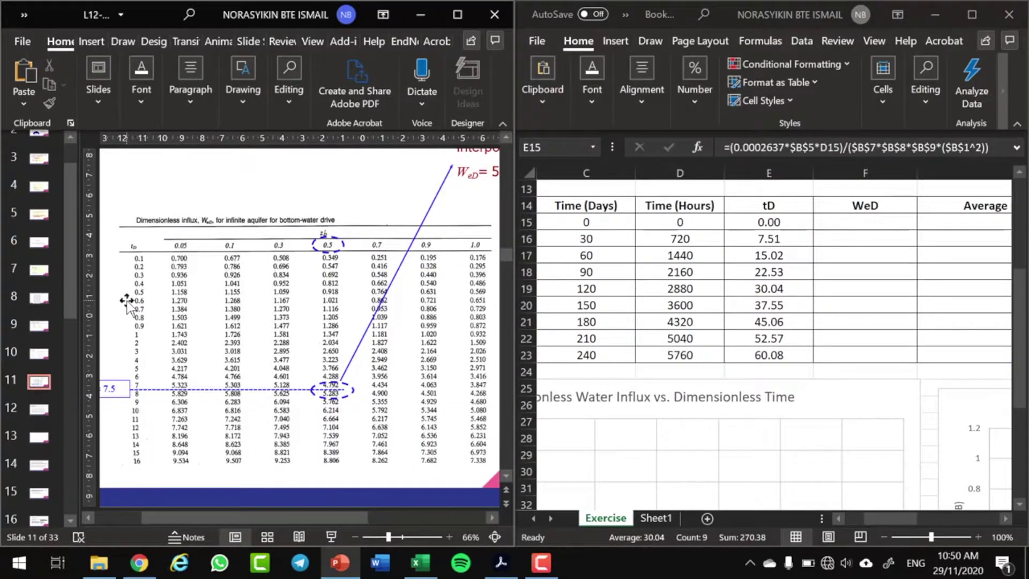
left_click_drag(343, 516, 326, 513)
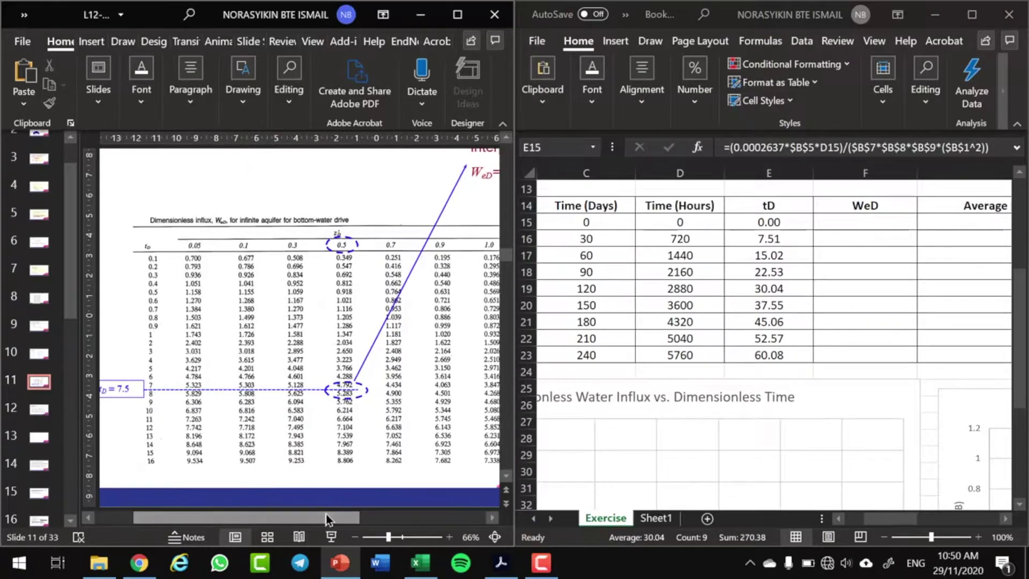
Enter 0 as the day-0 WeD value in F15
left_click(842, 226)
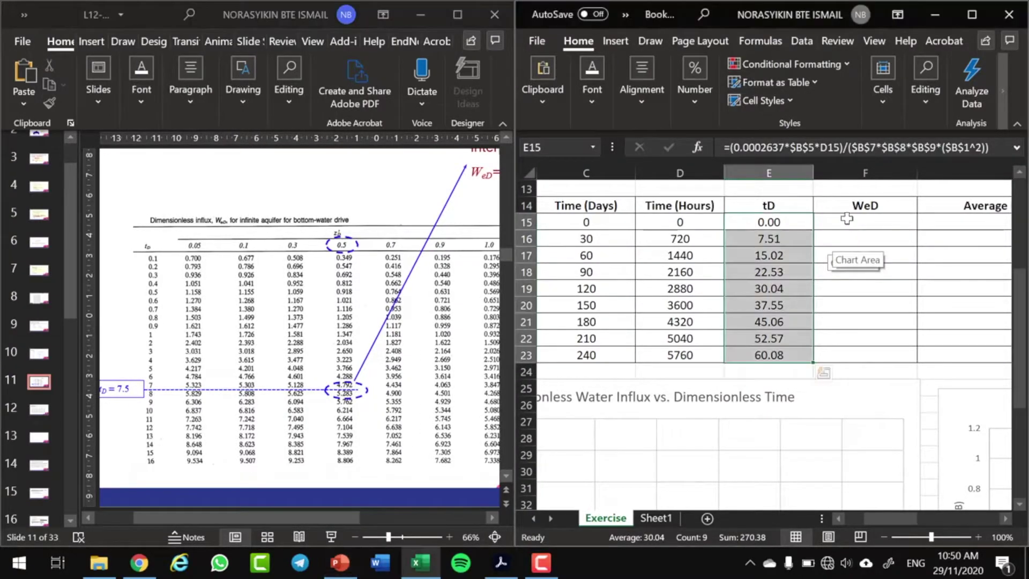
type("0")
key("Return")
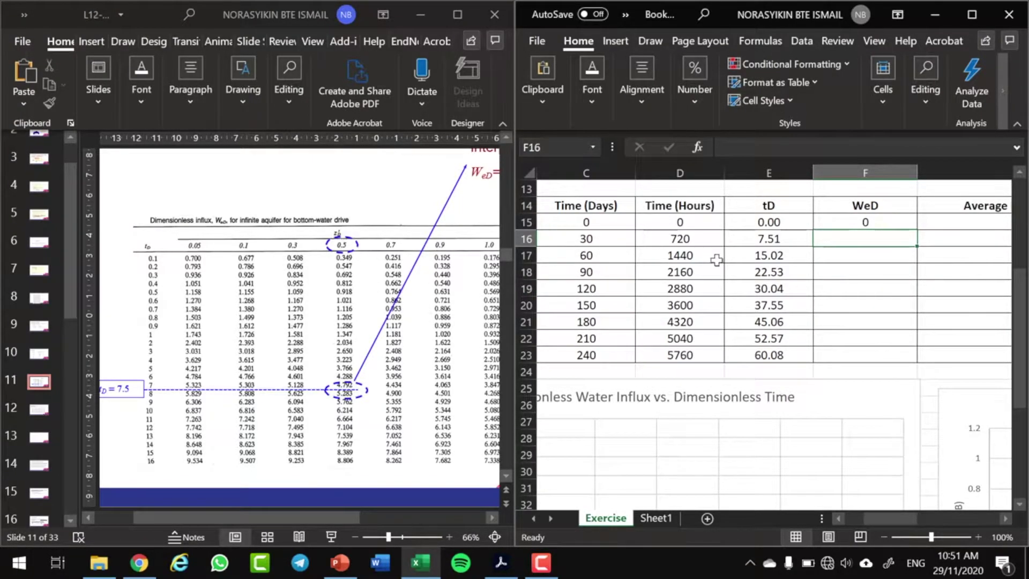
scroll(735, 278, "up", 4)
Label row 11 as zD and check the dimensionless equations slide
left_click_drag(870, 521, 849, 520)
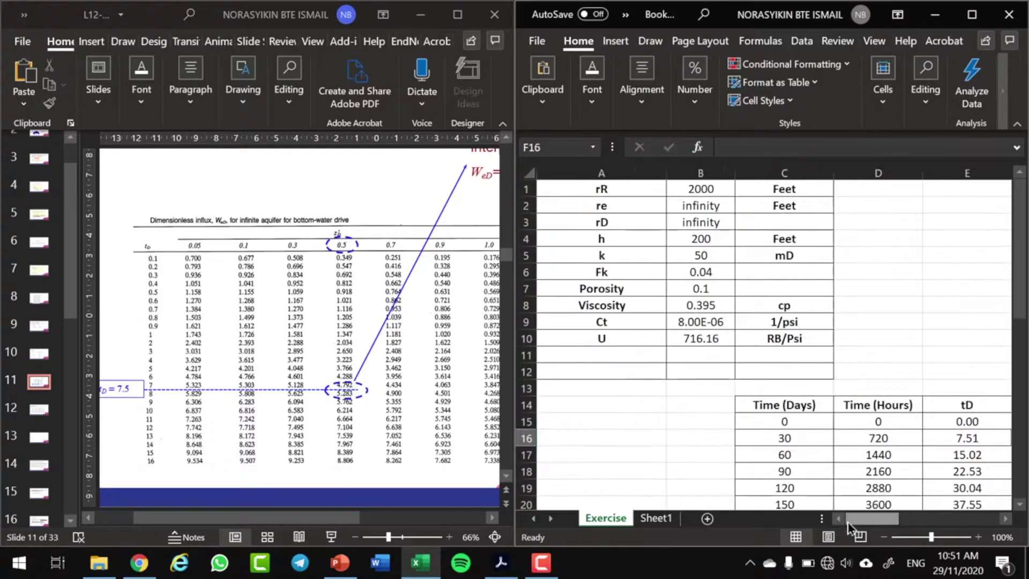
left_click(604, 351)
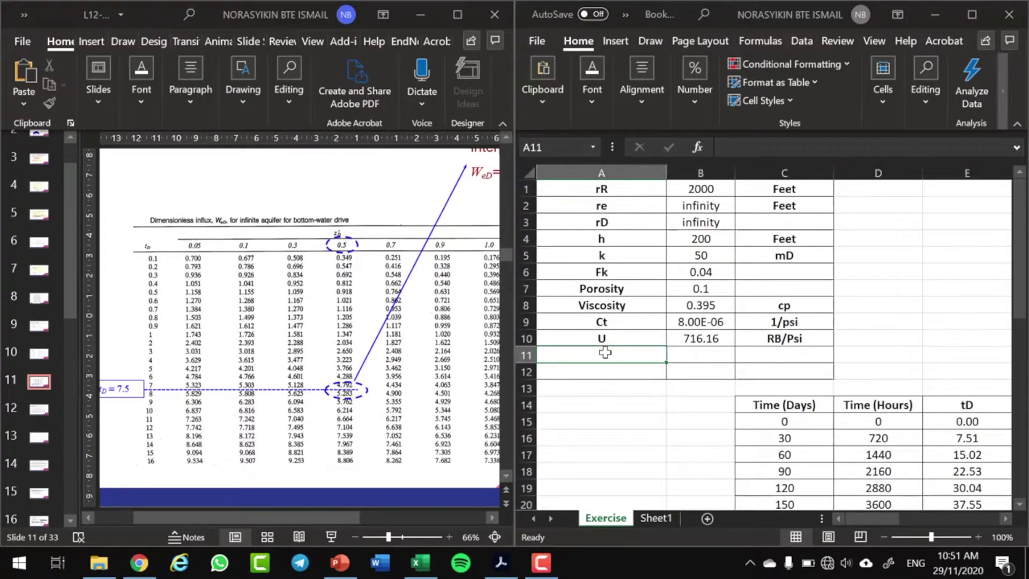
type("zD")
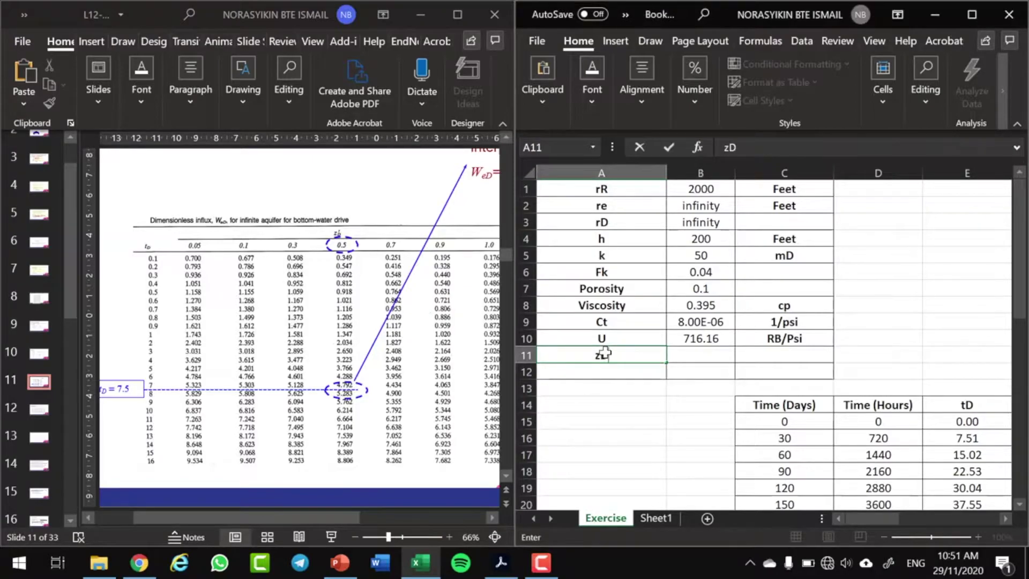
key("Return")
key("Right")
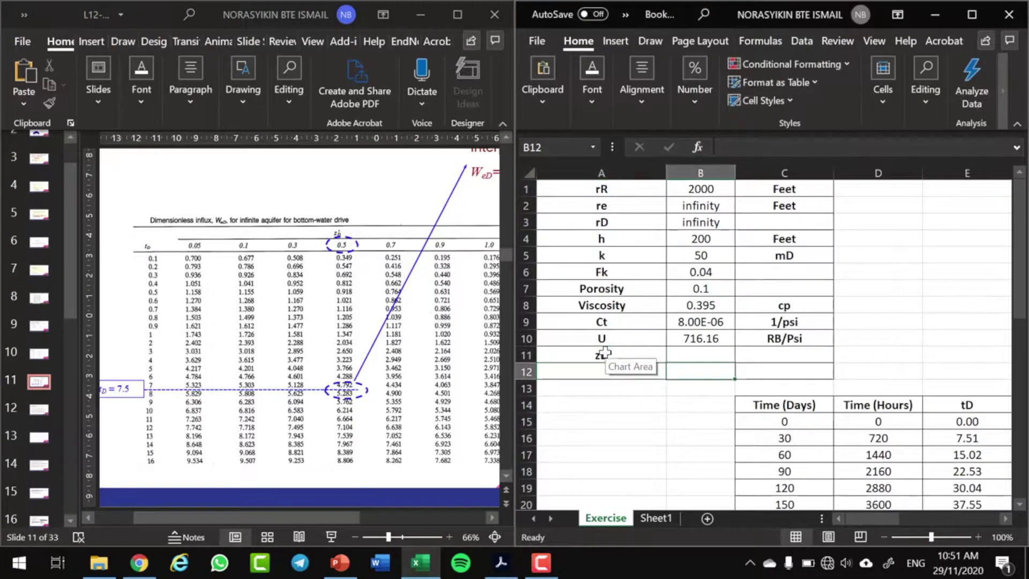
key("Up")
scroll(37, 321, "up", 1)
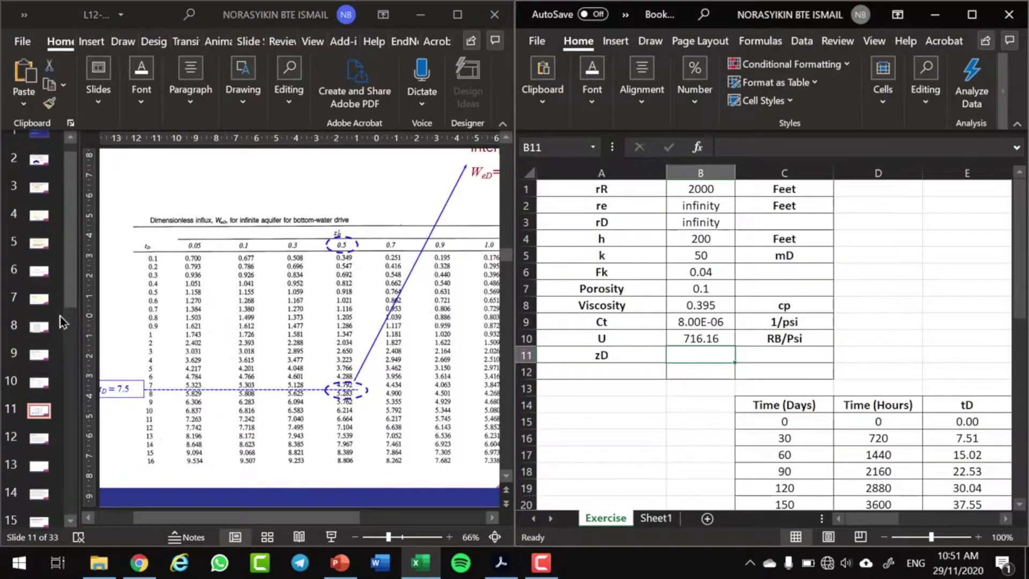
left_click(38, 224)
left_click(38, 222)
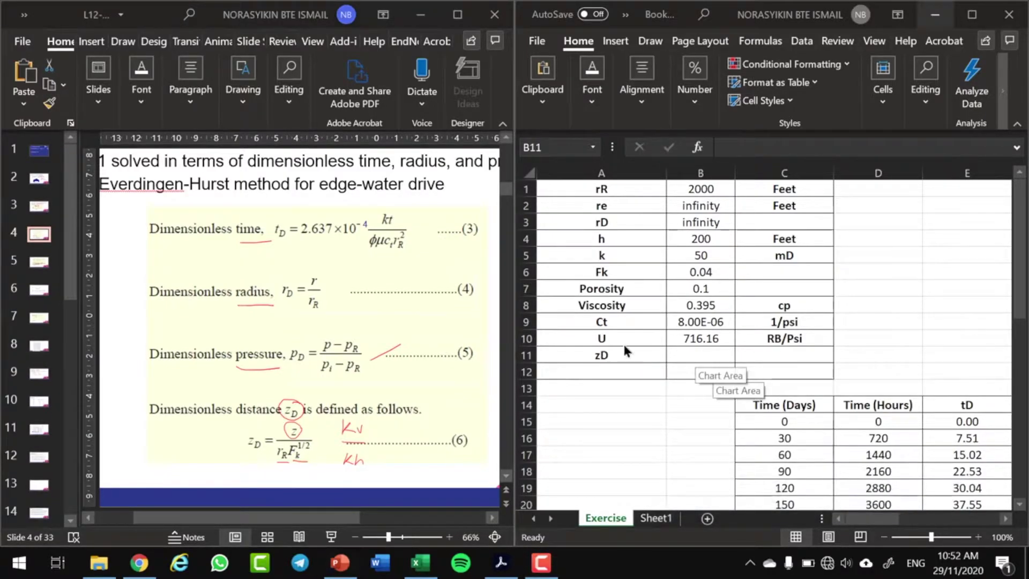
left_click(679, 353)
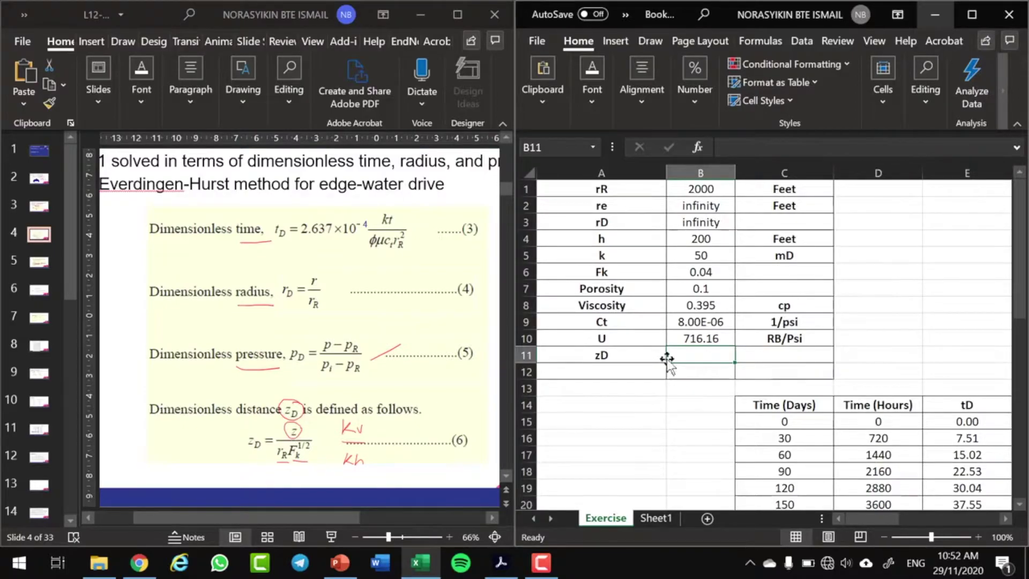
Enter =B4/(B1*(B6^0.5)) in B11, giving zD of 0.5
left_click(737, 146)
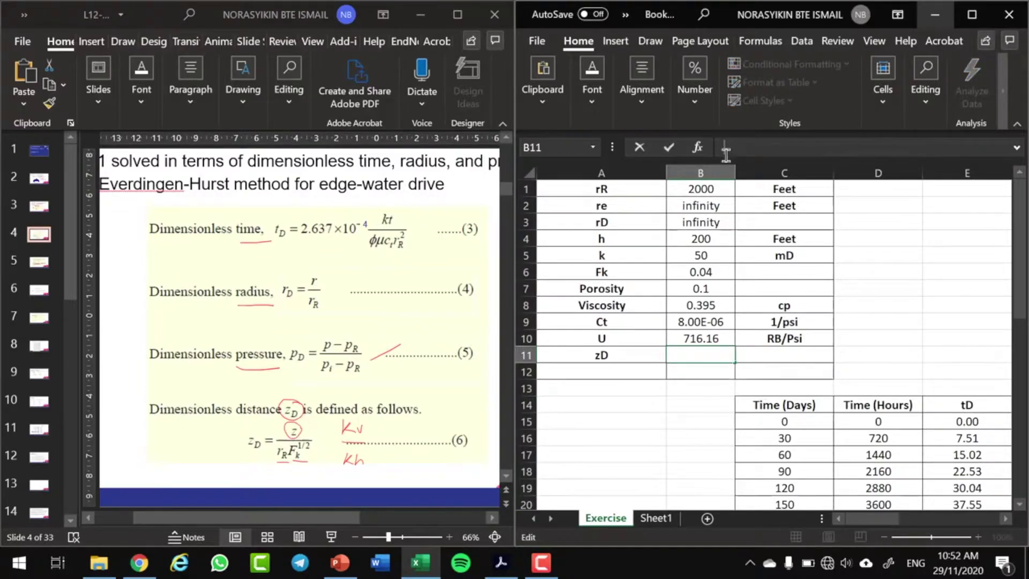
type("=")
left_click(696, 239)
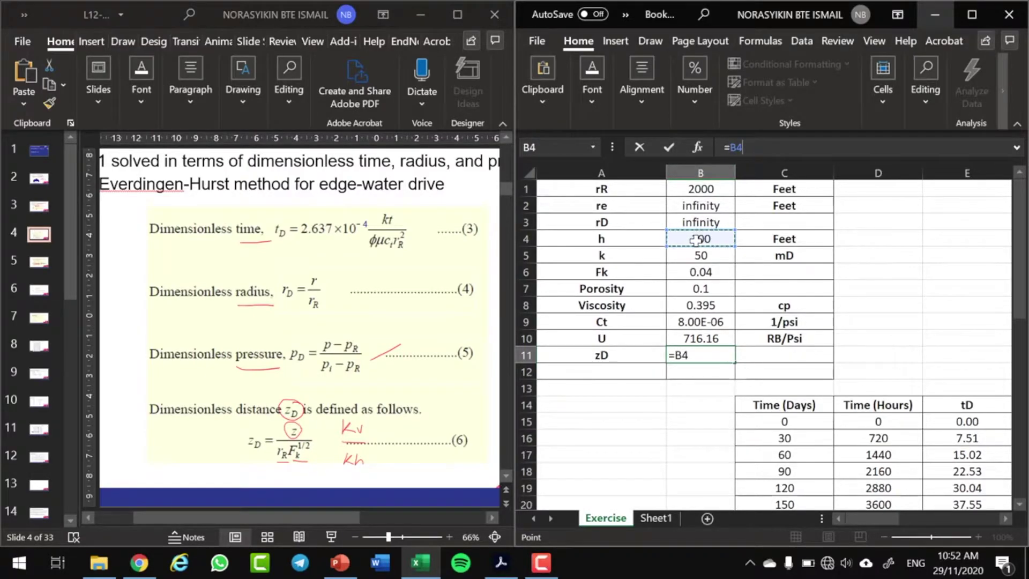
type("/")
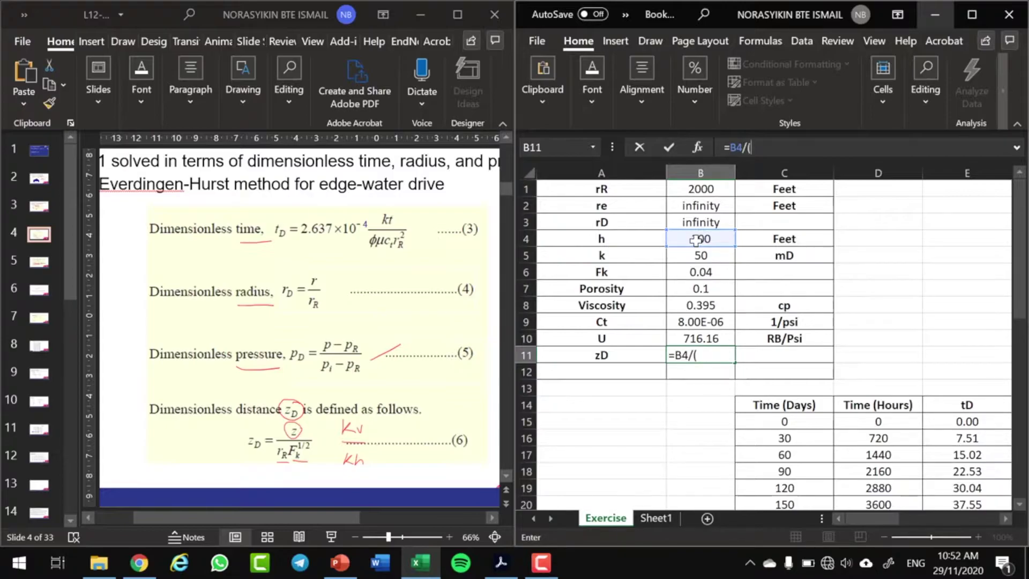
type("(")
left_click(695, 190)
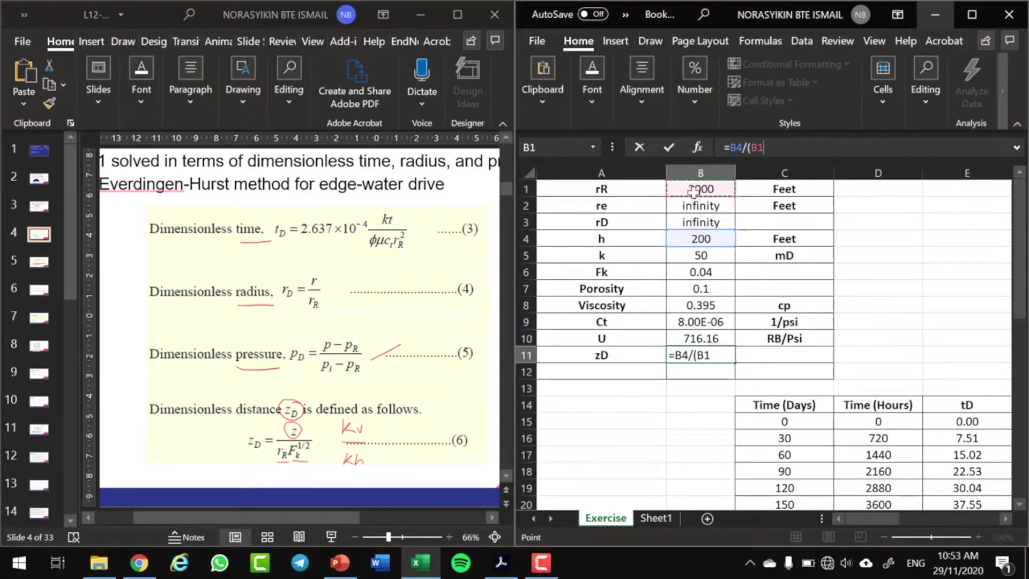
type("*(")
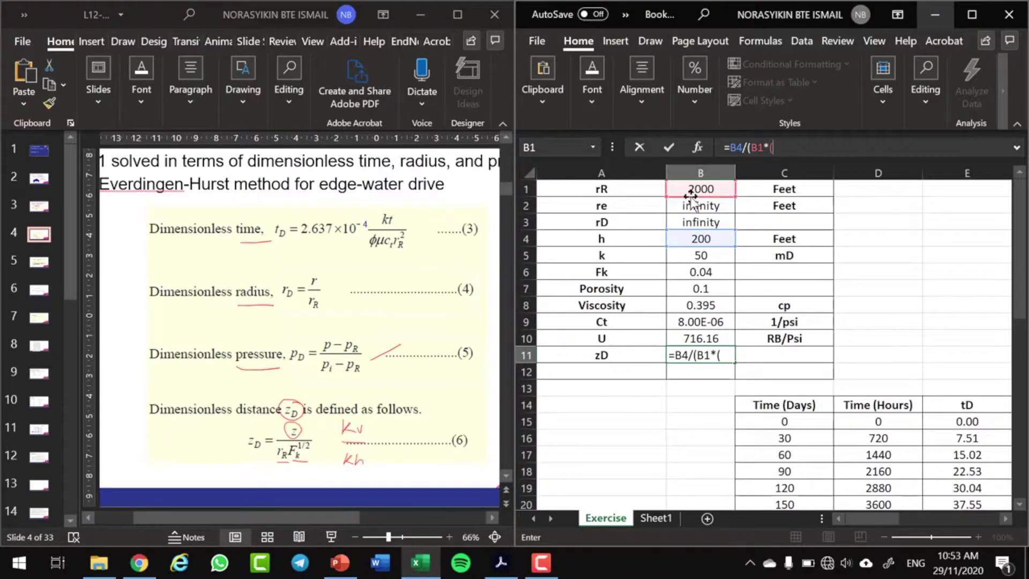
left_click(695, 274)
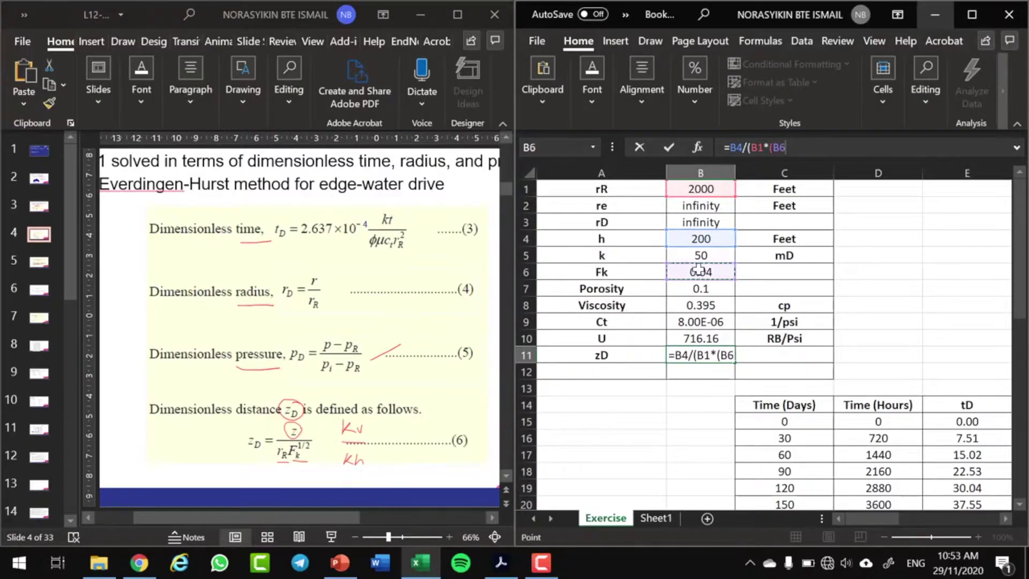
type("^0.5")
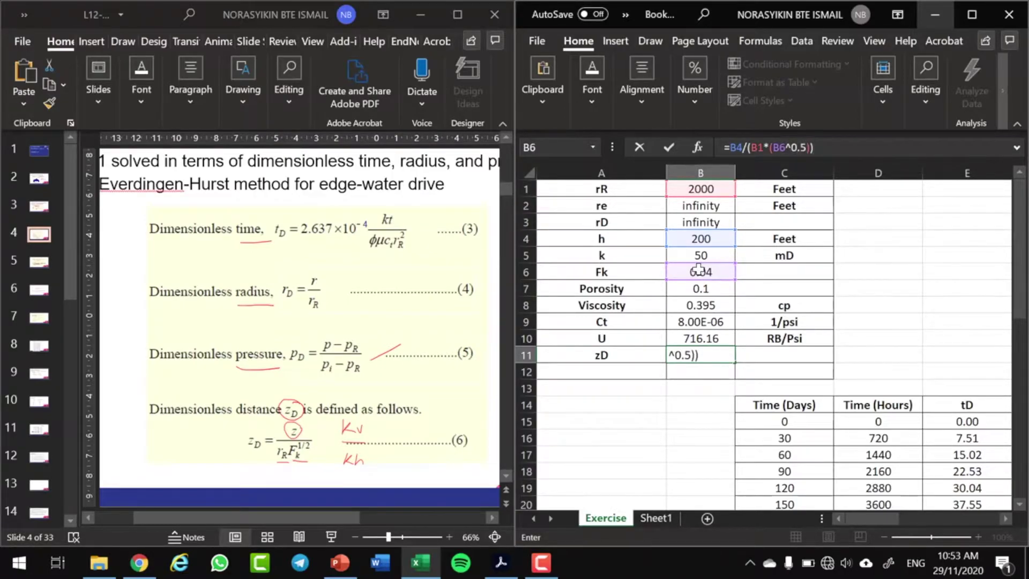
key("Return")
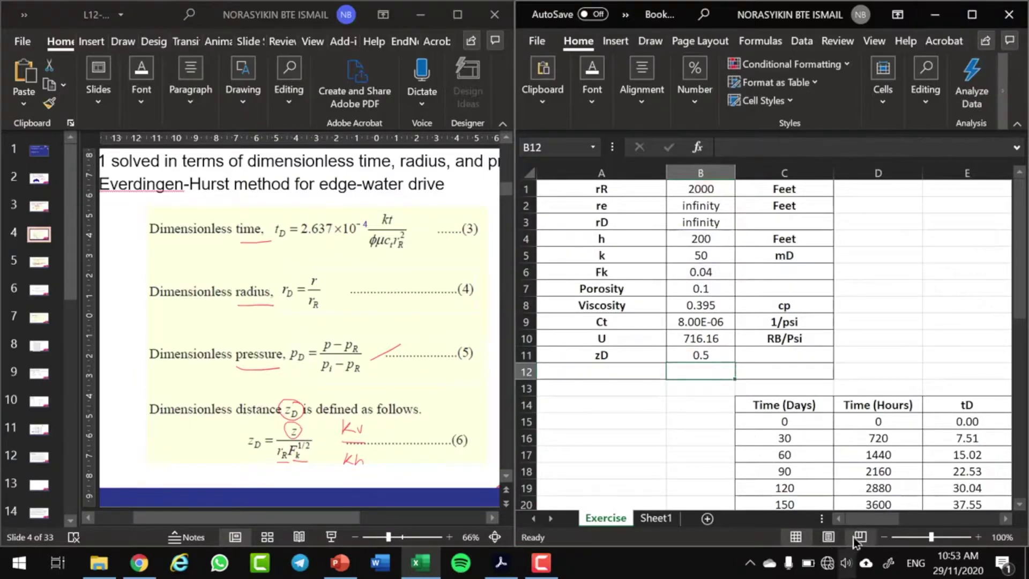
mouse_move(890, 519)
left_mouse_down()
mouse_move(870, 520)
mouse_move(884, 520)
left_mouse_up()
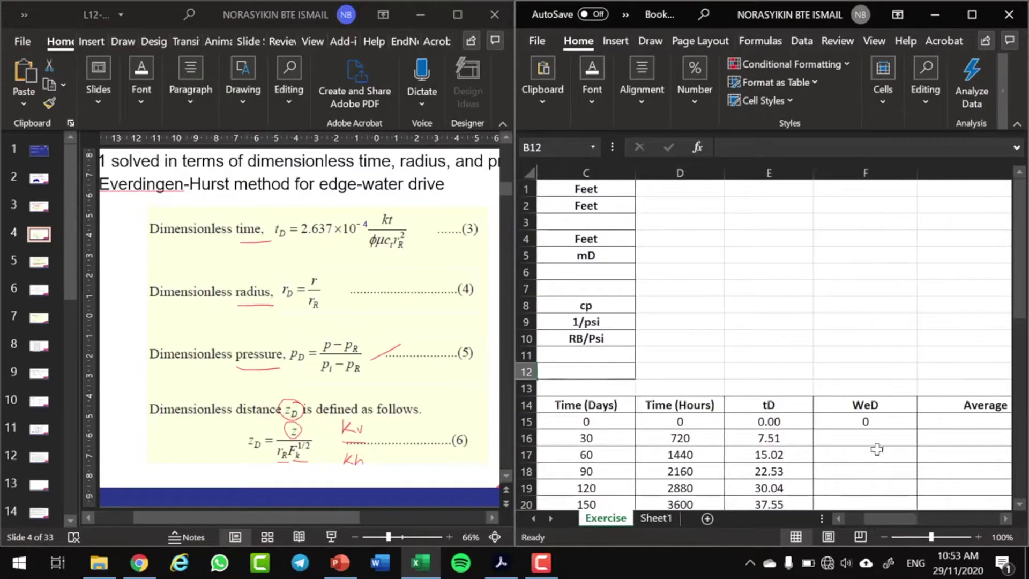
left_click(815, 442)
Bring the 'WeD for bottom water drive' PDF forward and snap it to the left half beside Excel
scroll(836, 429, "down", 6)
scroll(836, 429, "up", 4)
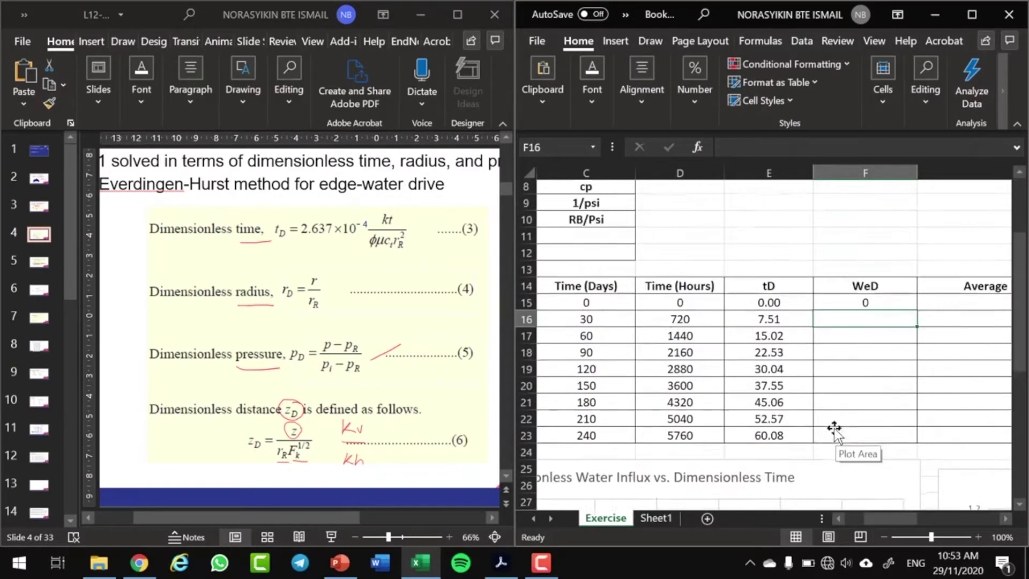
mouse_move(496, 568)
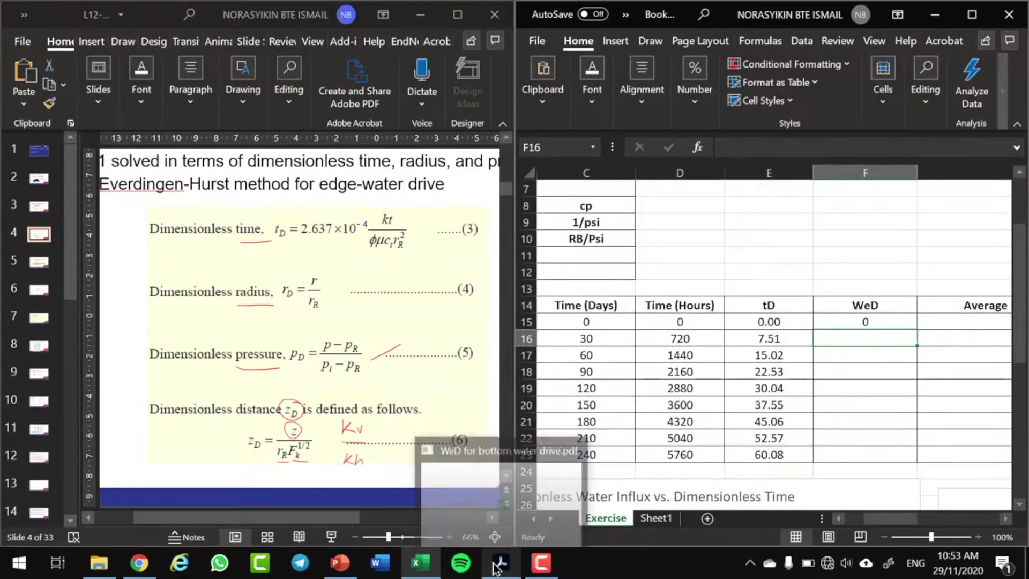
left_click(503, 496)
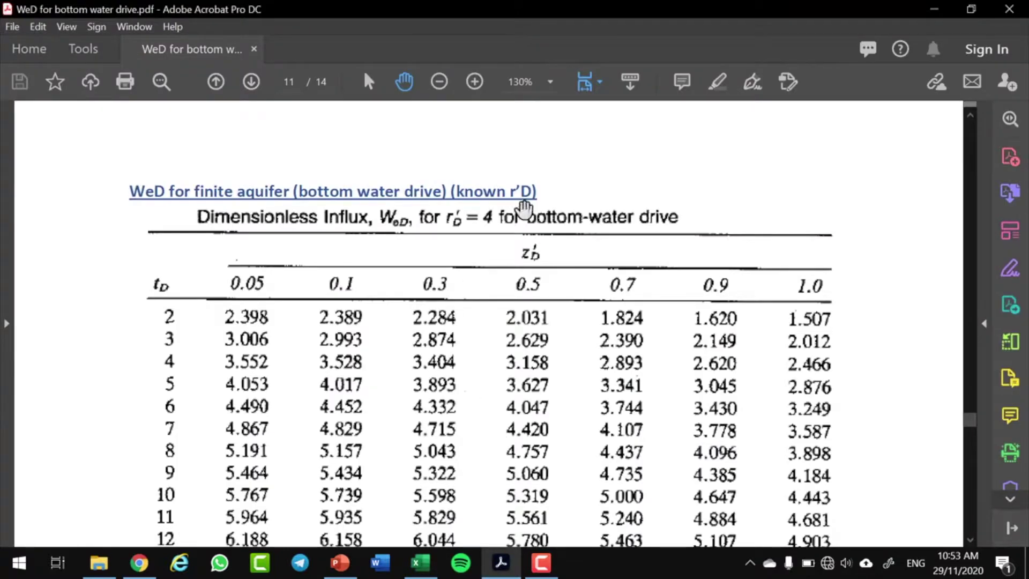
double_click(418, 7)
key("super+Left")
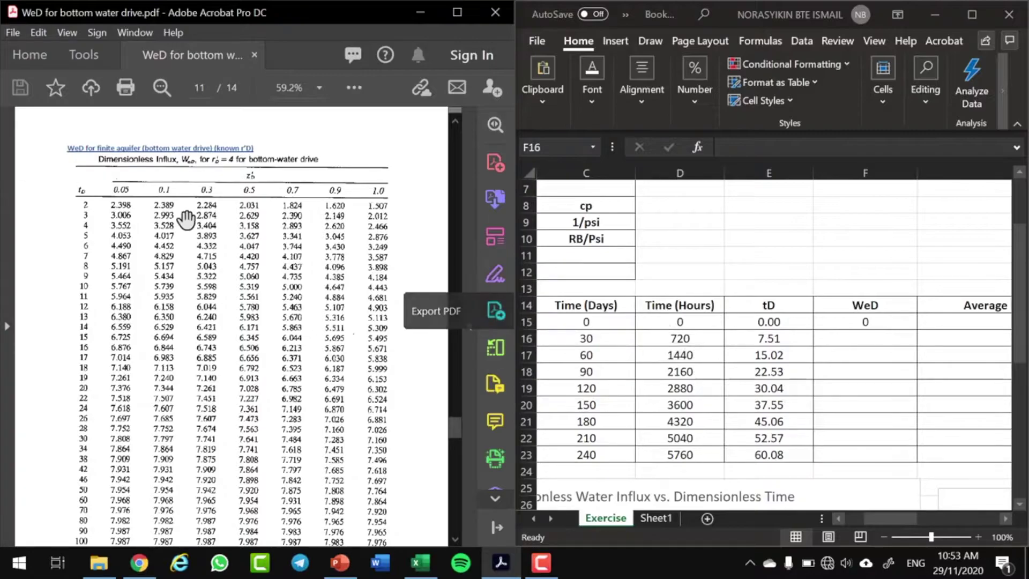
Scroll the PDF back to the infinite-aquifer WeD table on page 1
scroll(135, 240, "down", 20)
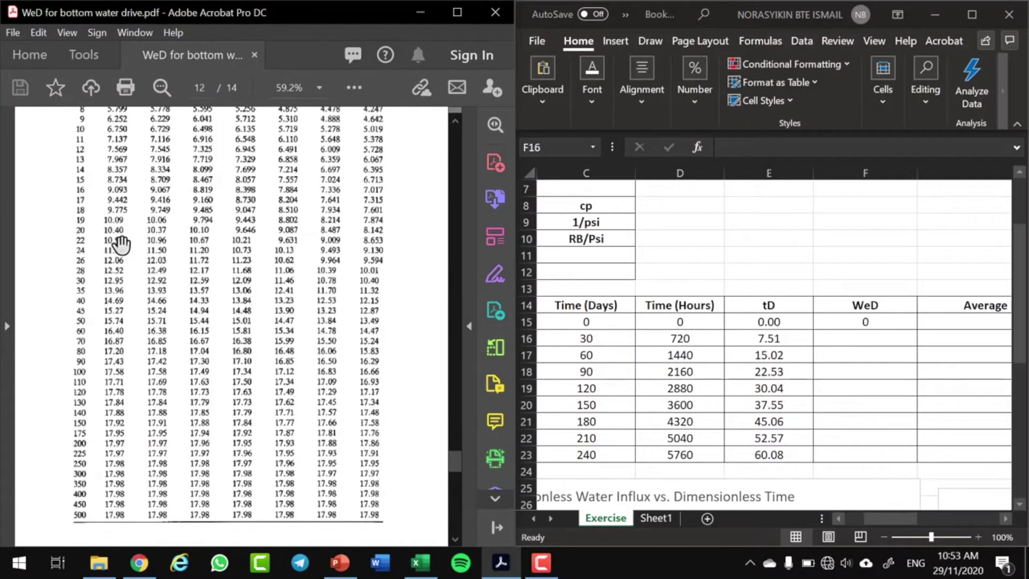
scroll(122, 245, "down", 10)
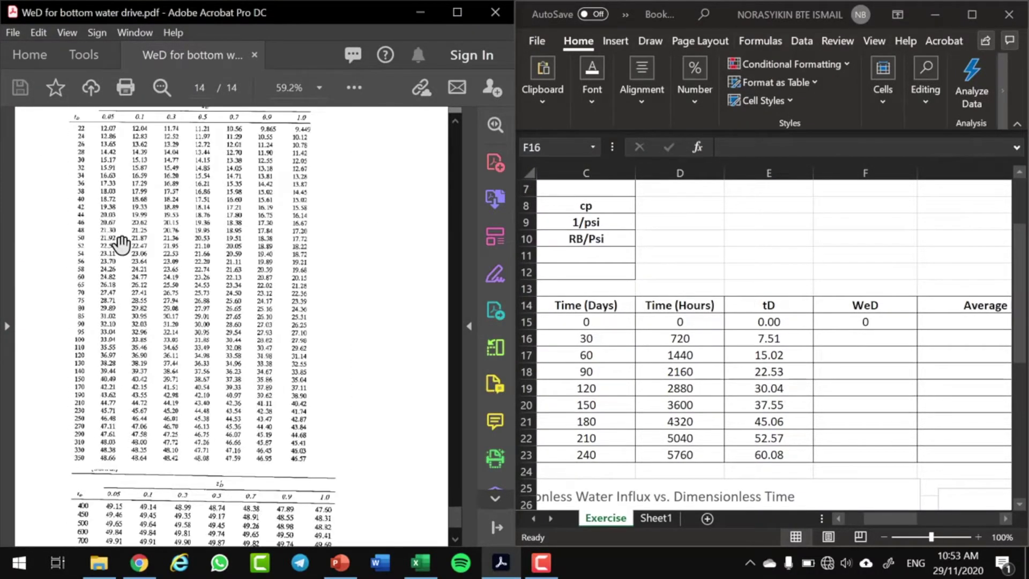
scroll(121, 245, "down", 4)
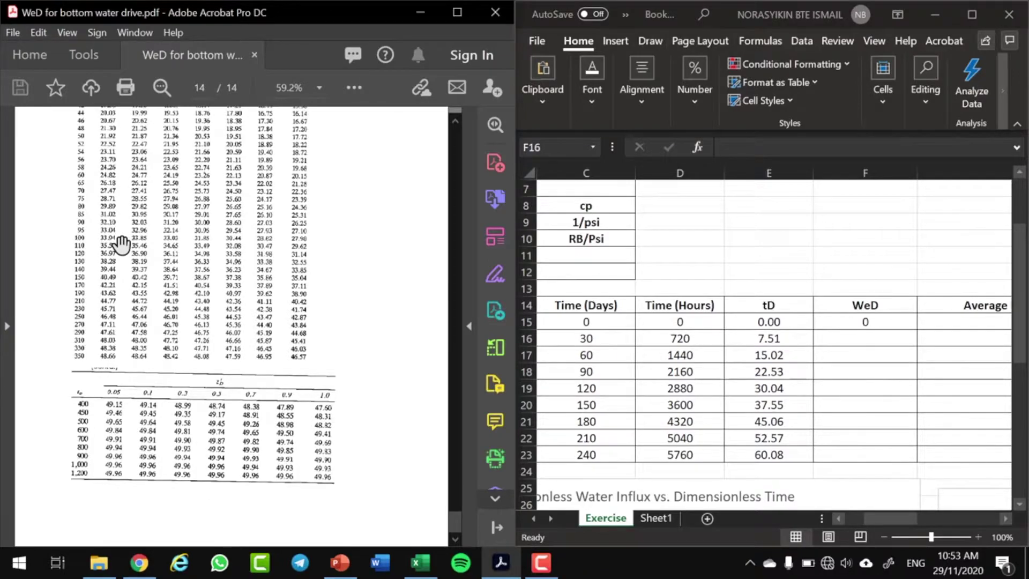
scroll(121, 245, "up", 12)
scroll(121, 245, "up", 20)
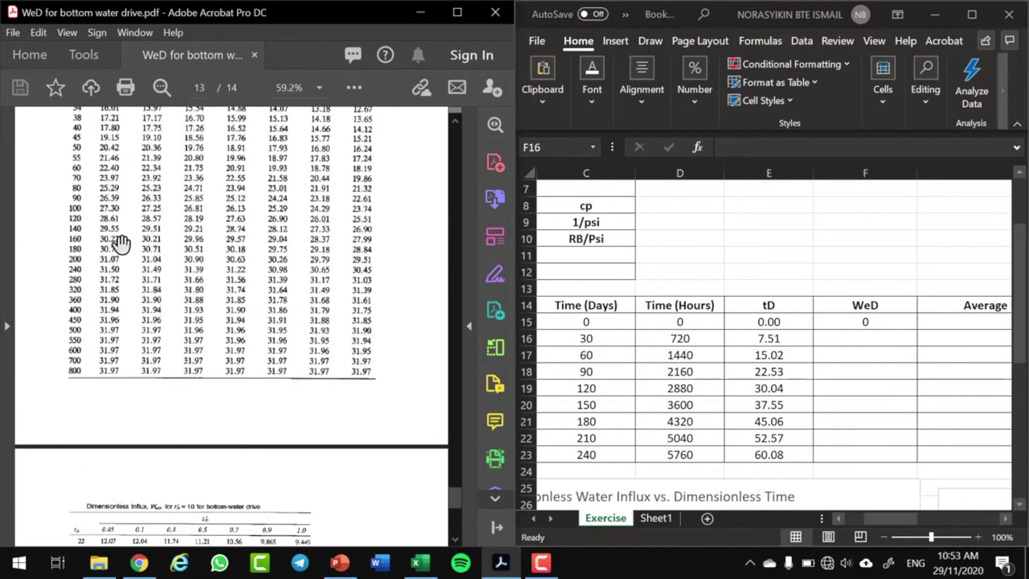
scroll(121, 245, "up", 20)
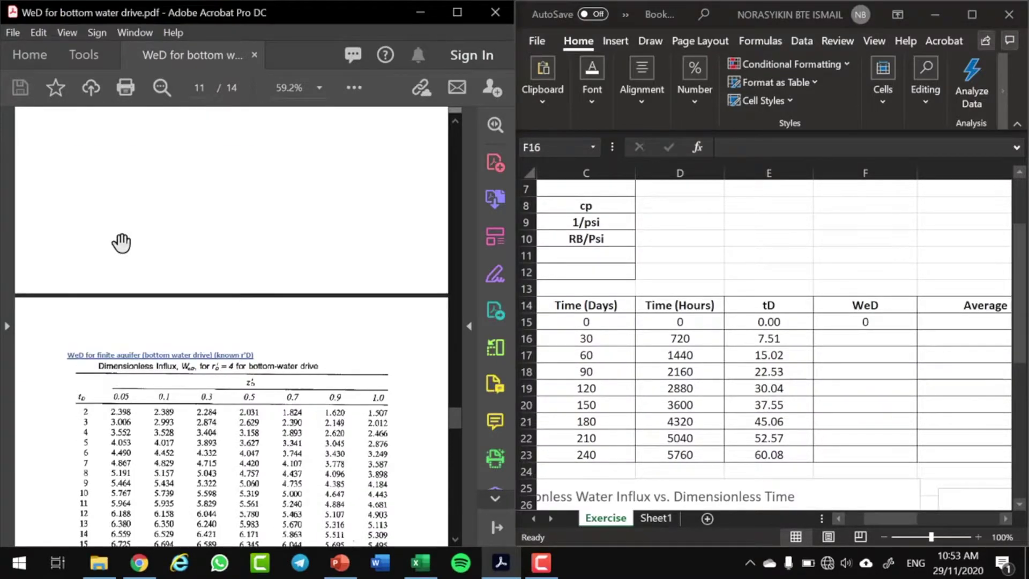
scroll(121, 243, "up", 20)
scroll(127, 225, "up", 5)
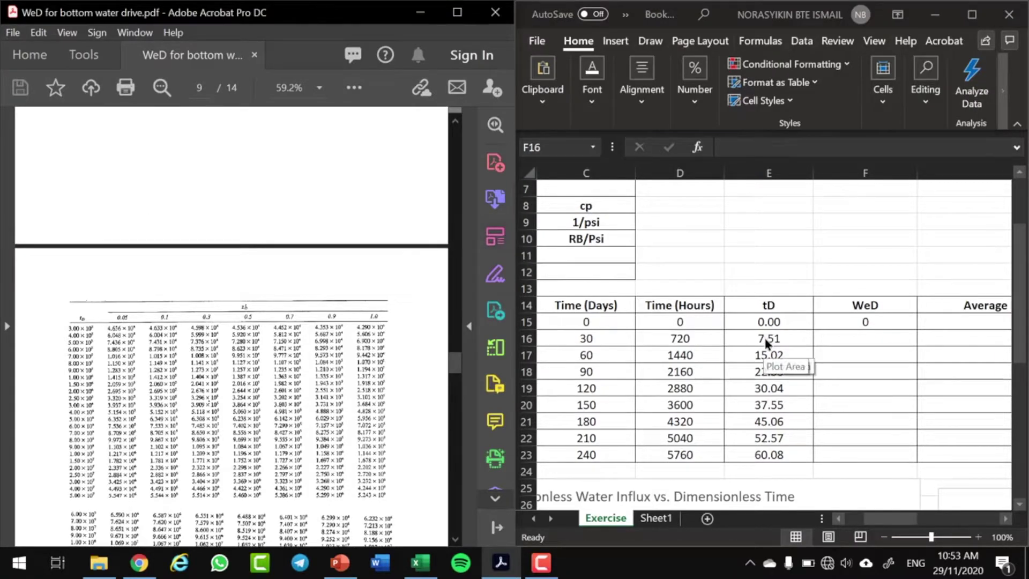
scroll(34, 322, "up", 15)
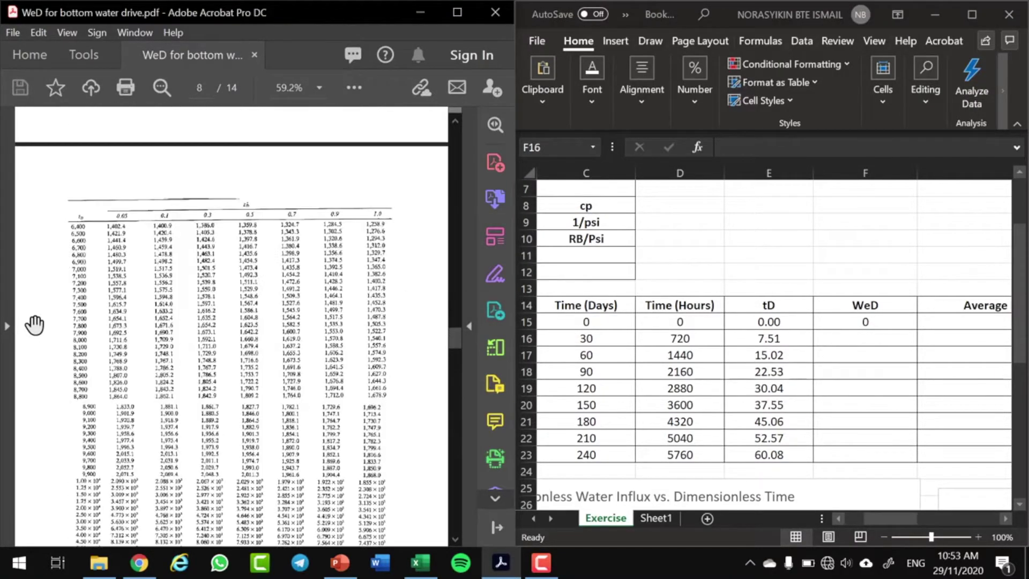
scroll(34, 323, "up", 20)
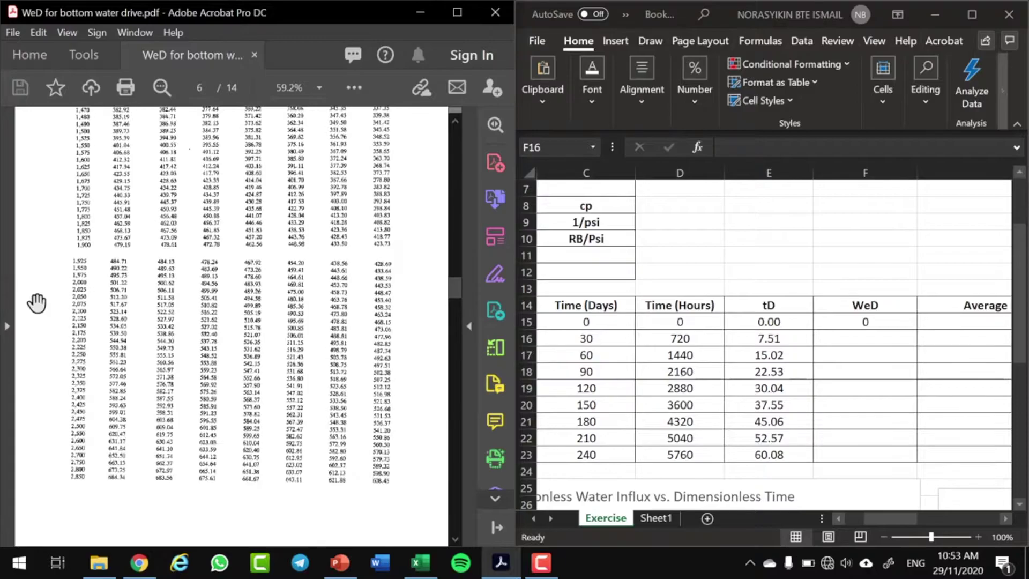
scroll(36, 295, "up", 20)
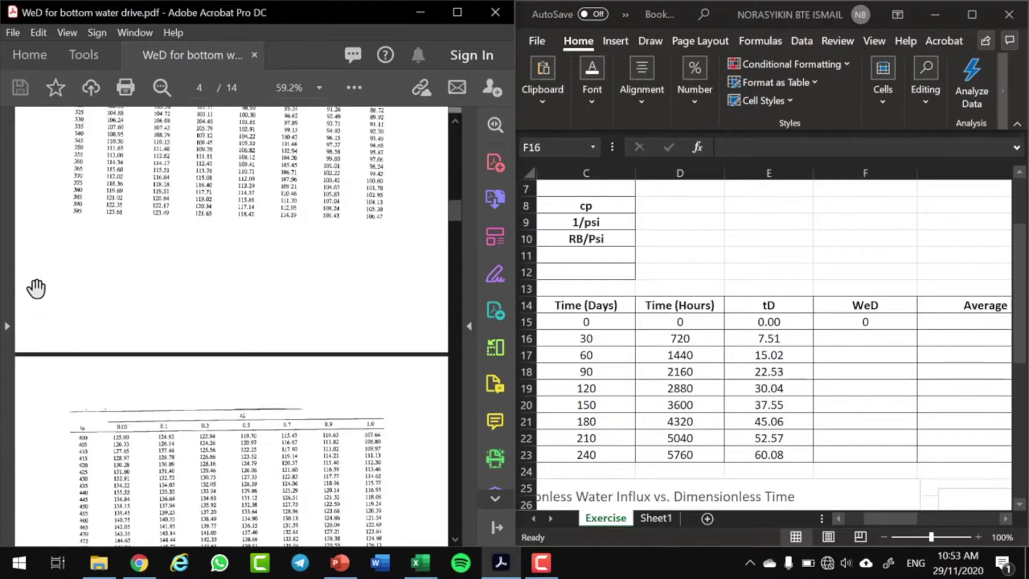
scroll(35, 287, "up", 20)
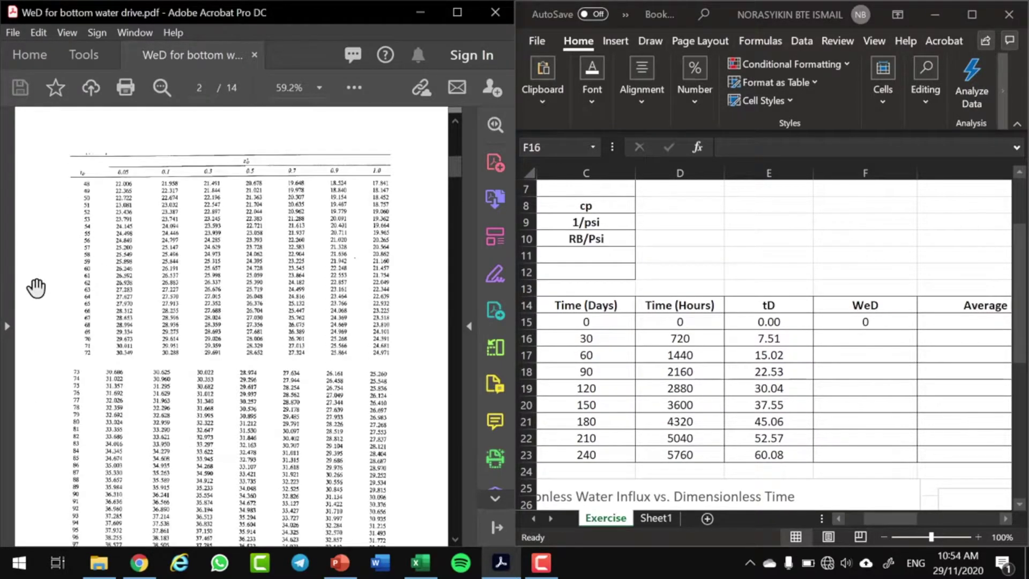
scroll(36, 287, "up", 5)
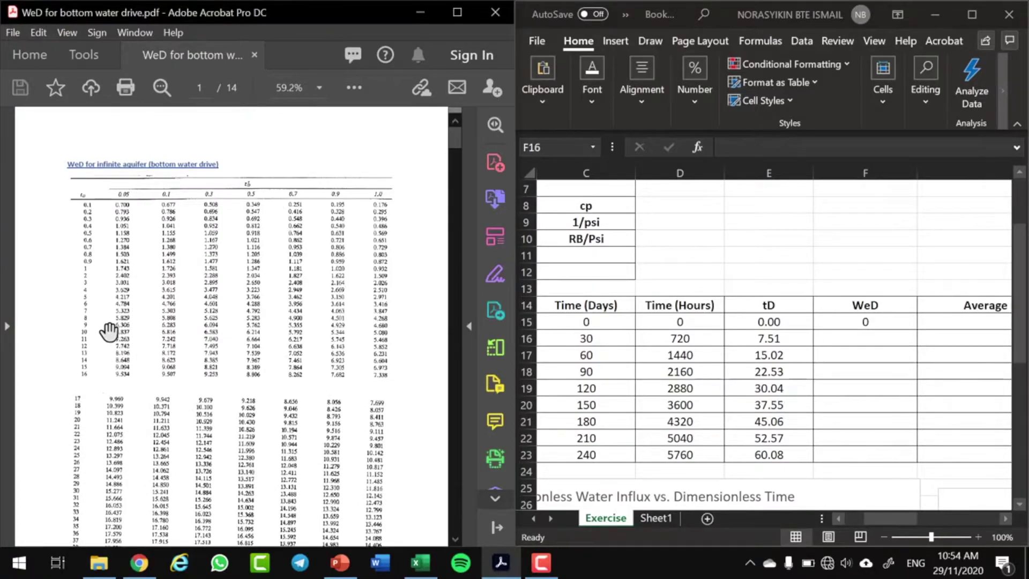
scroll(107, 343, "up", 3)
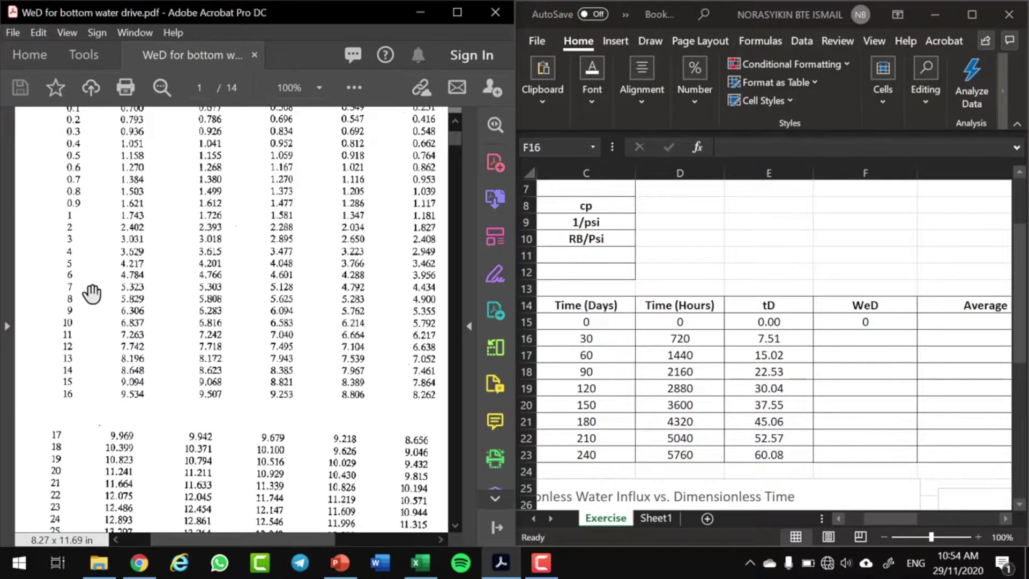
scroll(86, 295, "up", 3)
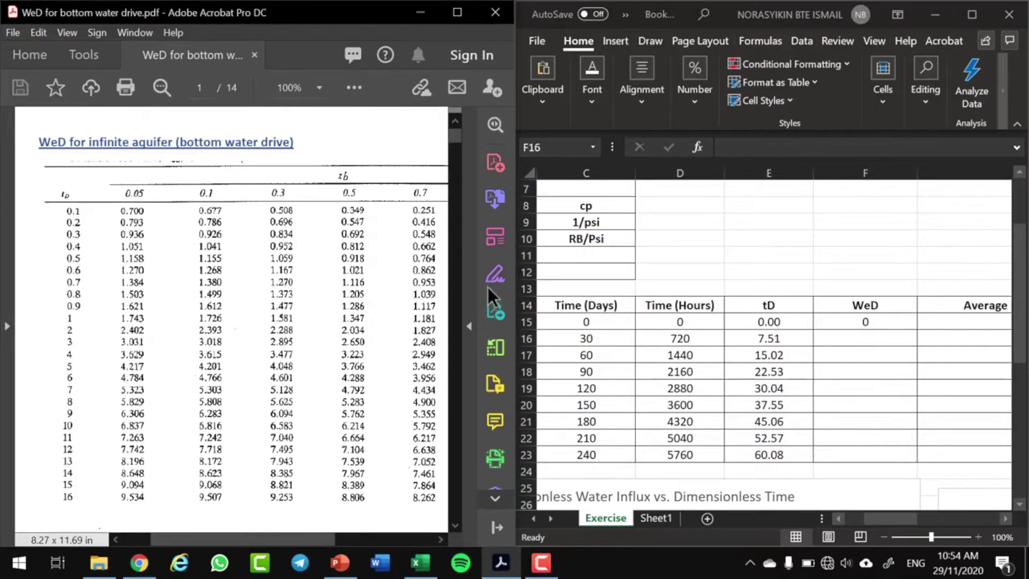
Highlight the 0.5 zD column heading and tD rows 7 and 8 in the PDF table
left_click(354, 88)
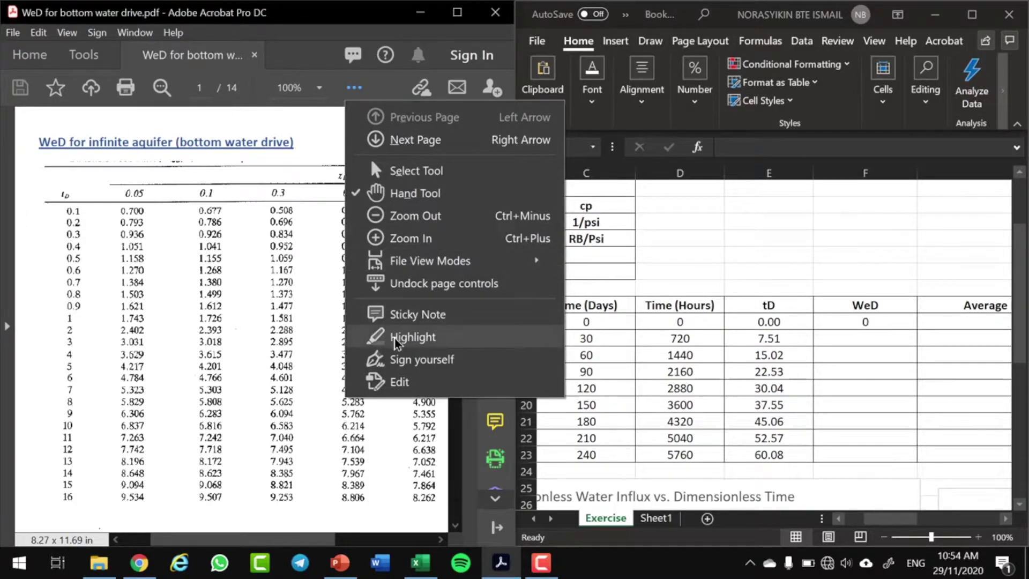
left_click(376, 337)
left_click(351, 196)
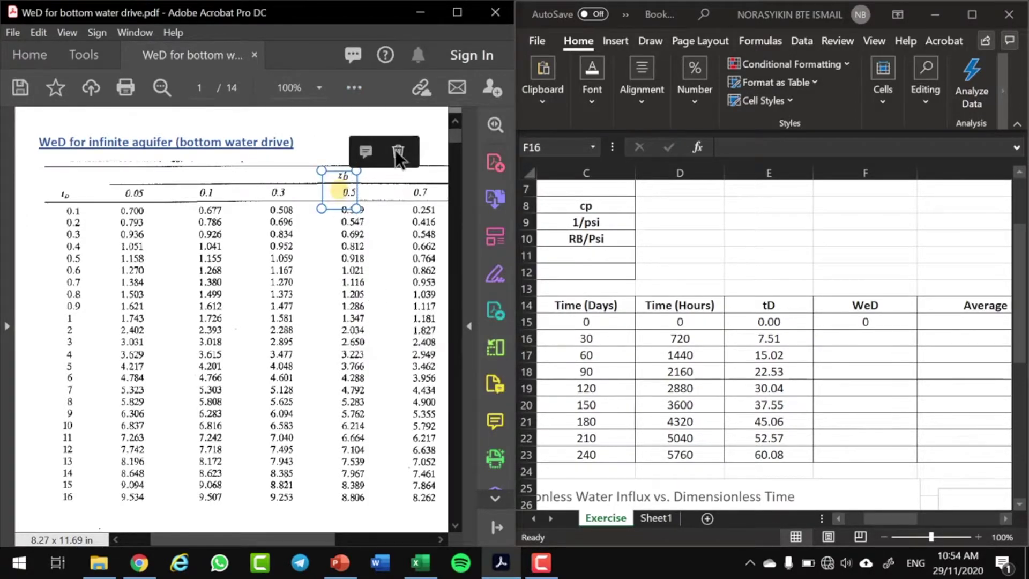
left_click(398, 152)
left_click_drag(341, 192, 370, 193)
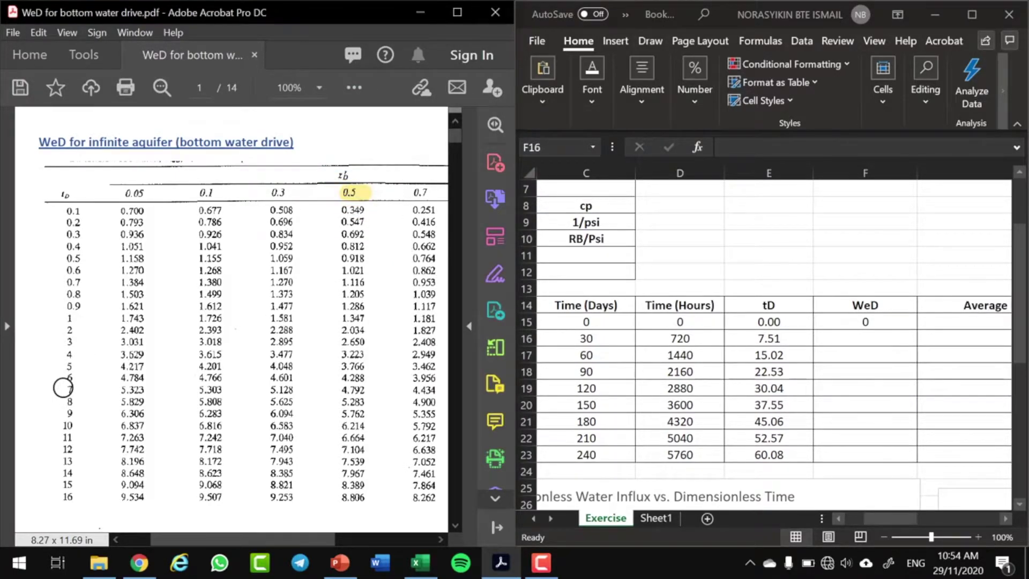
left_click(63, 387)
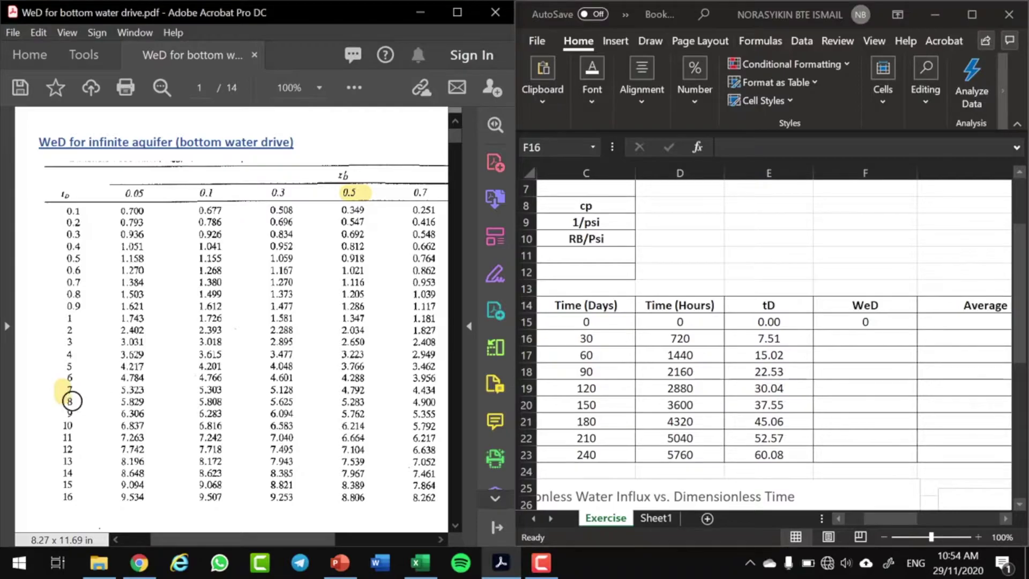
mouse_move(72, 400)
left_mouse_down()
mouse_move(70, 387)
mouse_move(70, 401)
left_mouse_up()
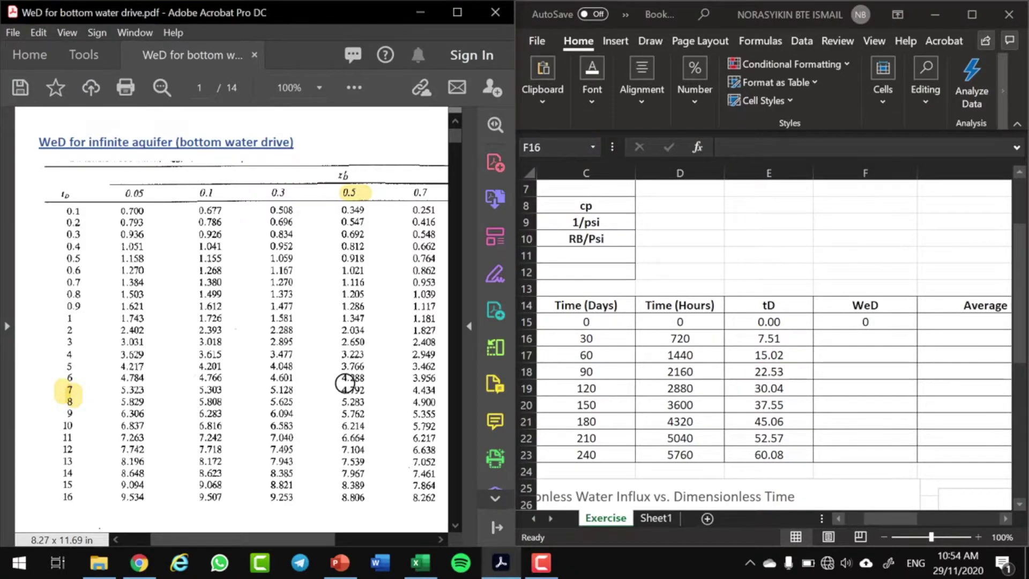
left_click_drag(345, 383, 344, 401)
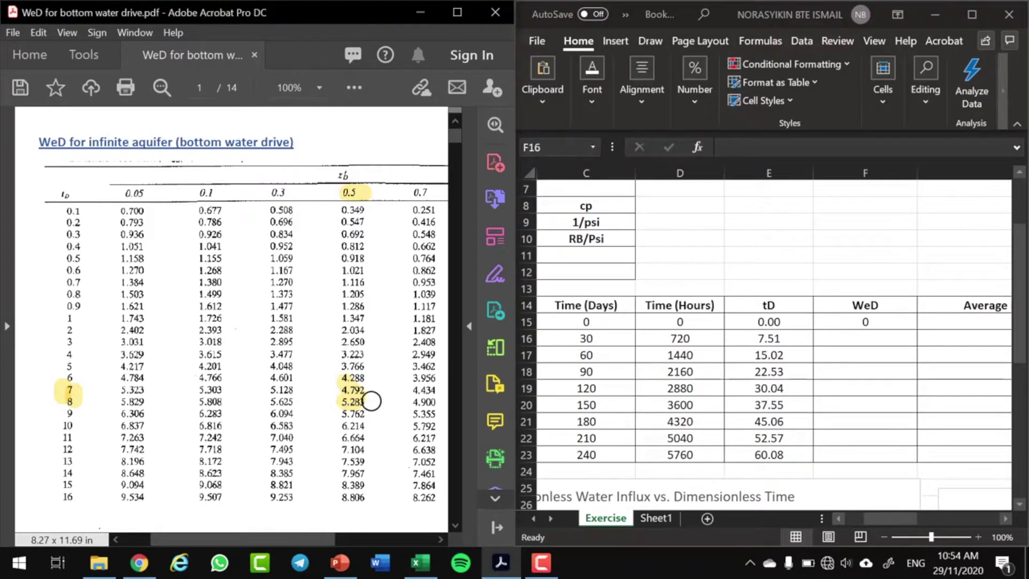
Replace the misplaced 0.5-column highlight with one covering only 4.792 and 5.283
left_click(349, 395)
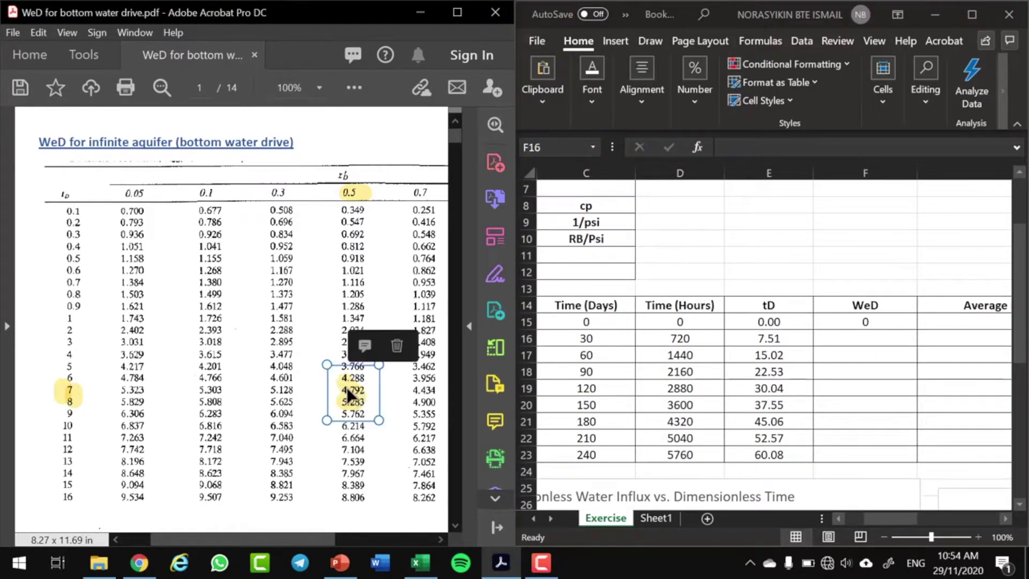
left_click(396, 346)
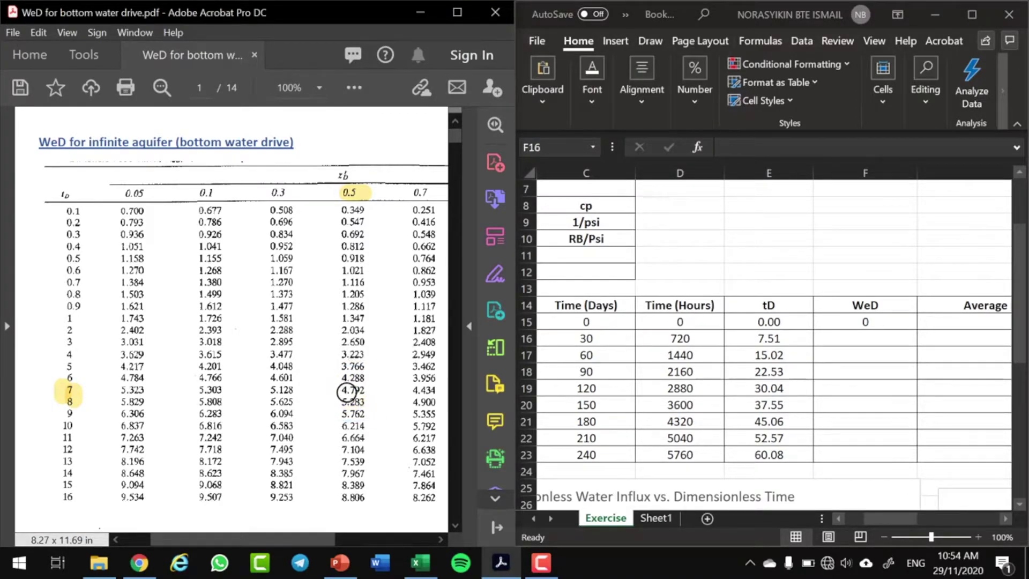
left_click_drag(351, 390, 354, 393)
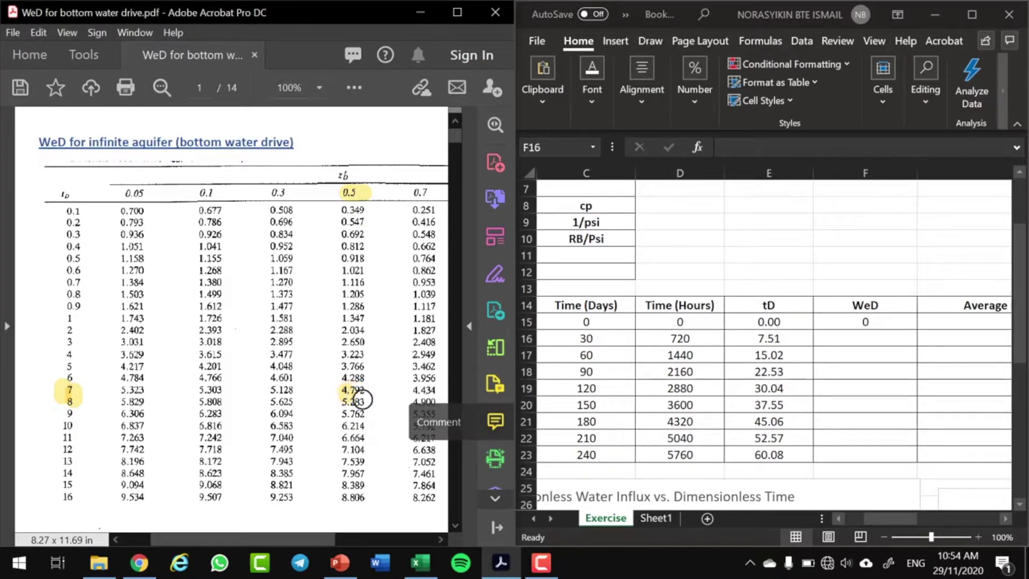
mouse_move(339, 398)
left_mouse_down()
mouse_move(370, 407)
mouse_move(346, 400)
mouse_move(346, 384)
mouse_move(354, 391)
left_mouse_up()
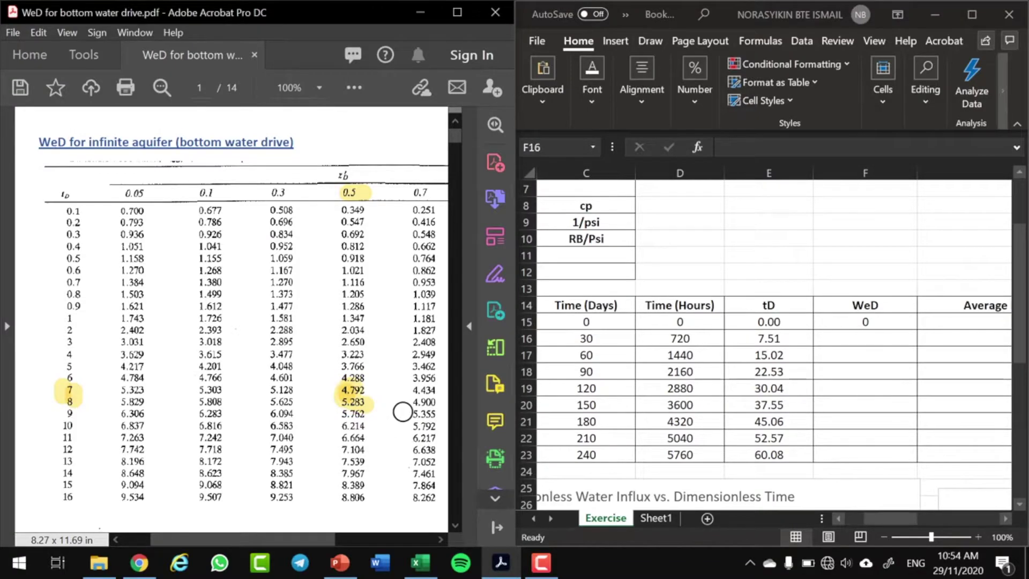
left_click(877, 339)
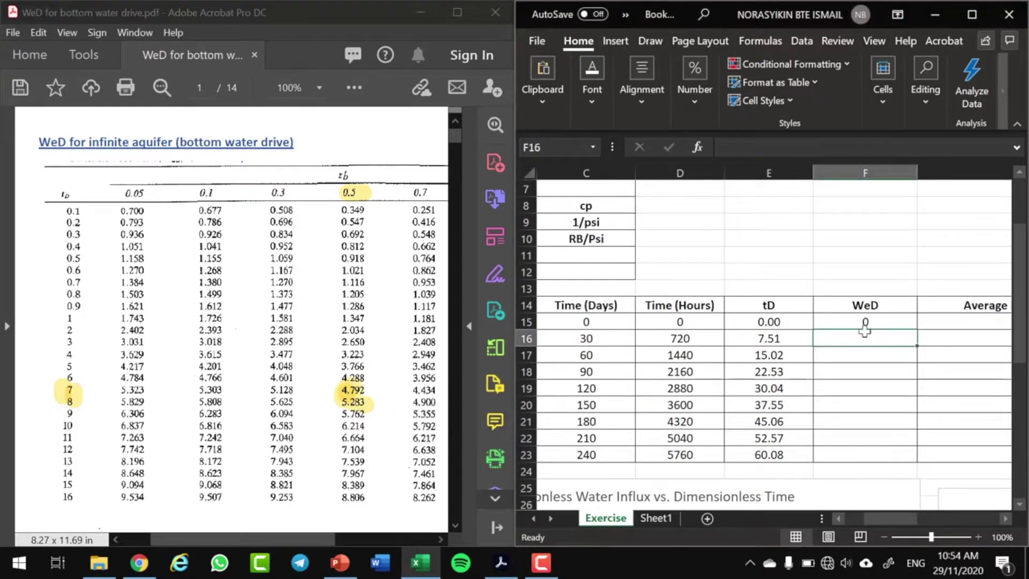
scroll(847, 317, "up", 2)
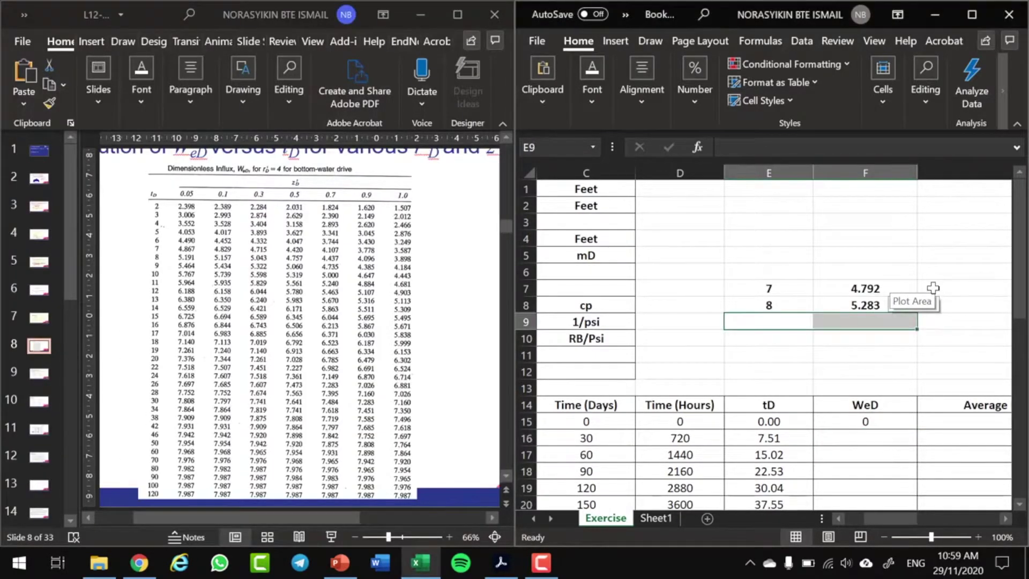
Enter the target tD 7.51 in cell E9
left_click(933, 289)
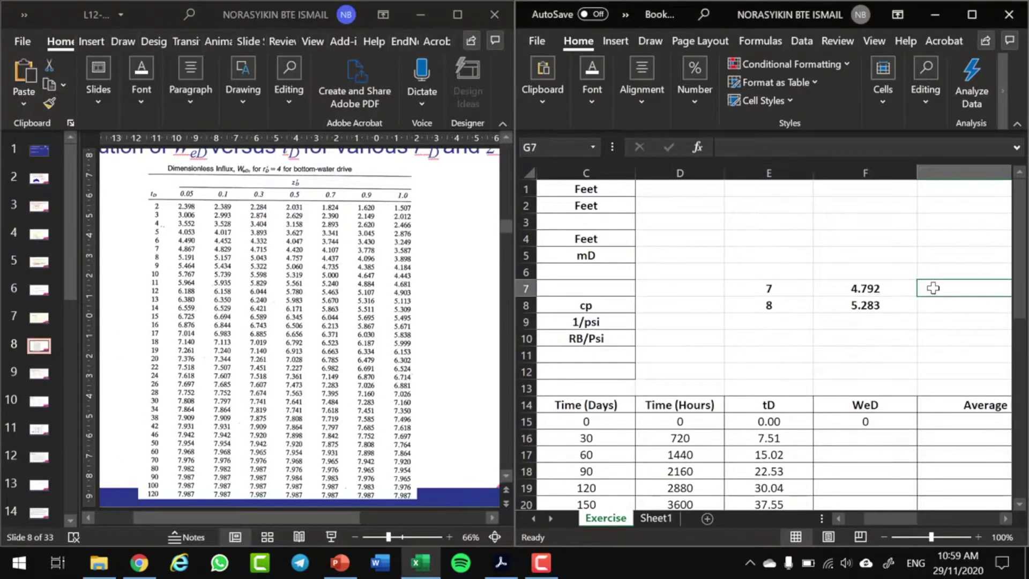
left_click(775, 324)
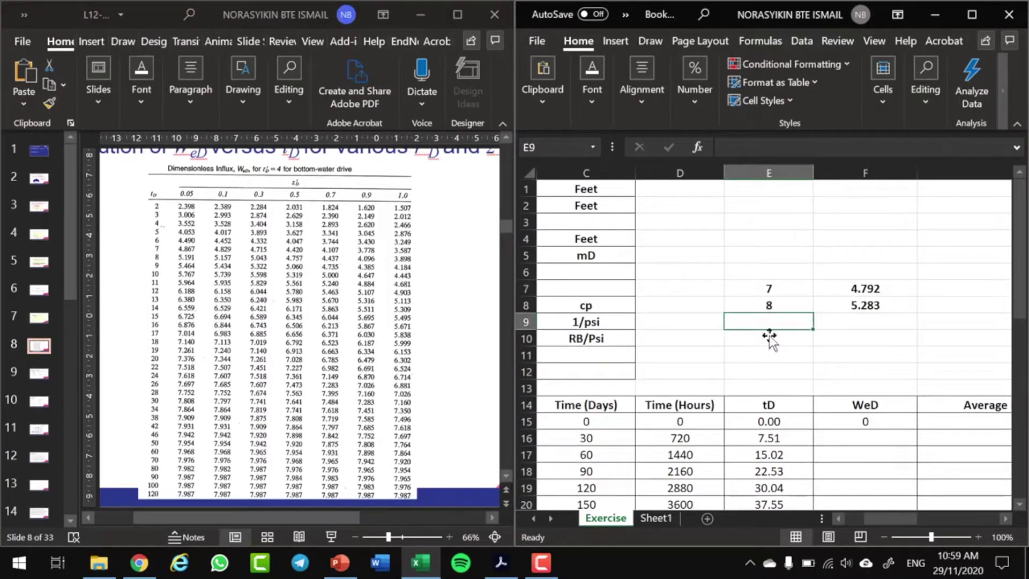
type("7.5")
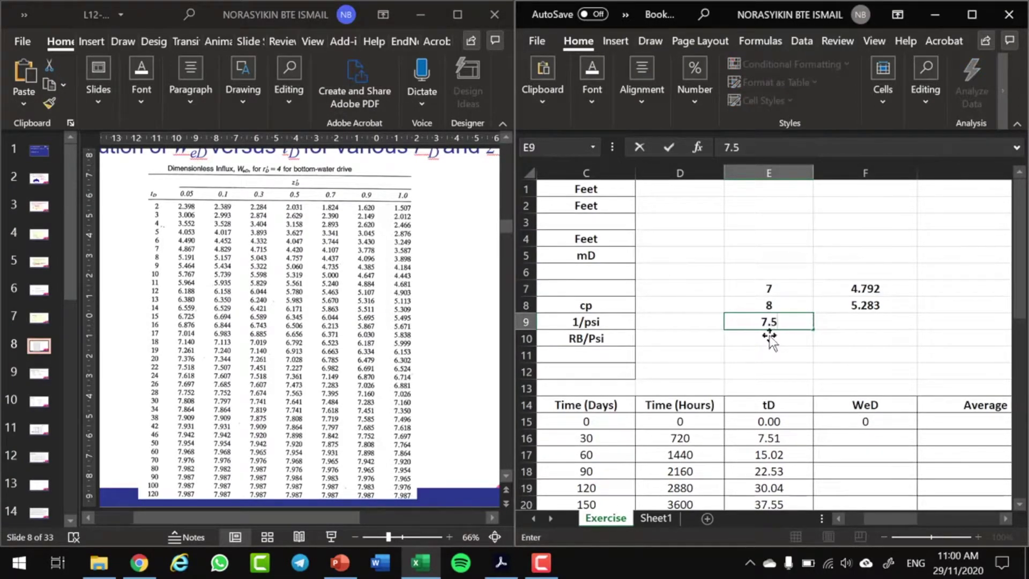
type("1")
key("Tab")
Begin a FORECAST.LINEAR formula in F9 referencing the tD values 7 and 8
type("=")
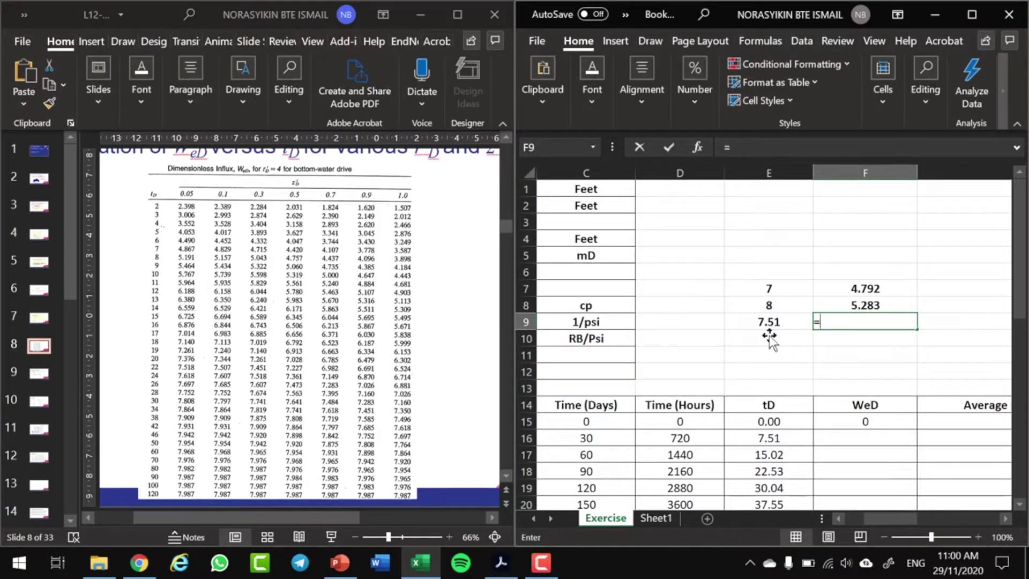
type("fore")
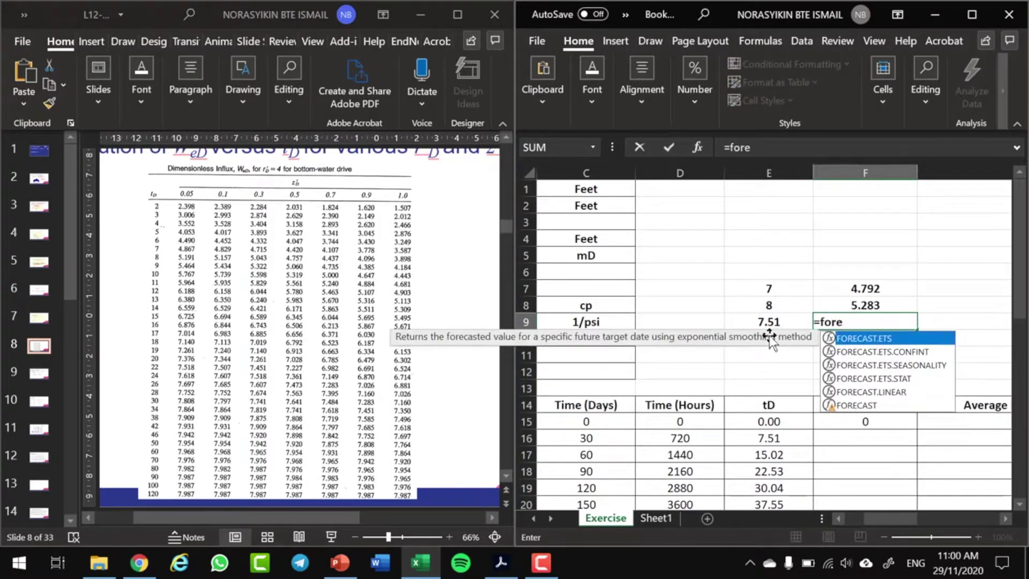
left_click(879, 396)
double_click(877, 390)
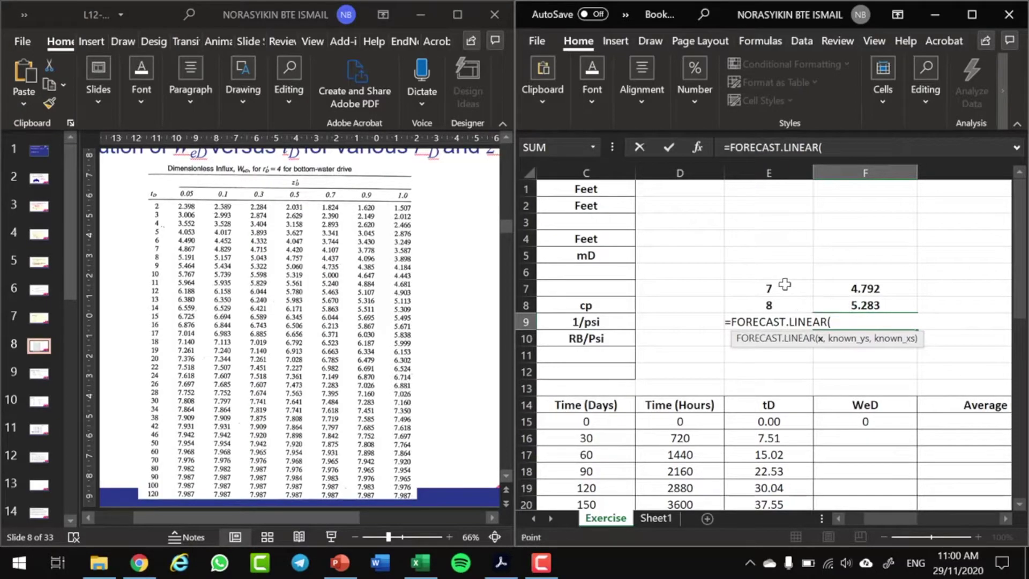
mouse_move(785, 286)
left_mouse_down()
mouse_move(785, 299)
mouse_move(794, 284)
left_mouse_up()
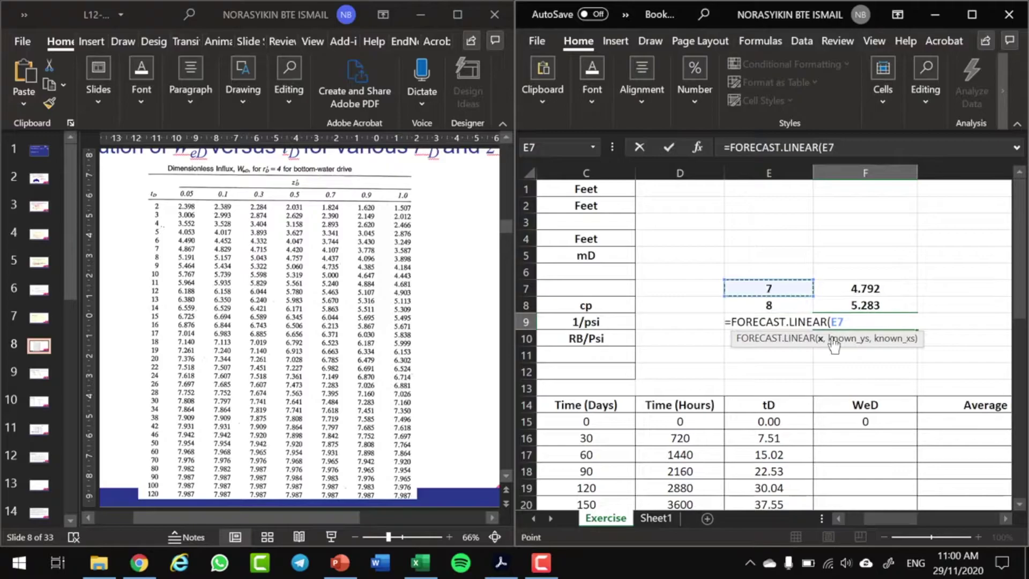
left_click(844, 153)
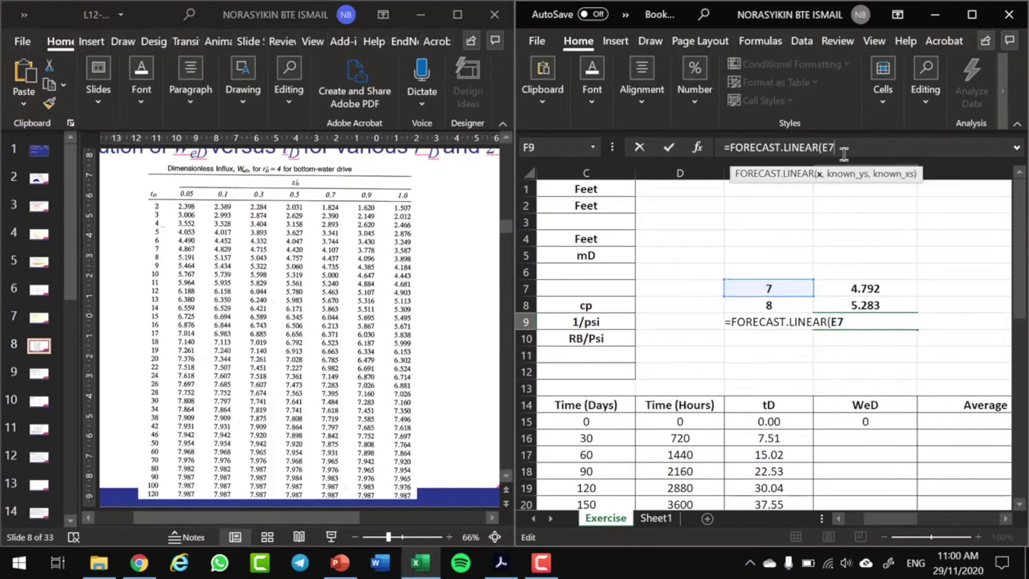
key("BackSpace")
key("BackSpace")
key("Left")
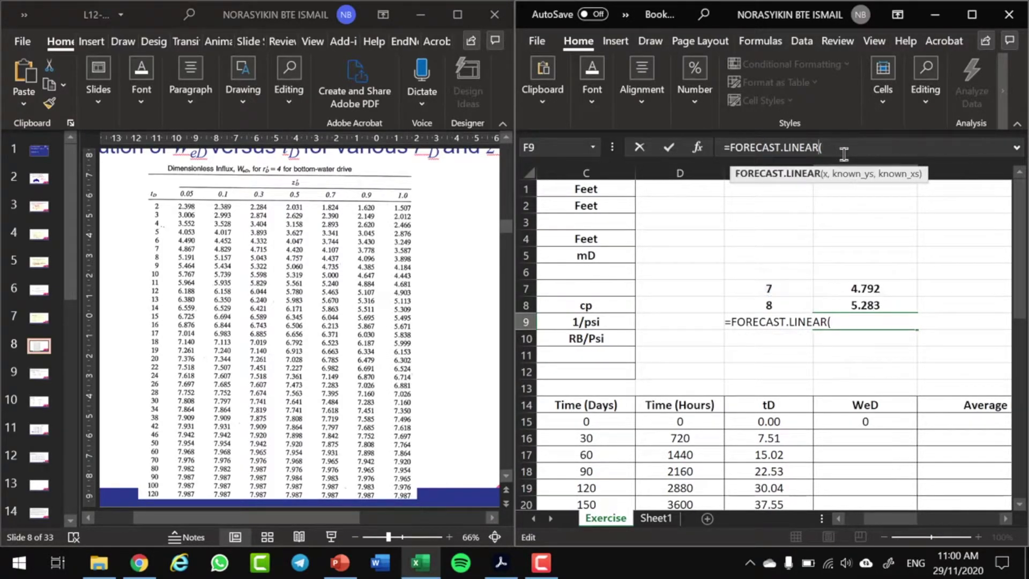
key("Right")
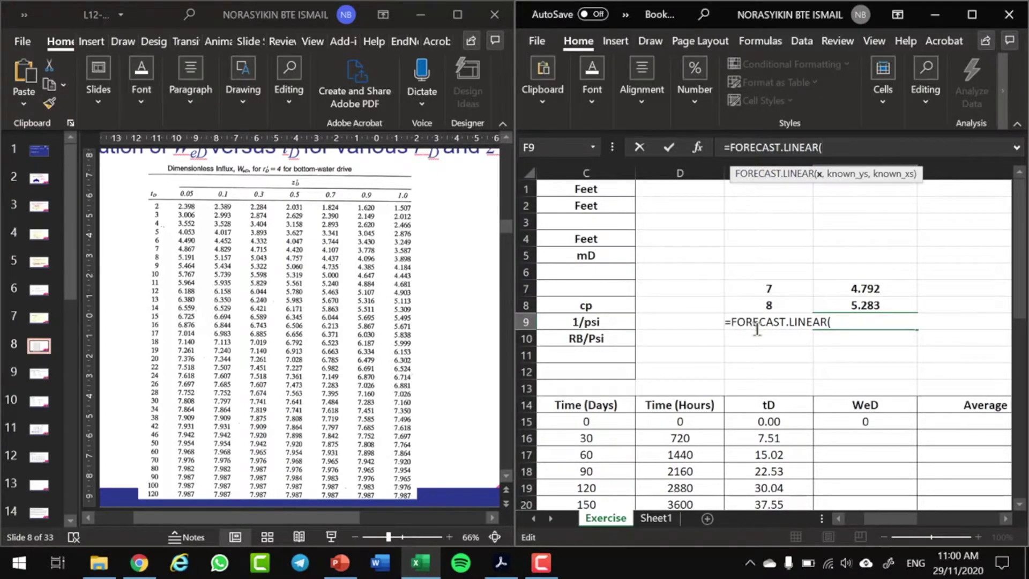
left_click(852, 320)
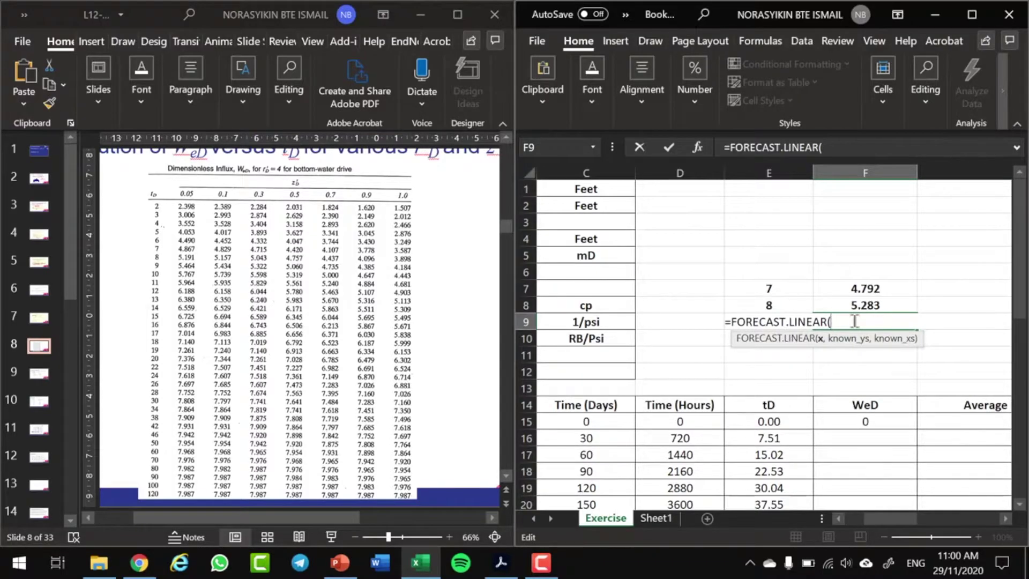
Complete F9 as =FORECAST.LINEAR(E9,F7:F8,E7:E8), giving WeD 5.04241
left_click(777, 173)
type("e9")
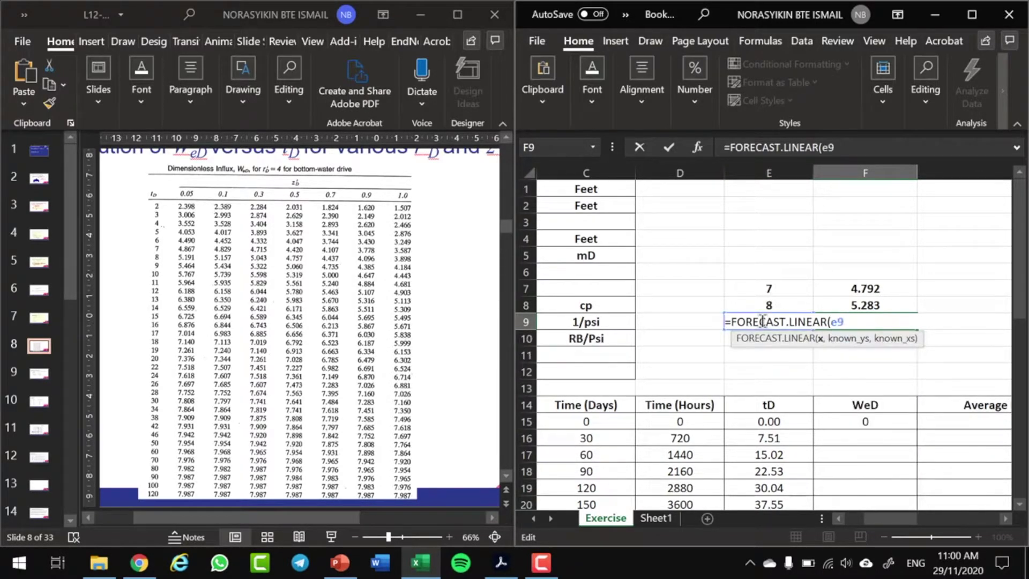
type(",")
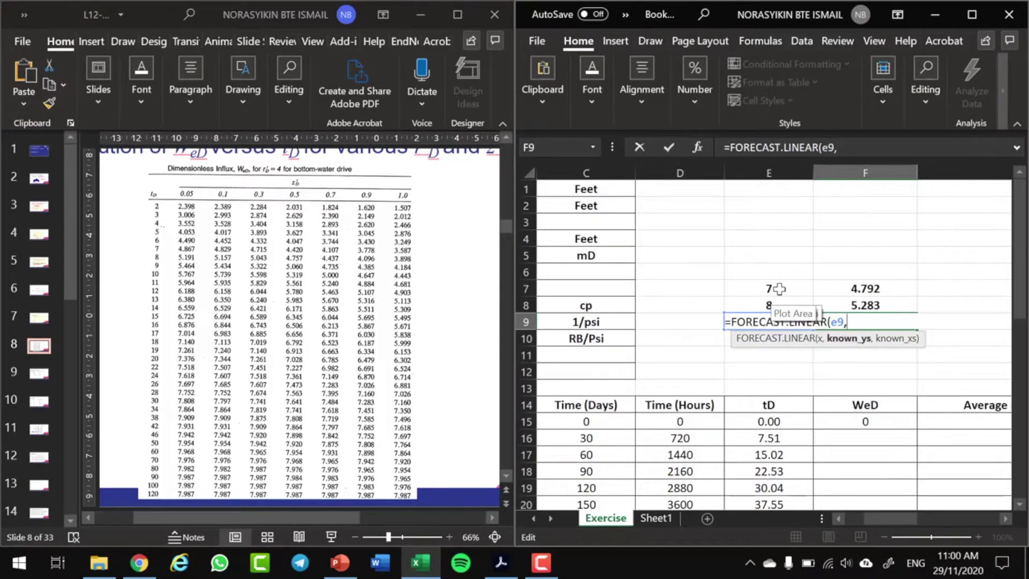
mouse_move(779, 288)
left_mouse_down()
mouse_move(783, 301)
mouse_move(784, 290)
left_mouse_up()
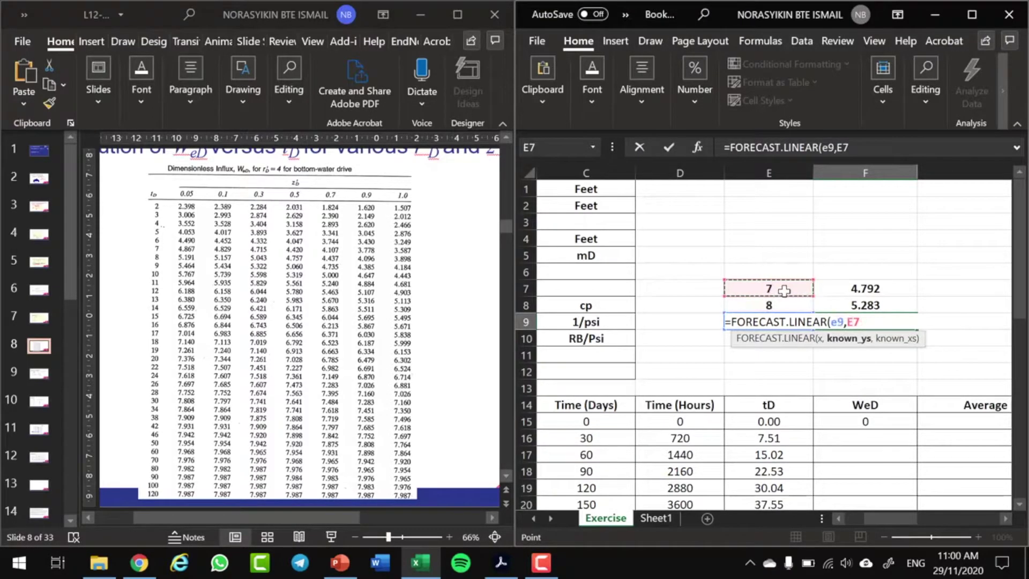
type(")")
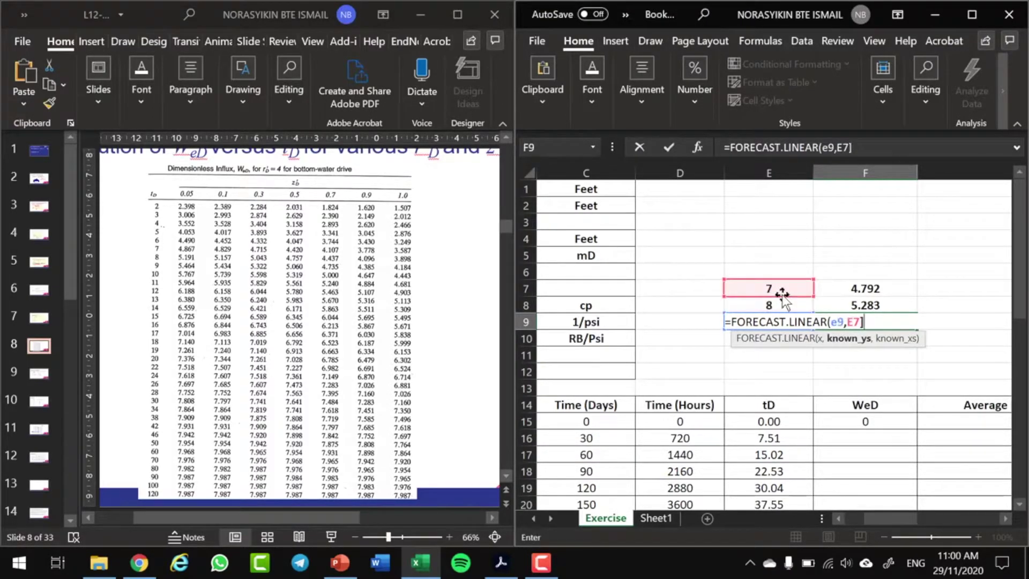
key("BackSpace")
key("BackSpace")
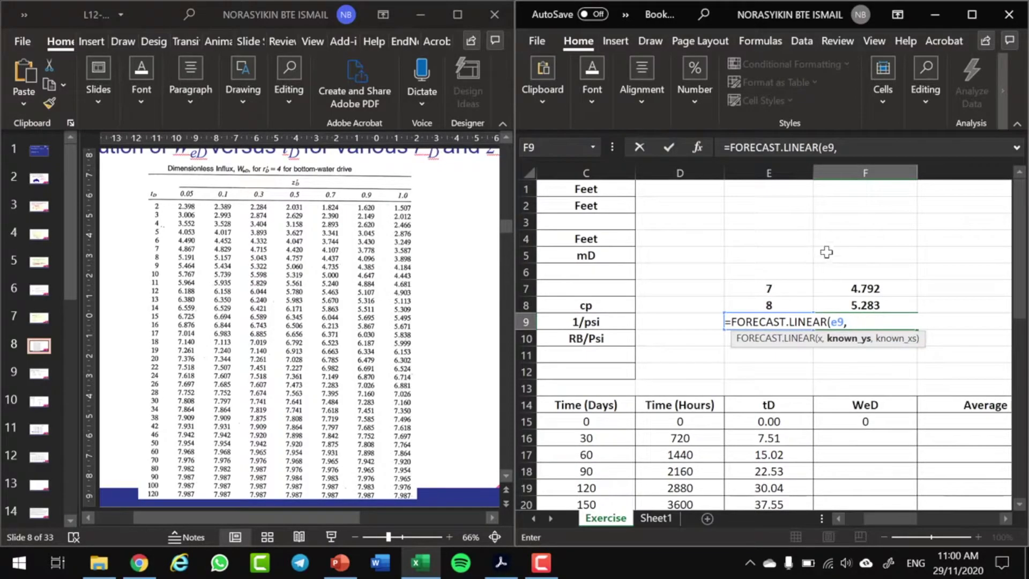
left_click_drag(867, 285, 867, 305)
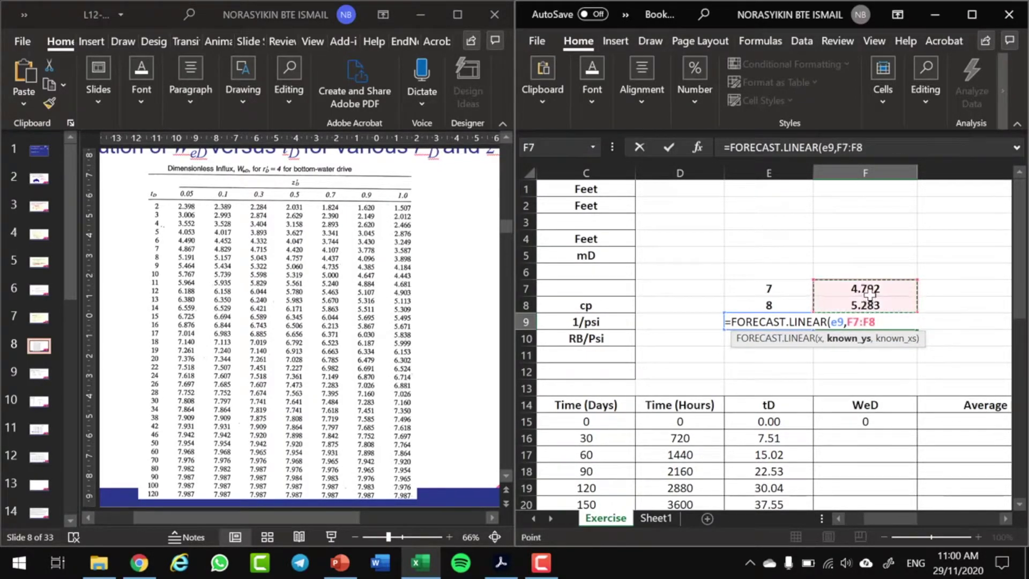
type(",")
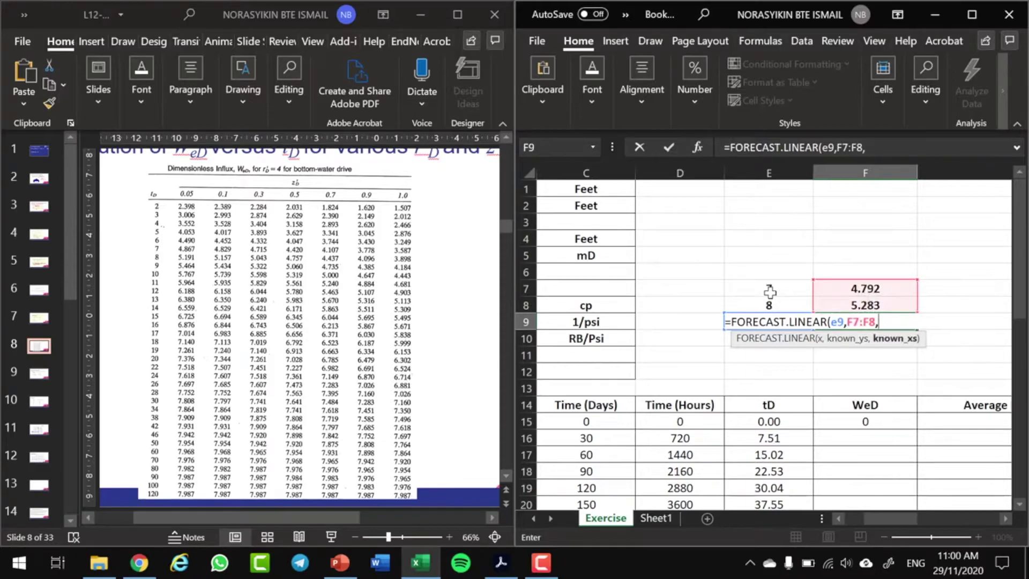
left_click_drag(770, 288, 776, 306)
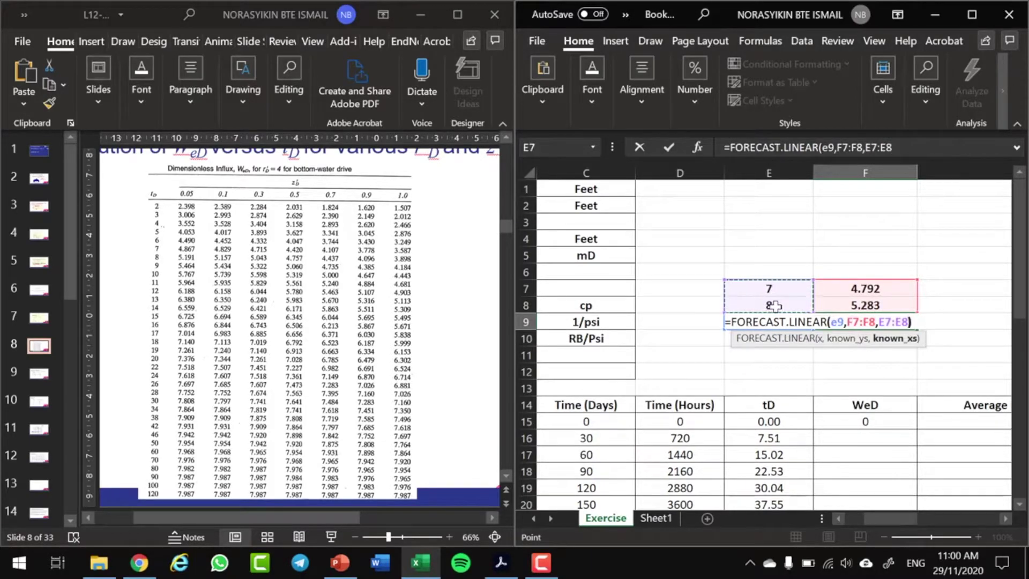
key("Return")
left_click(868, 321)
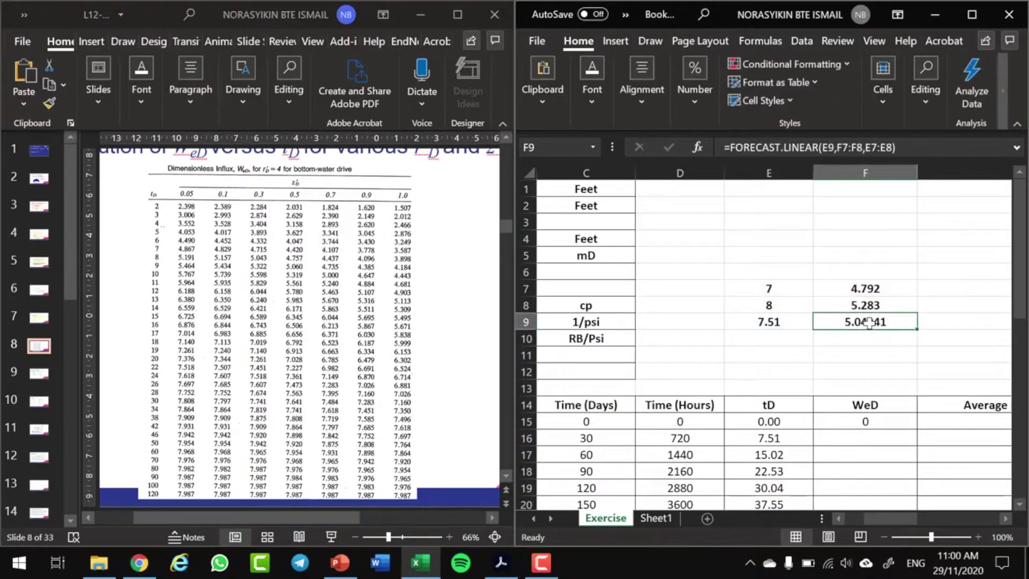
Enter 5.04 as the WeD for the 30-day row (tD 7.51)
left_click(846, 439)
type("5.")
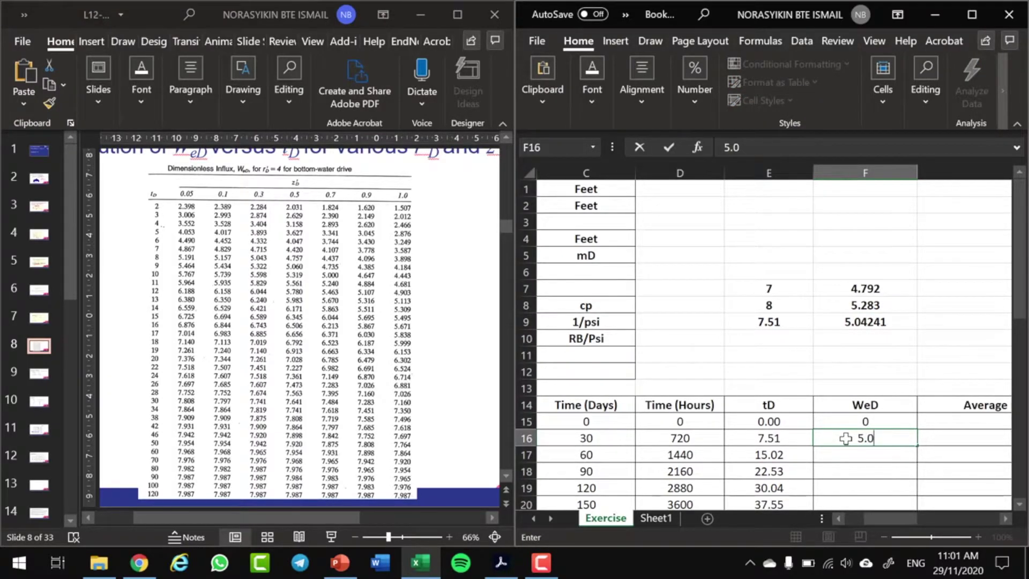
type("04")
left_click(841, 455)
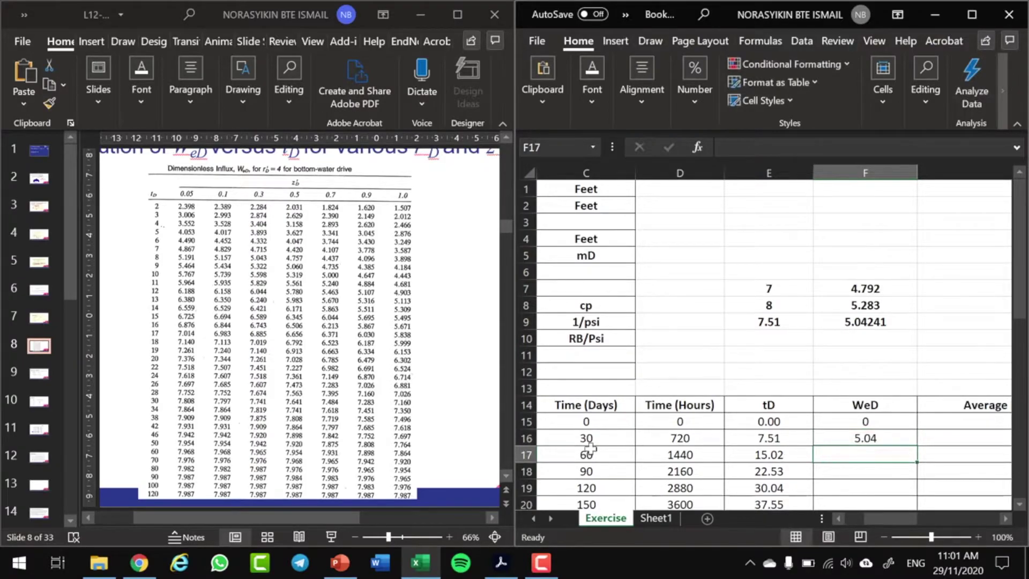
Highlight tD 15 and 8.389 in the PDF table, then enter 8.389 in F17
left_click(501, 563)
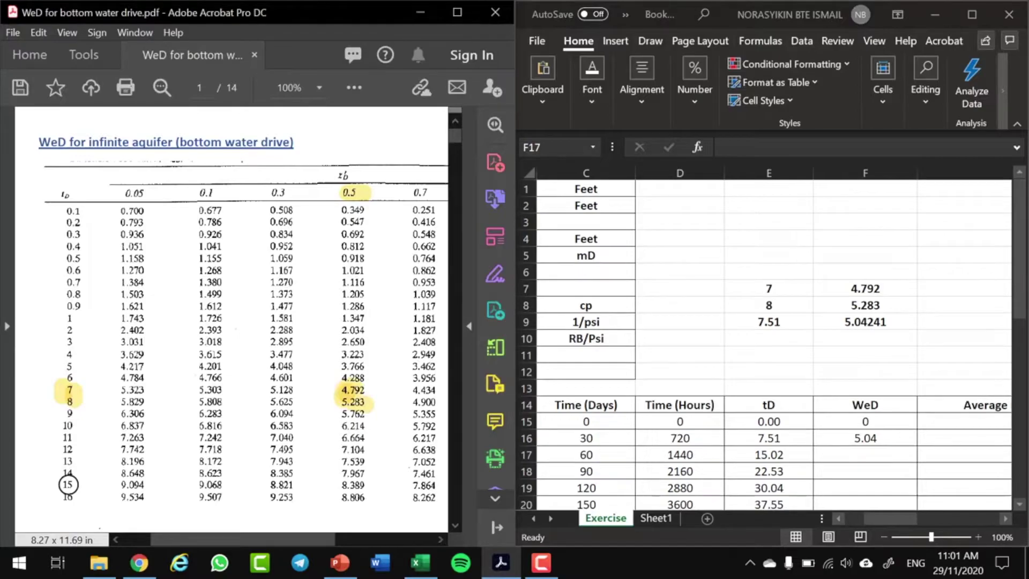
left_click(68, 484)
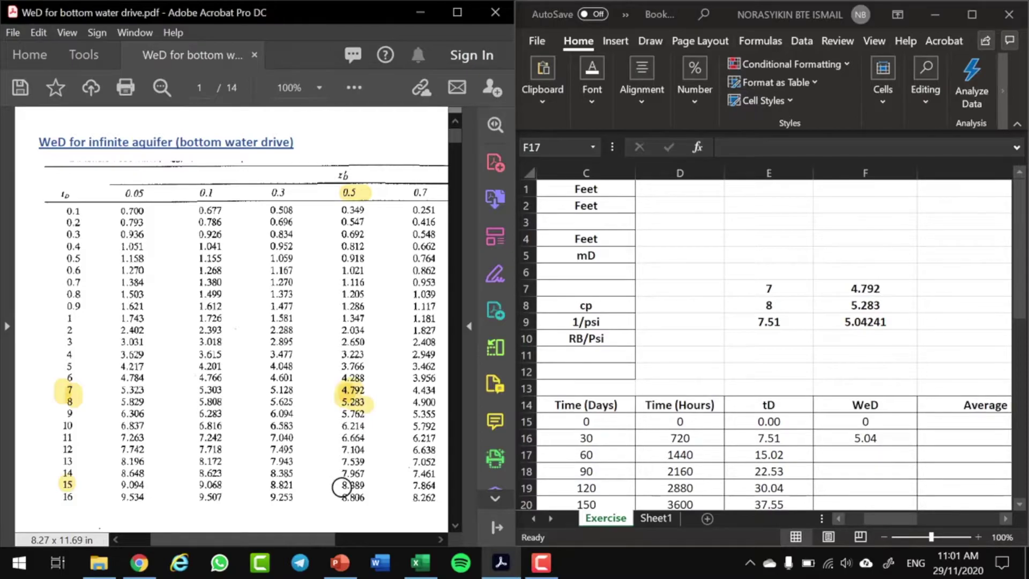
left_click_drag(342, 488, 365, 486)
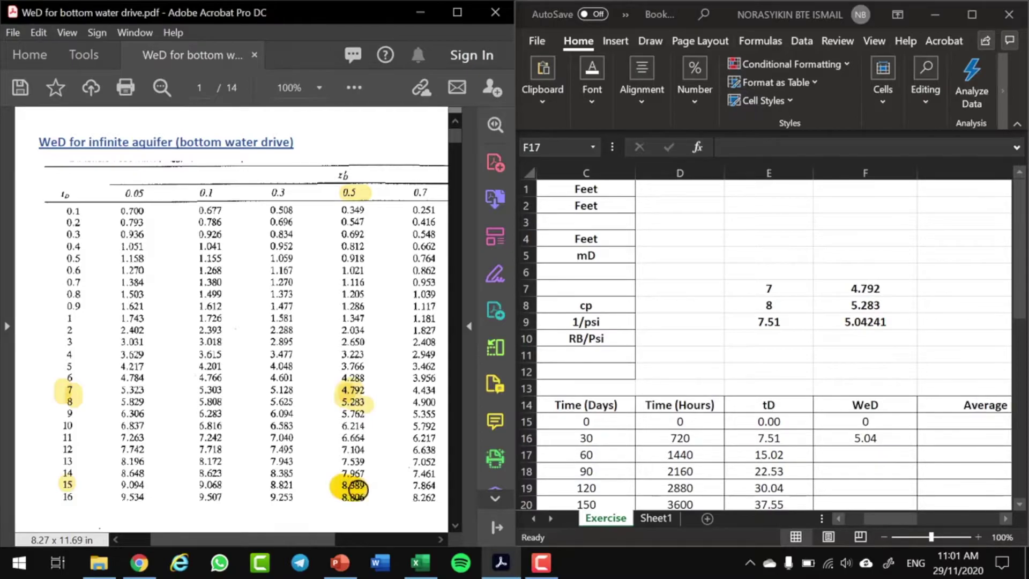
left_click(857, 455)
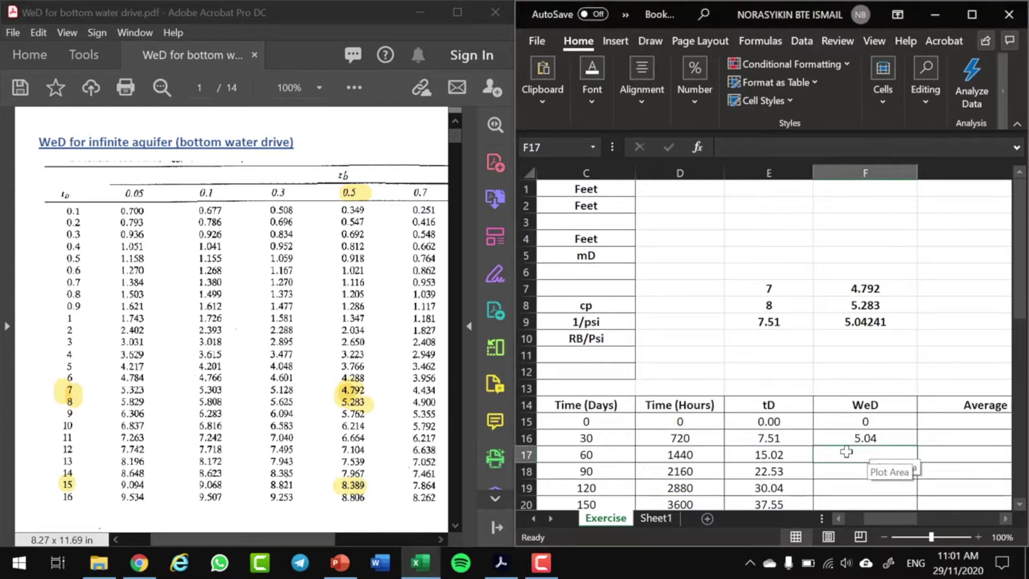
type("8.389")
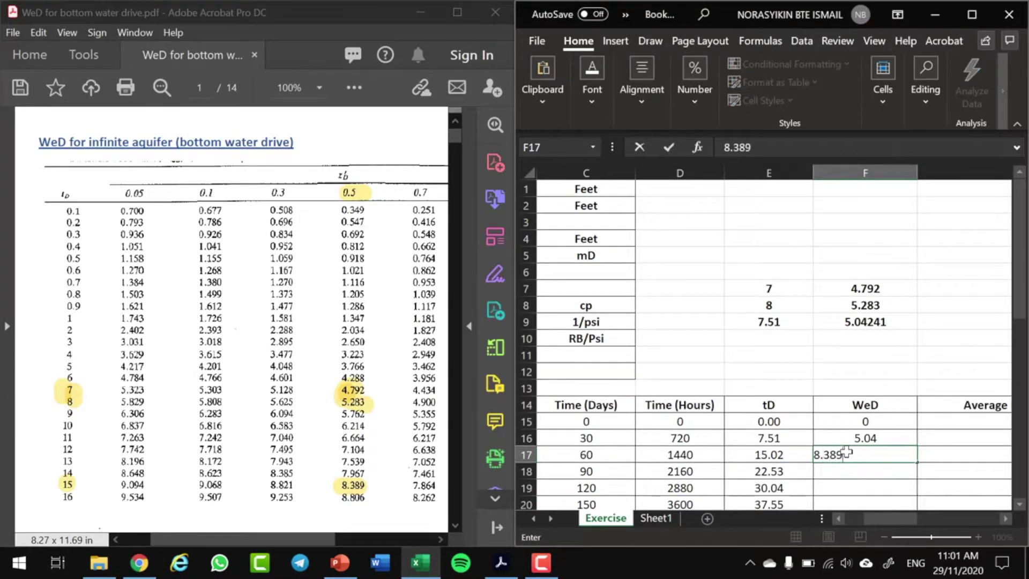
key("Return")
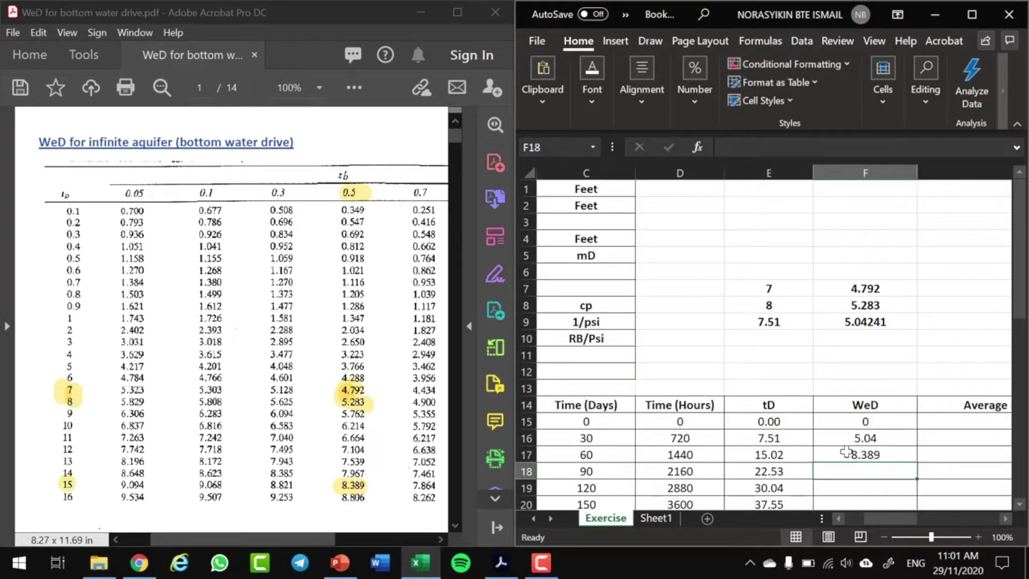
scroll(122, 383, "down", 2)
Highlight tD 22 and 23 with WeD 10.826 and 11.219 in the PDF table
scroll(121, 384, "down", 6)
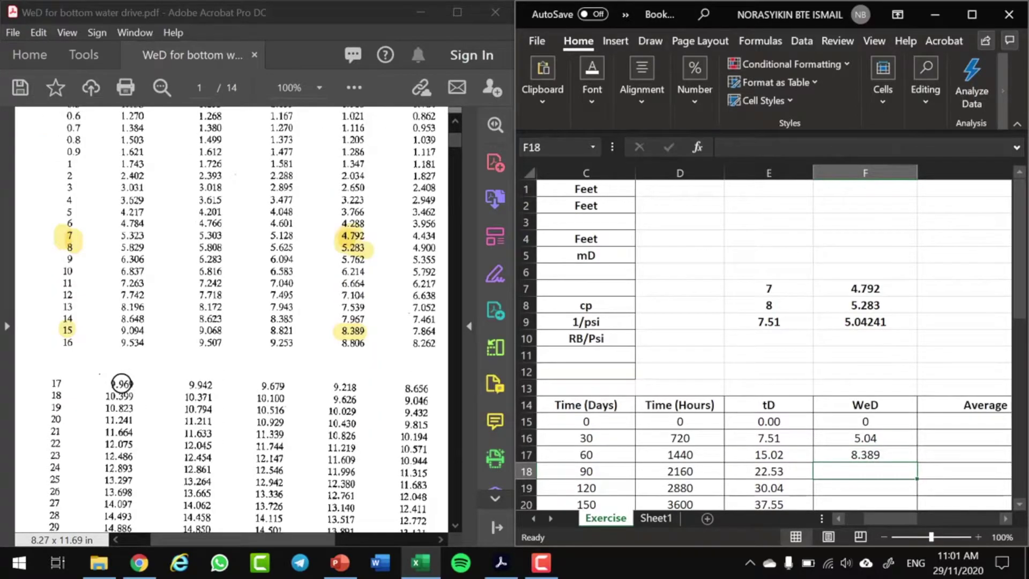
left_click(53, 394)
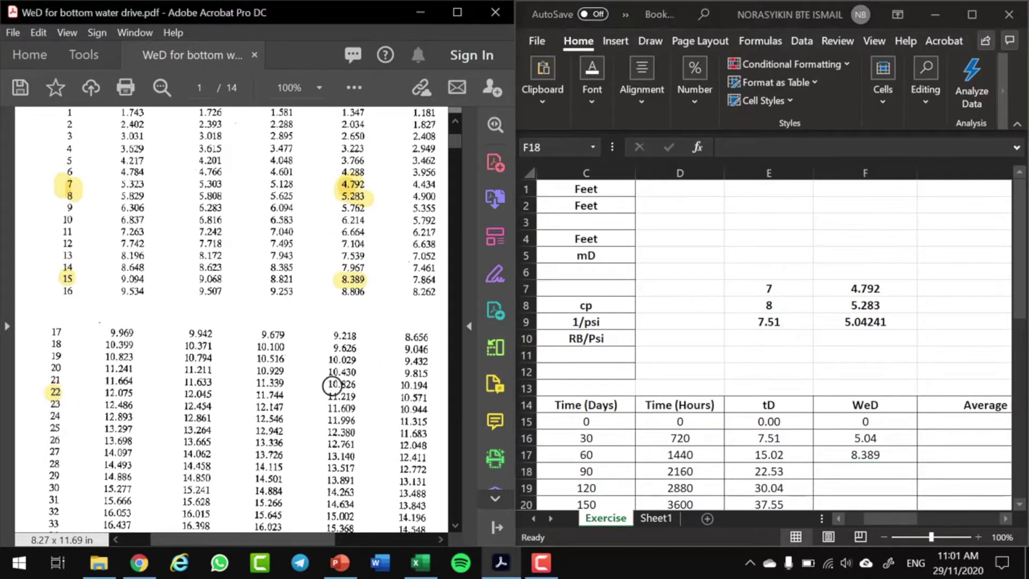
left_click(333, 384)
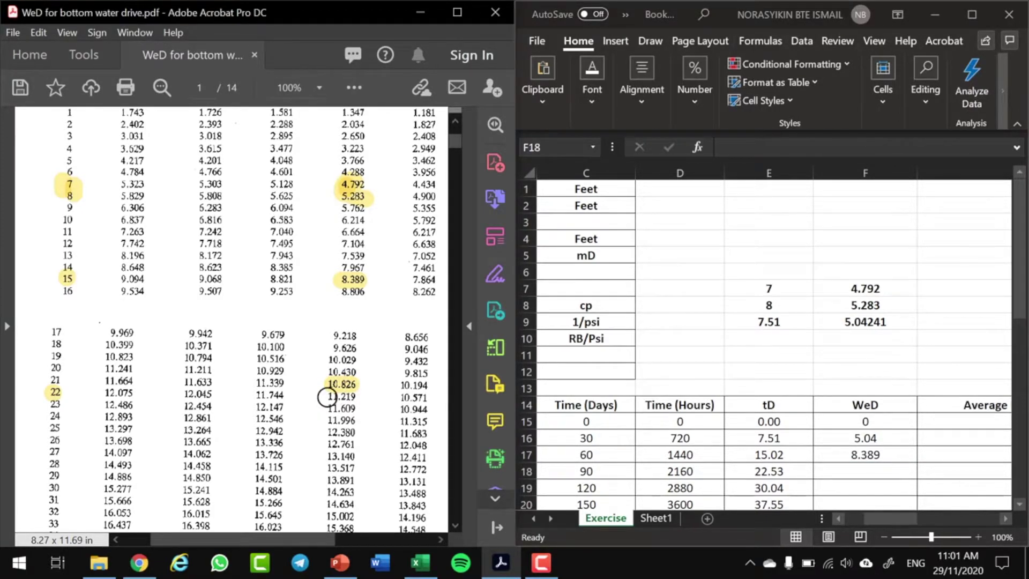
left_click_drag(326, 397, 352, 397)
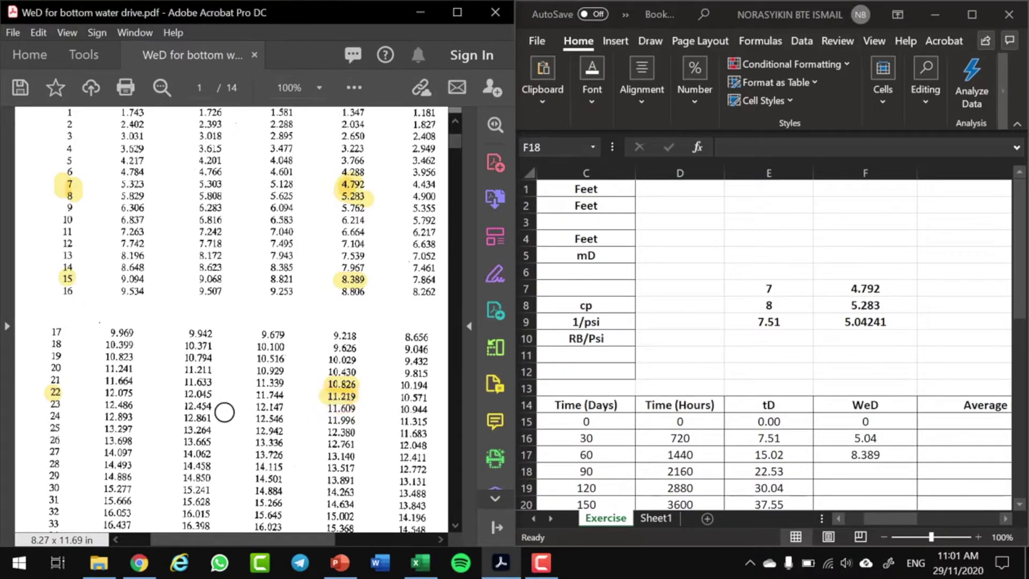
left_click(54, 405)
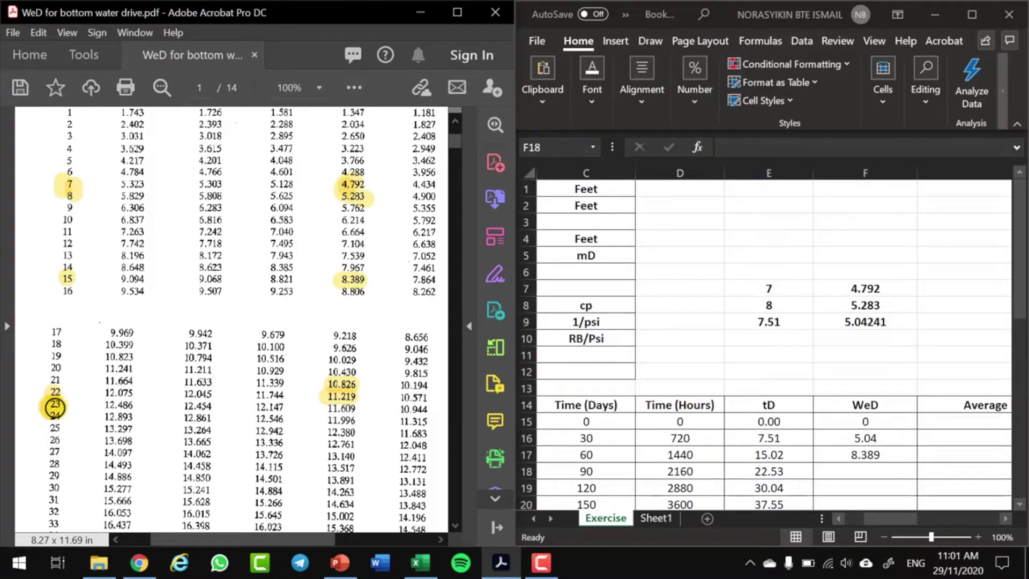
Enter tD bounds 22 and 23 and target tD 22.53 in E7:E9
left_click(771, 289)
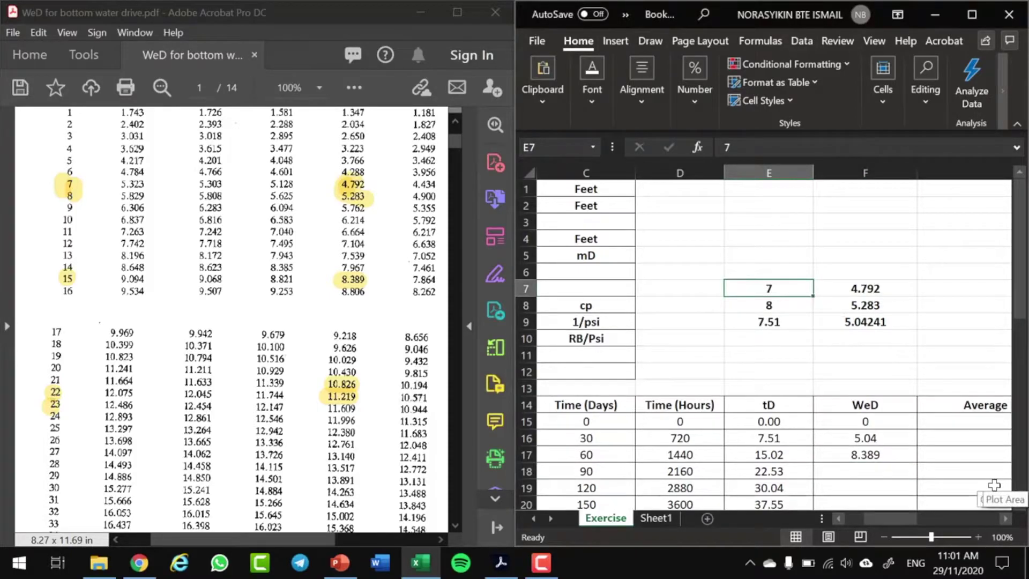
type("22")
key("Return")
type("23")
key("Return")
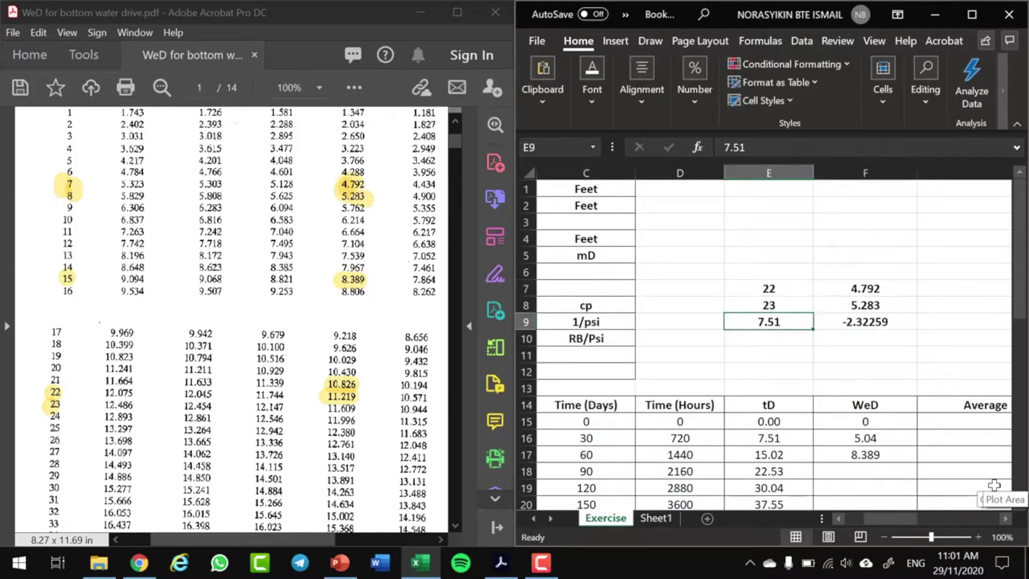
type("2")
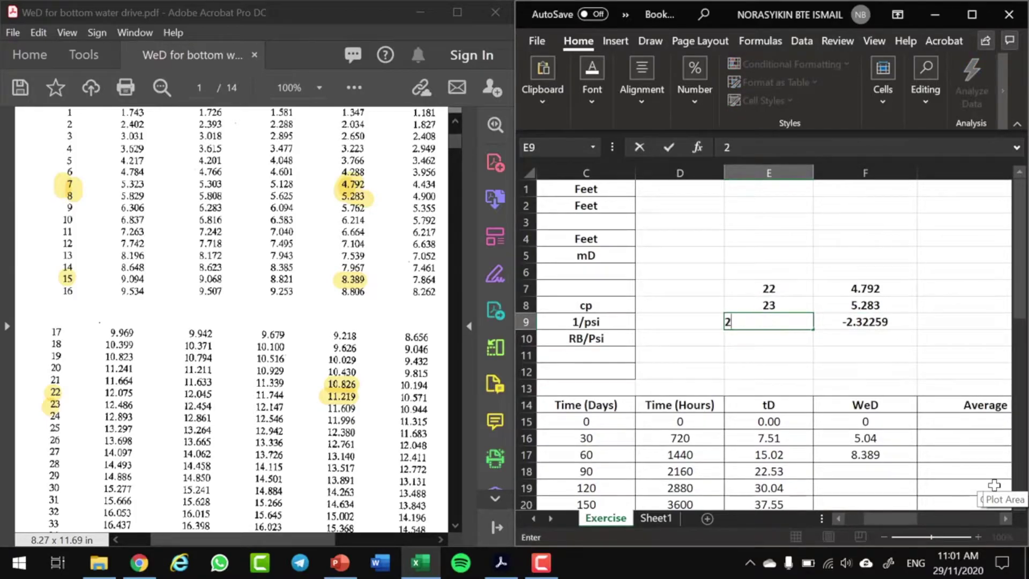
type("2.53")
key("Return")
Enter WeD bounds 10.826 and 11.219 in F7:F8, giving interpolated WeD 11.03429
key("Up")
key("Right")
key("Up")
key("Up")
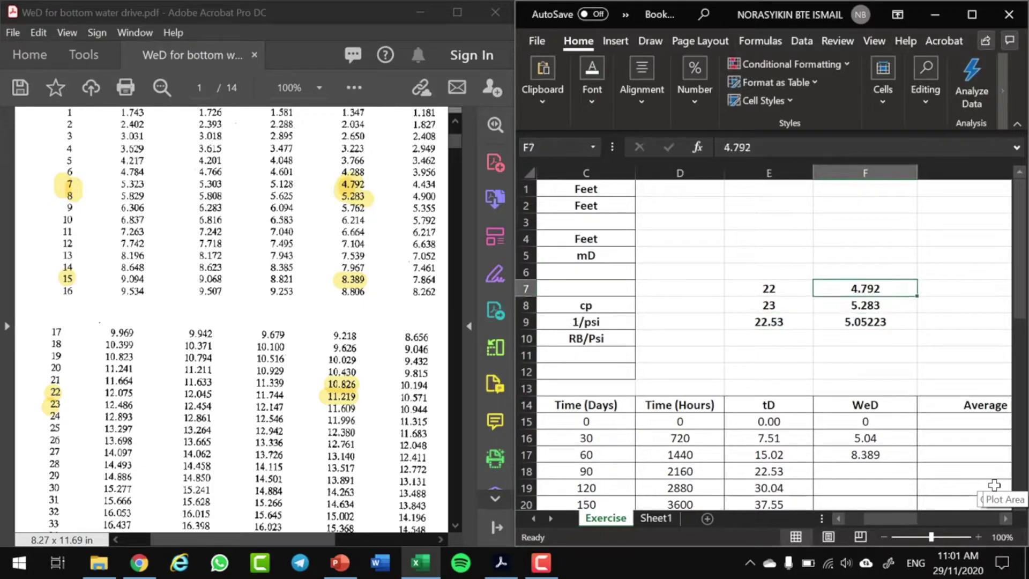
type("10")
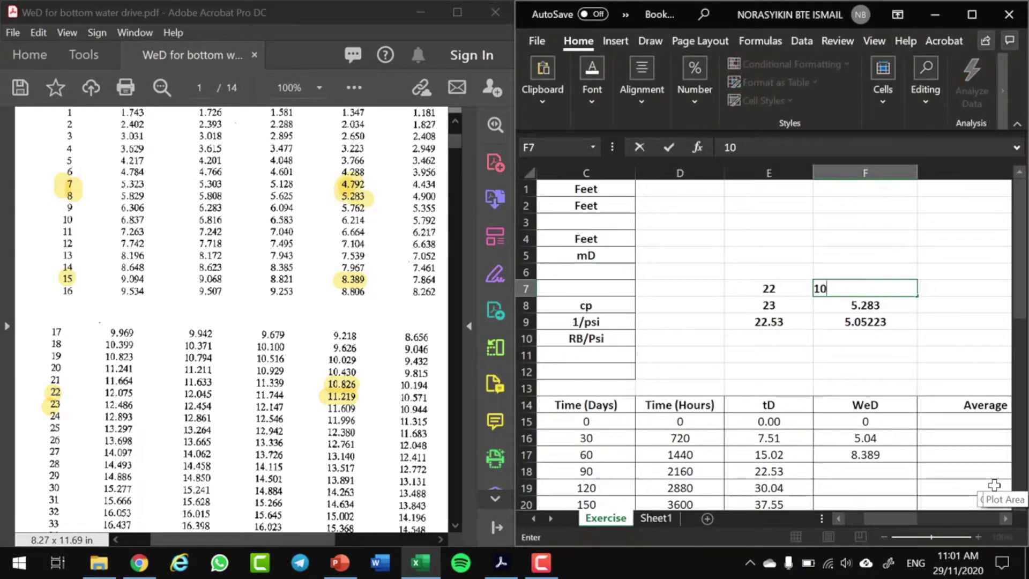
type(".826")
key("Return")
type("11.219")
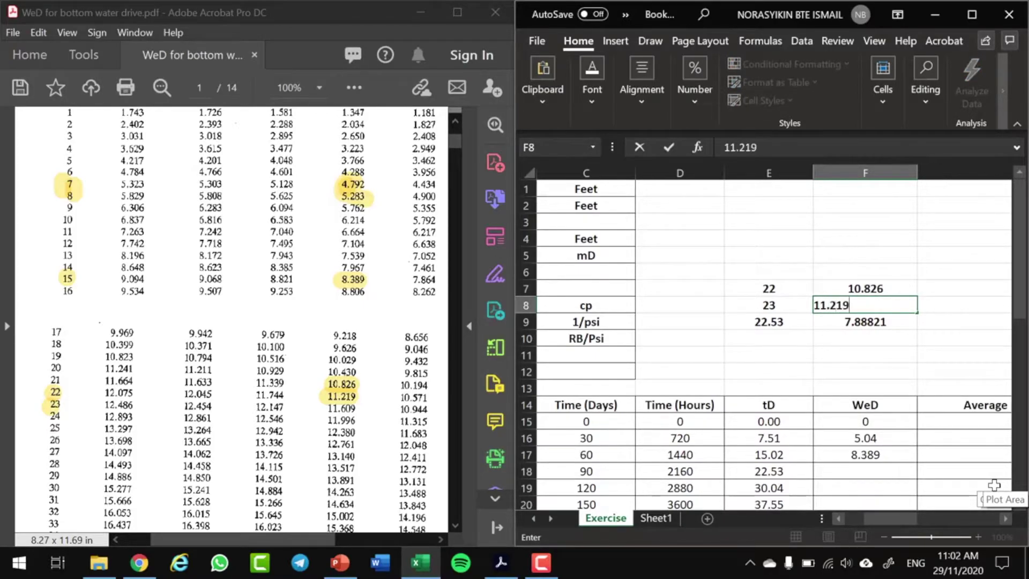
key("Return")
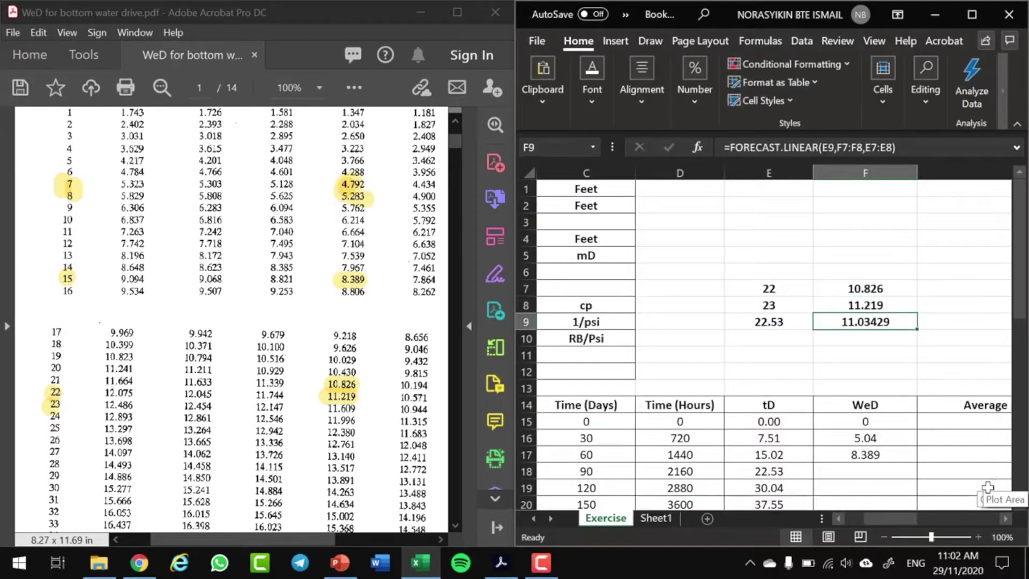
left_click(853, 474)
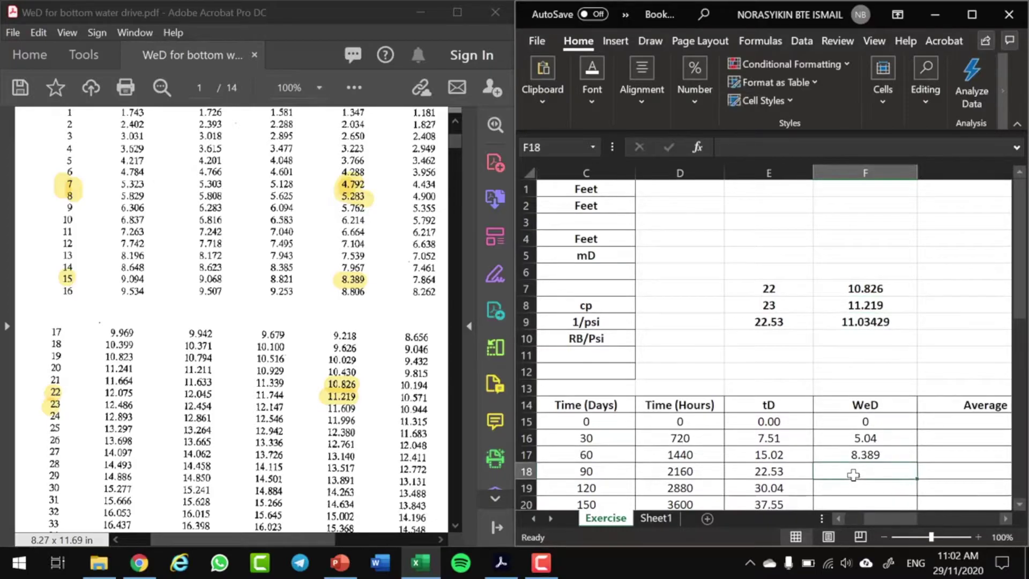
Enter 11.03 as the WeD for the 90-day row (tD 22.53)
type("11.03")
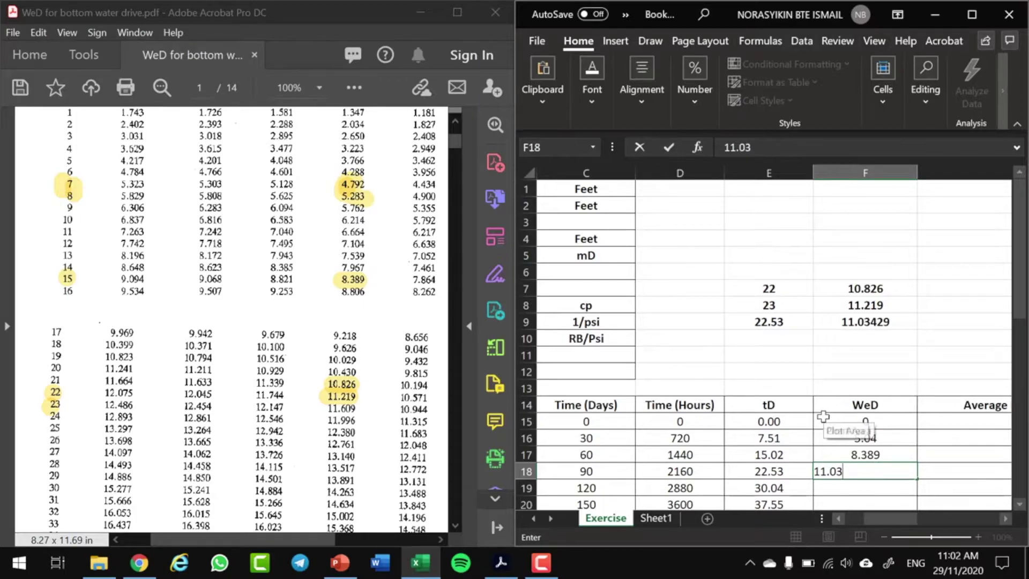
key("Return")
scroll(820, 411, "down", 2)
scroll(820, 411, "down", 2)
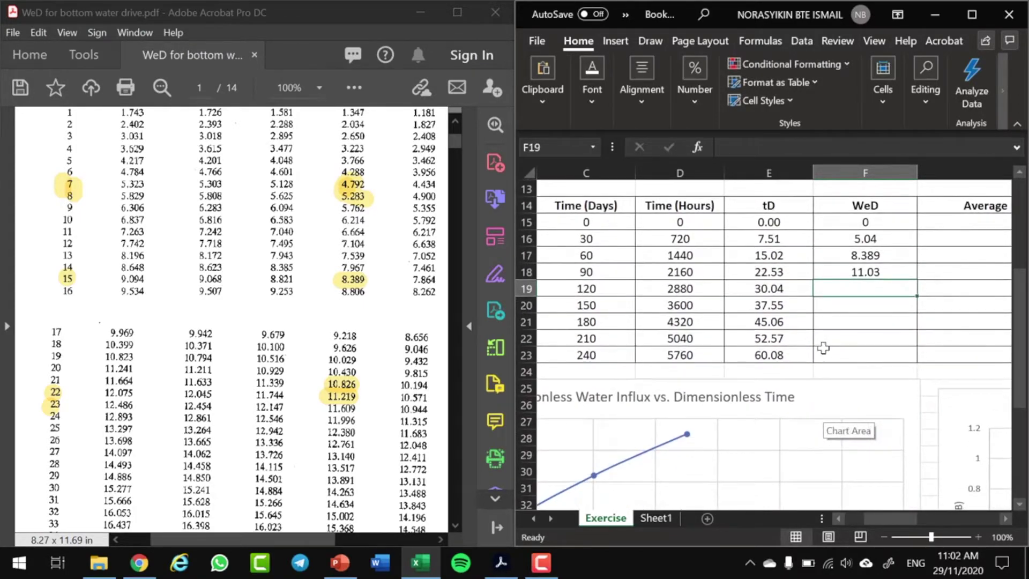
scroll(822, 347, "up", 2)
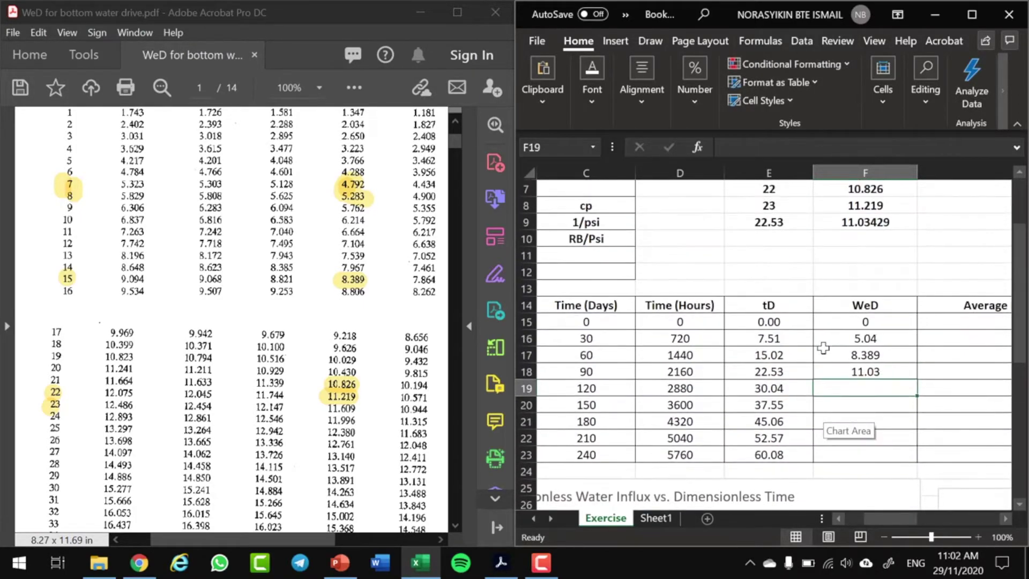
Highlight 14.263 at tD 30 in the PDF and enter it in F19
left_click(52, 489)
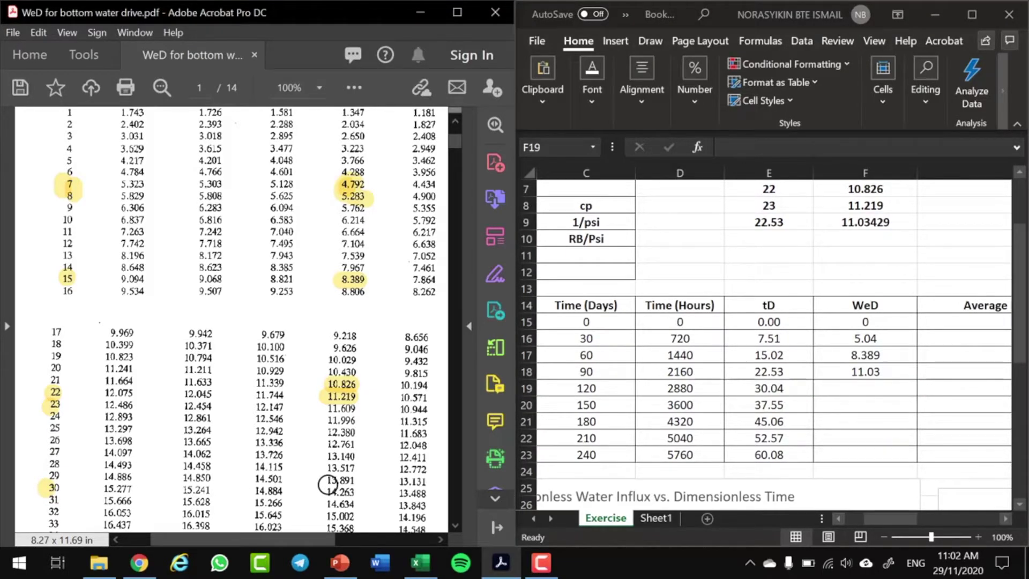
left_click_drag(327, 492, 355, 493)
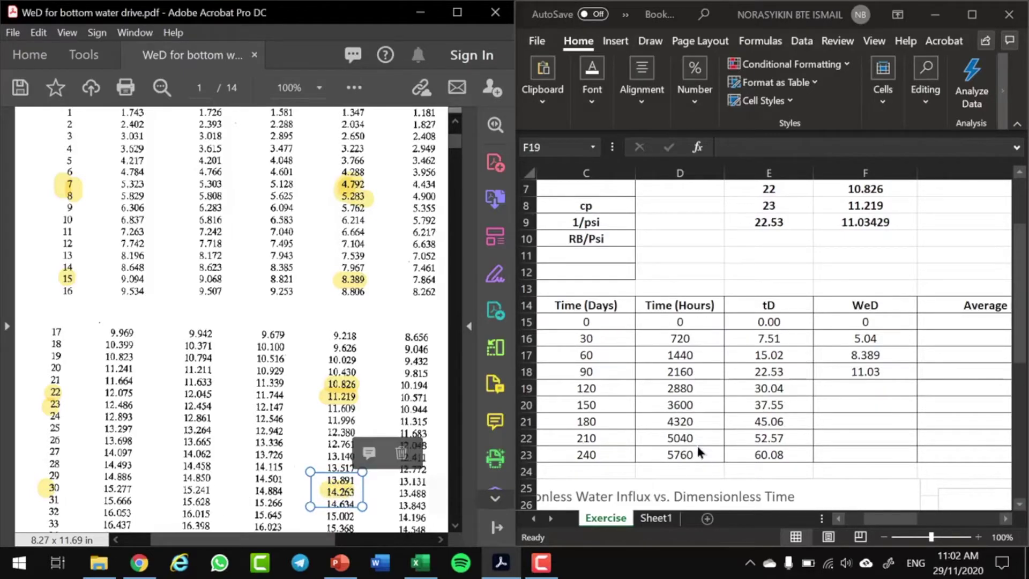
left_click(862, 389)
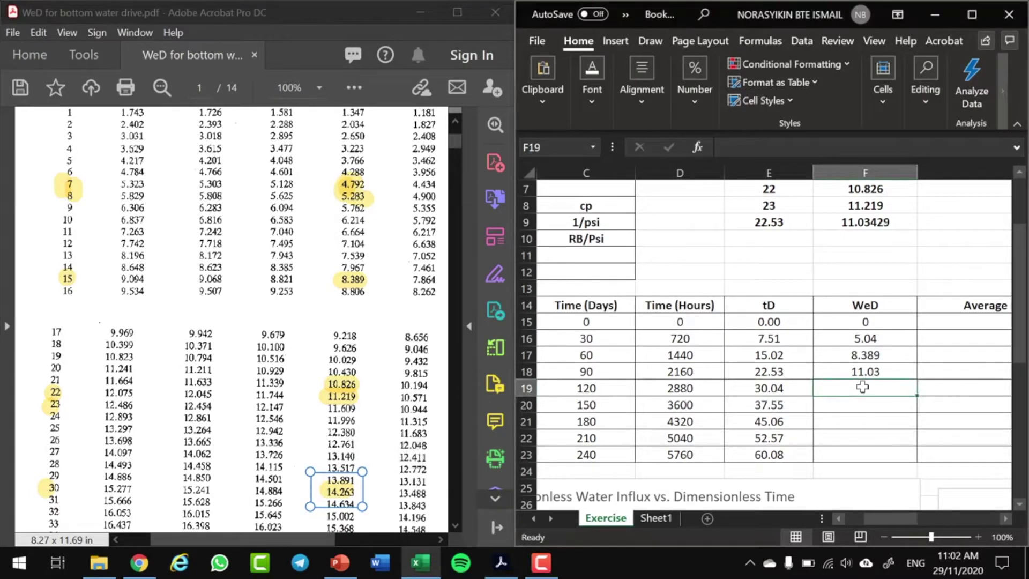
type("1")
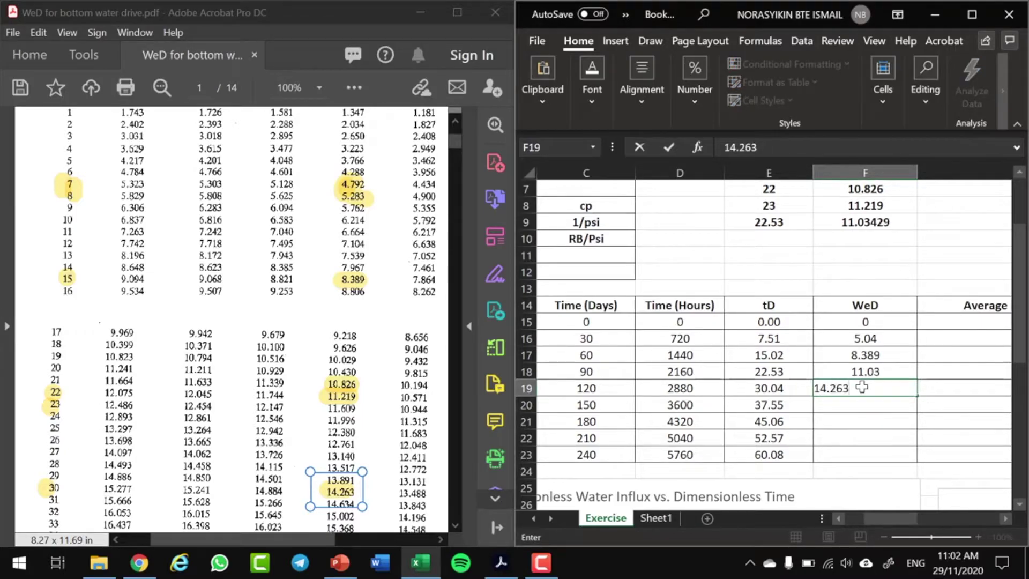
type("4.263")
key("Return")
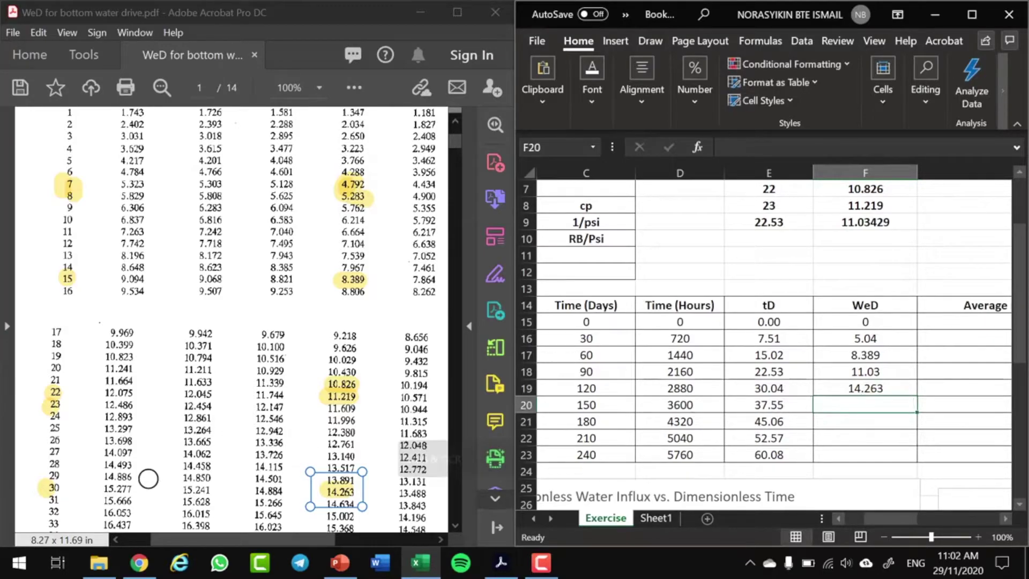
scroll(145, 476, "down", 2)
Highlight WeD 16.815 for tD 37 and 17.173 for tD 38 in the PDF table
scroll(103, 468, "down", 2)
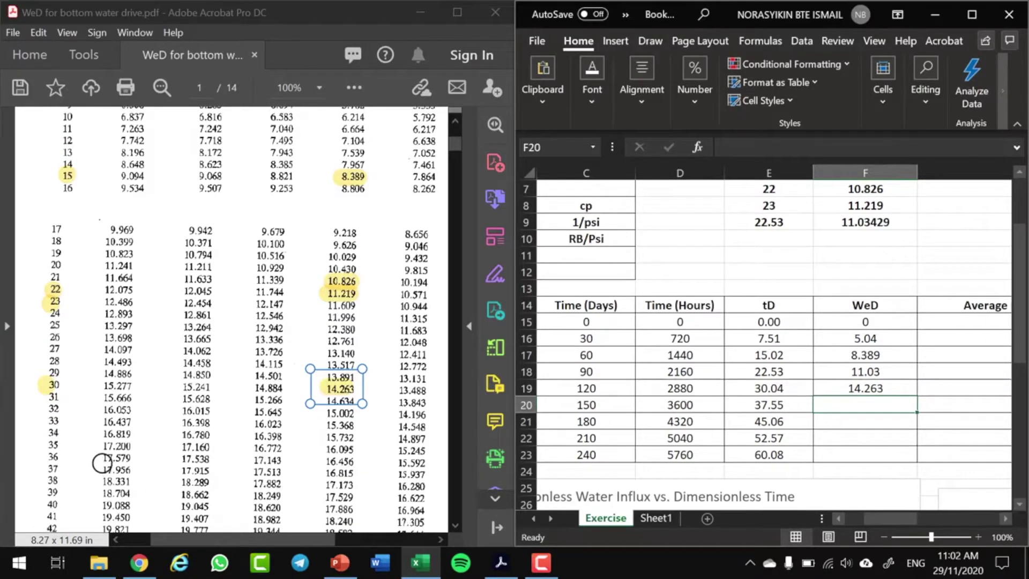
left_click(52, 473)
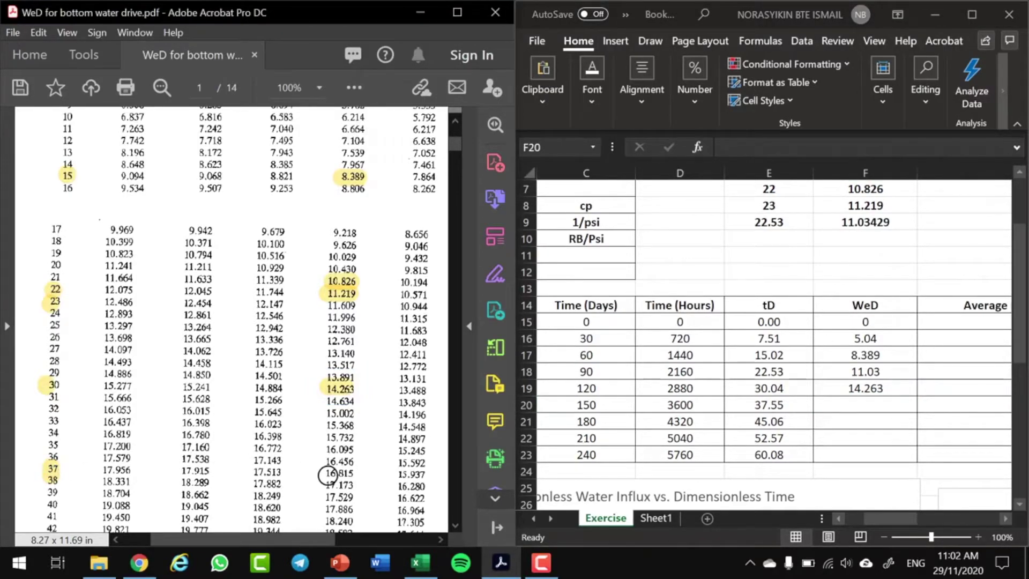
left_click_drag(327, 474, 355, 475)
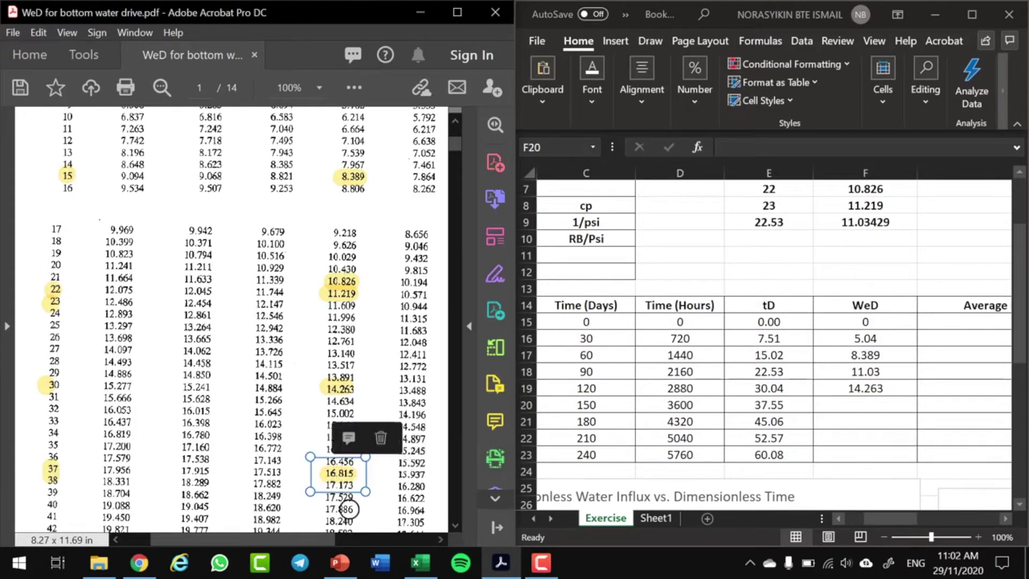
left_click_drag(327, 485, 355, 485)
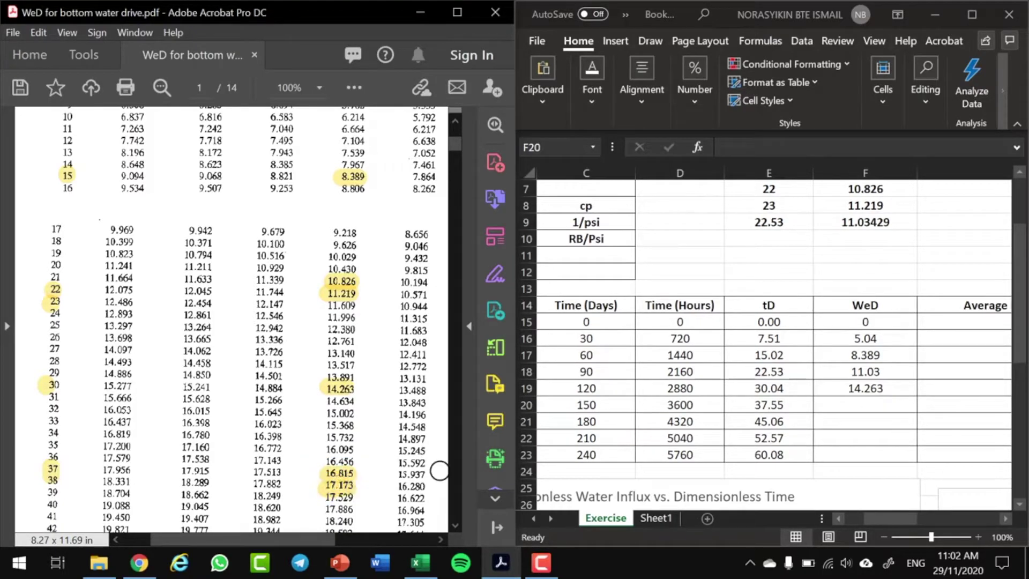
Set the interpolation target tD to 37.55 with bounds 37 and 38
left_click(776, 222)
type("3")
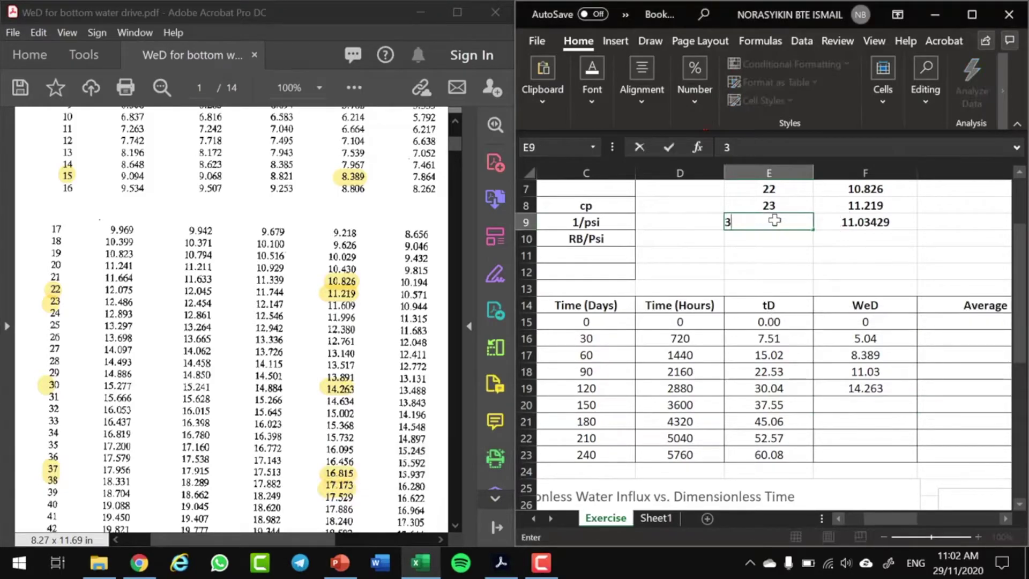
type("7.55")
key("Return")
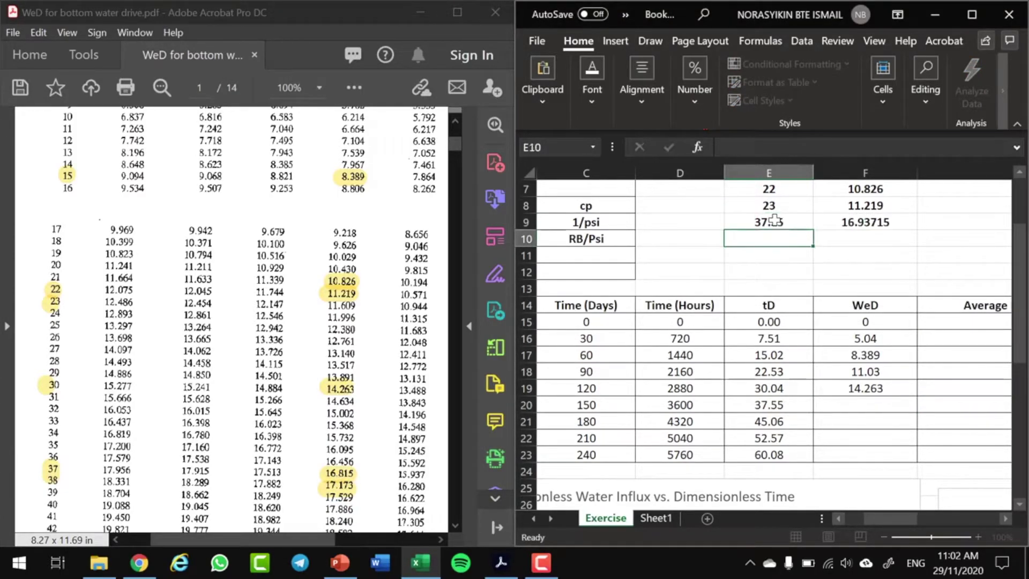
key("Up")
key("Up")
key("Up")
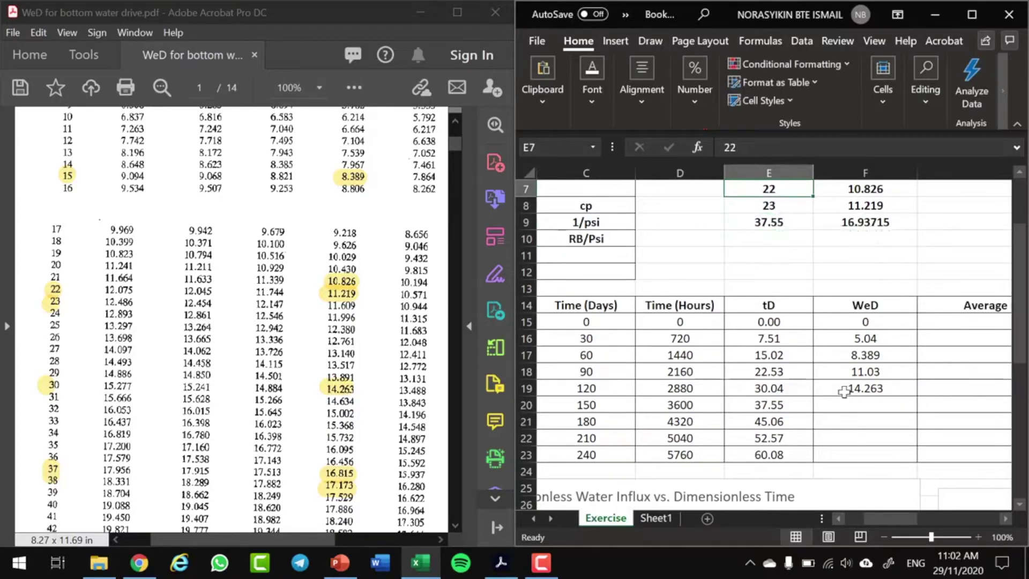
type("37")
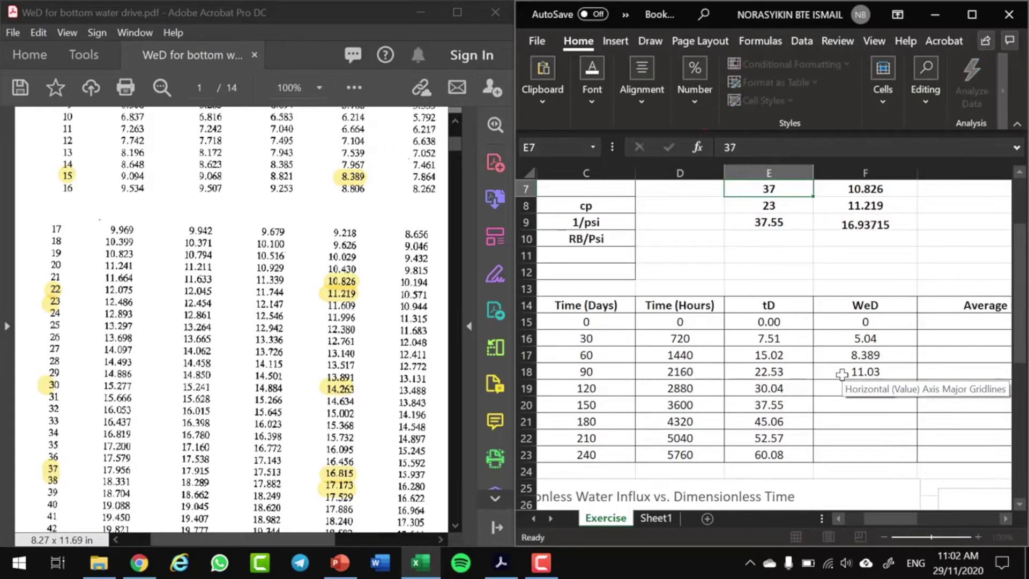
key("Return")
type("38")
key("Return")
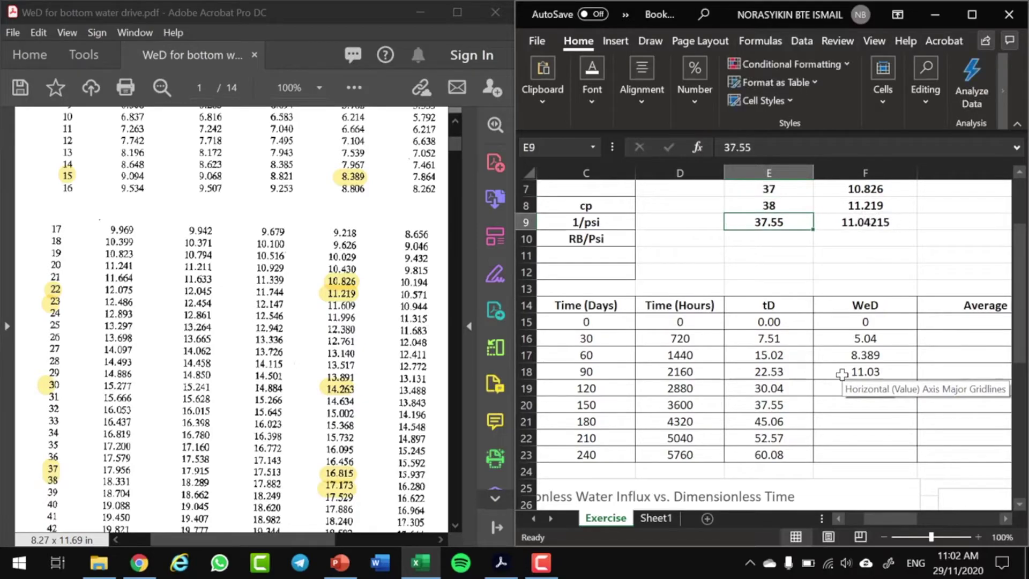
Enter WeD bounds 16.815 and 17.173, giving interpolated WeD 17.0119
key("Right")
key("Up")
key("Up")
type("1")
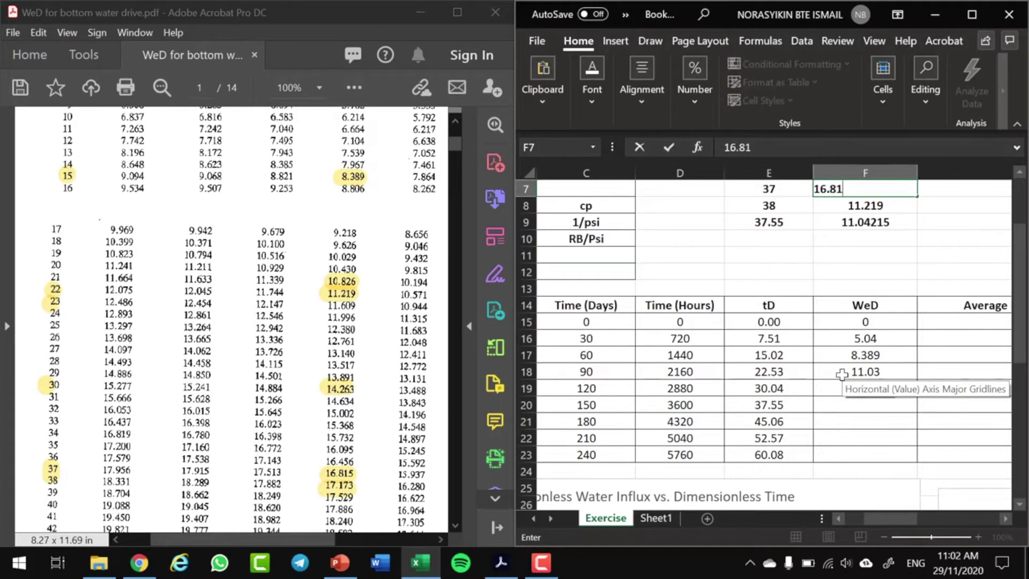
key("Return")
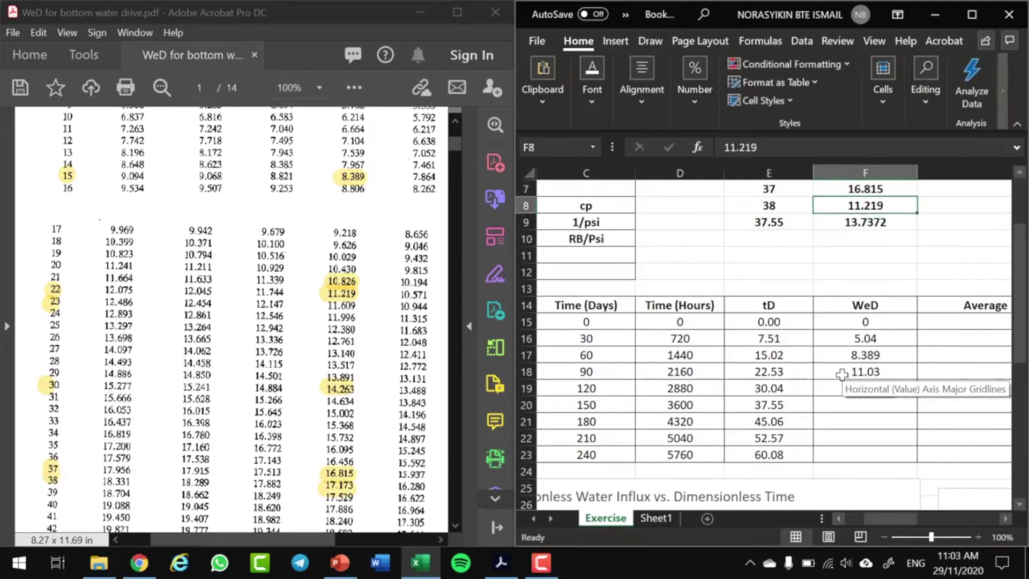
type("17.173")
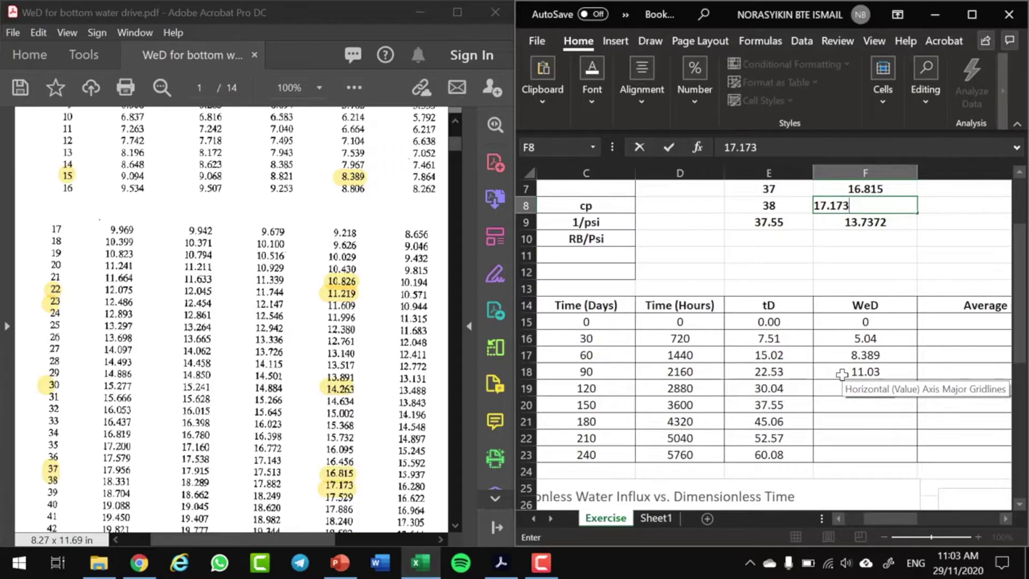
key("Return")
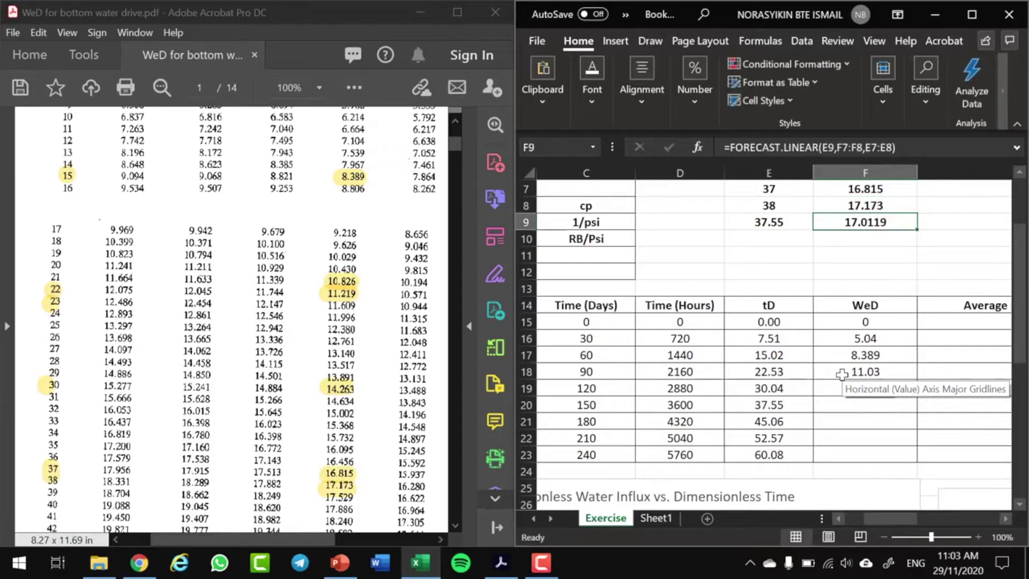
Record 17.01 as the WeD for tD 37.55
left_click(853, 403)
type("17.01")
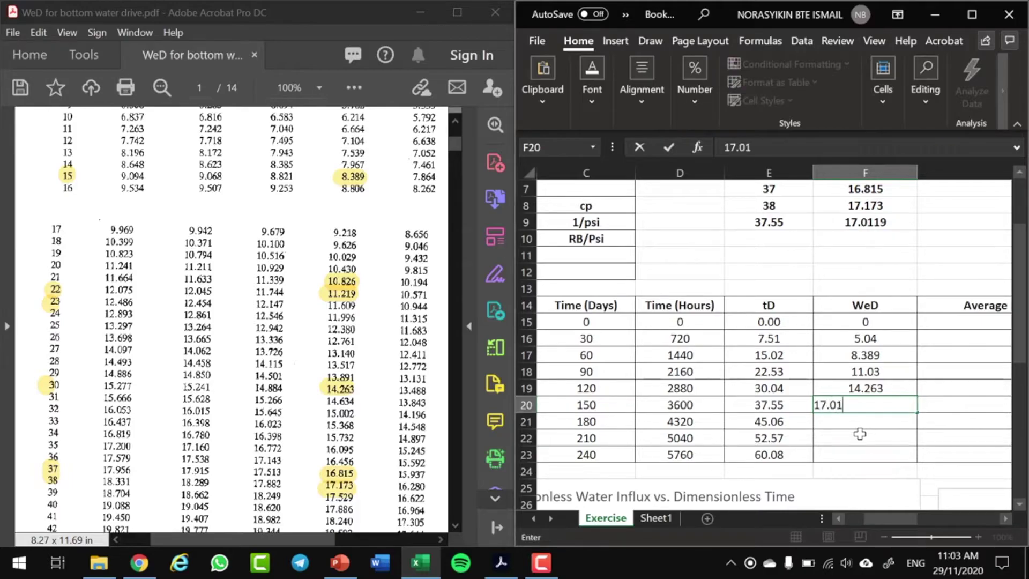
key("Return")
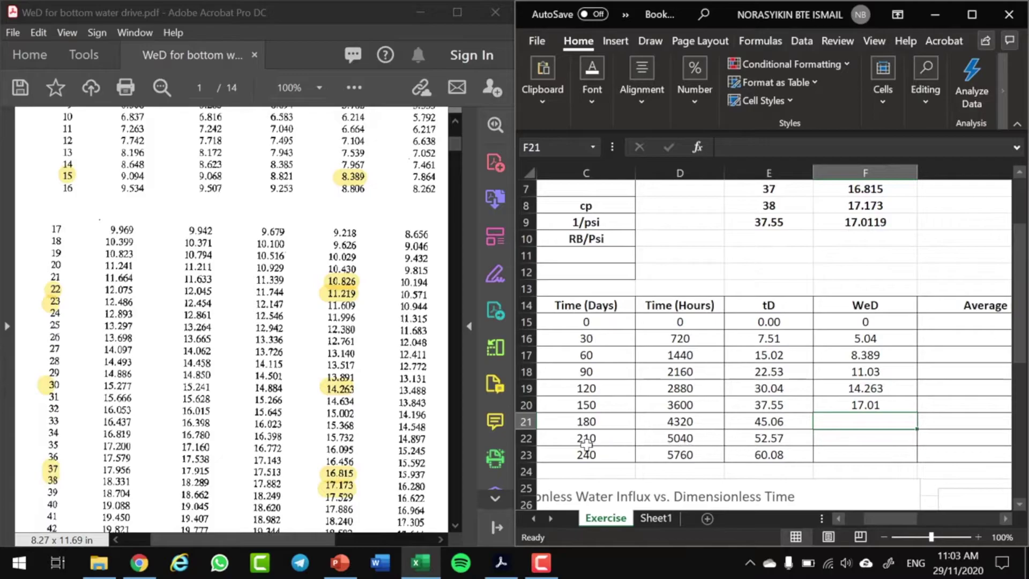
Highlight tD 45 and 19.641 in the PDF, then enter 19.641 for tD 45.06
scroll(299, 432, "down", 3)
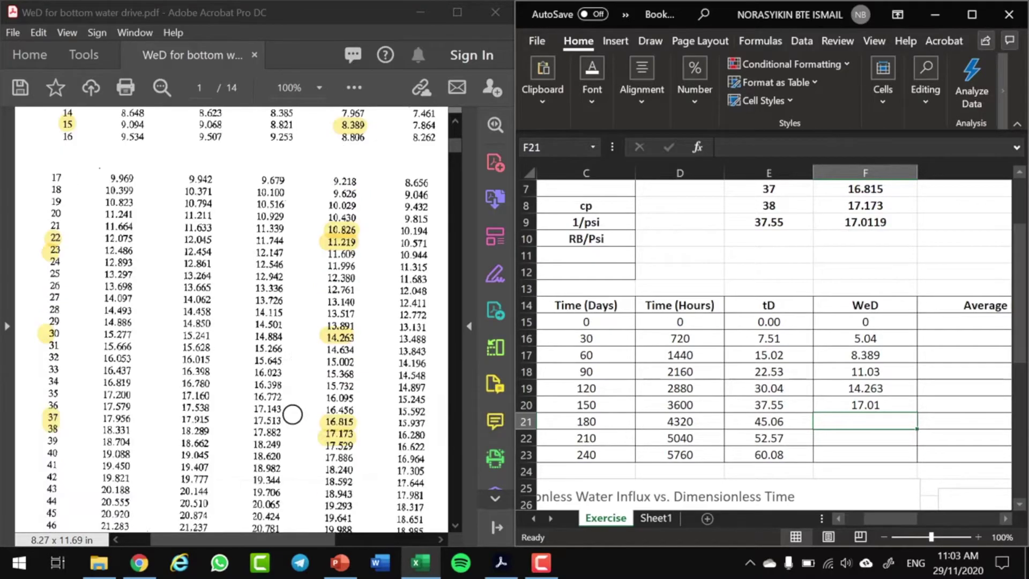
left_click(52, 408)
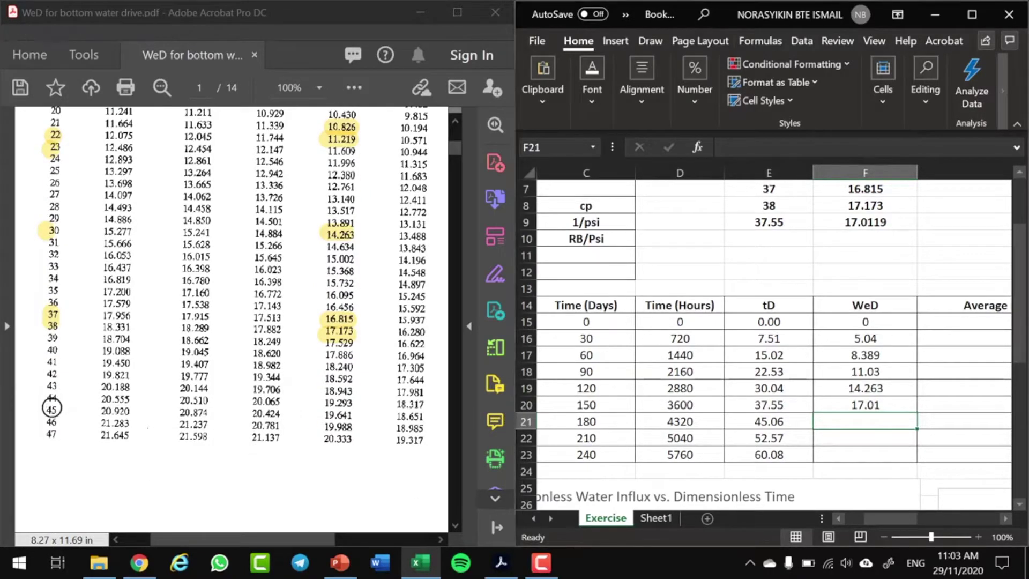
left_click(52, 409)
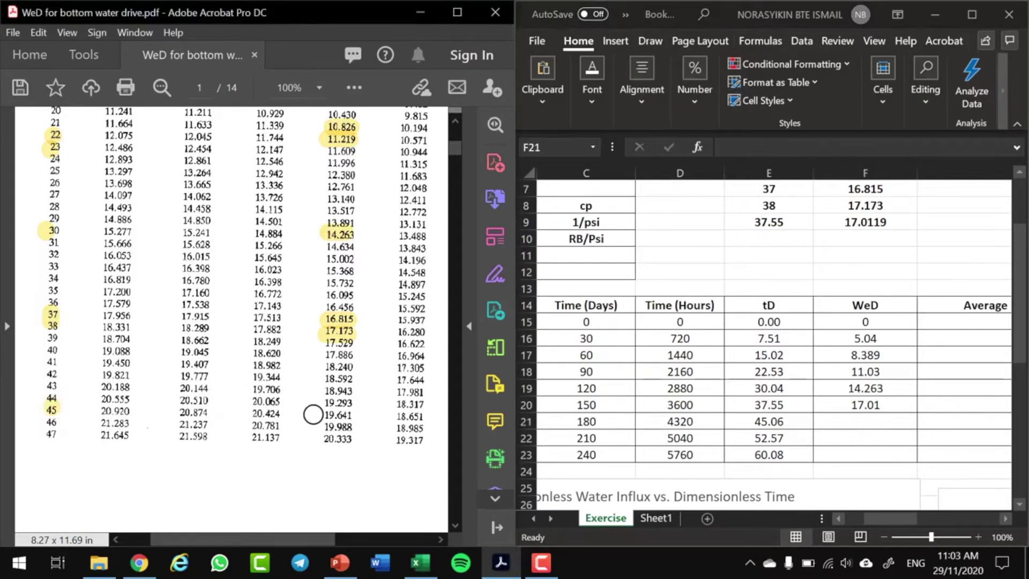
left_click_drag(330, 418, 347, 419)
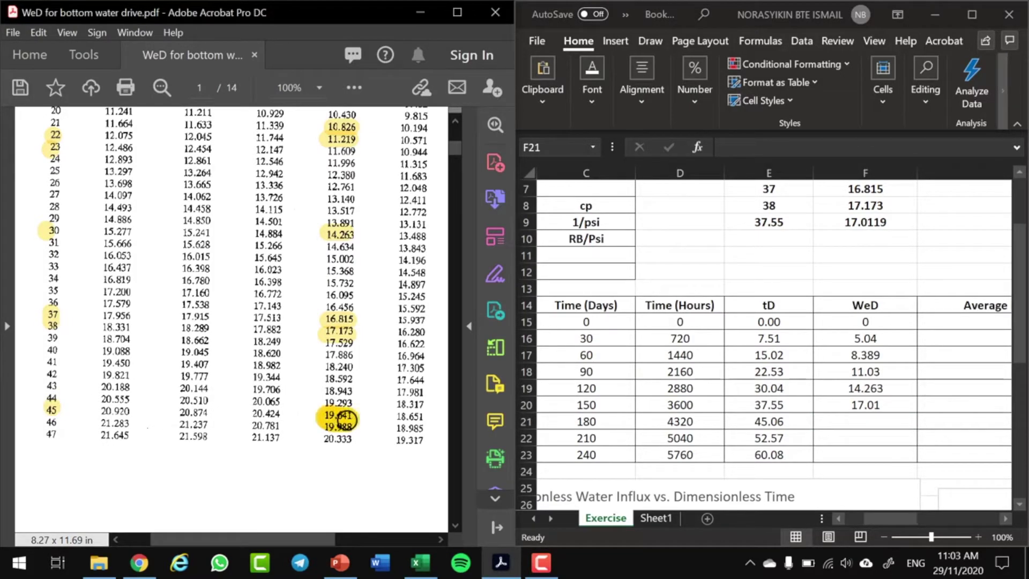
left_click(882, 419)
type("19.641")
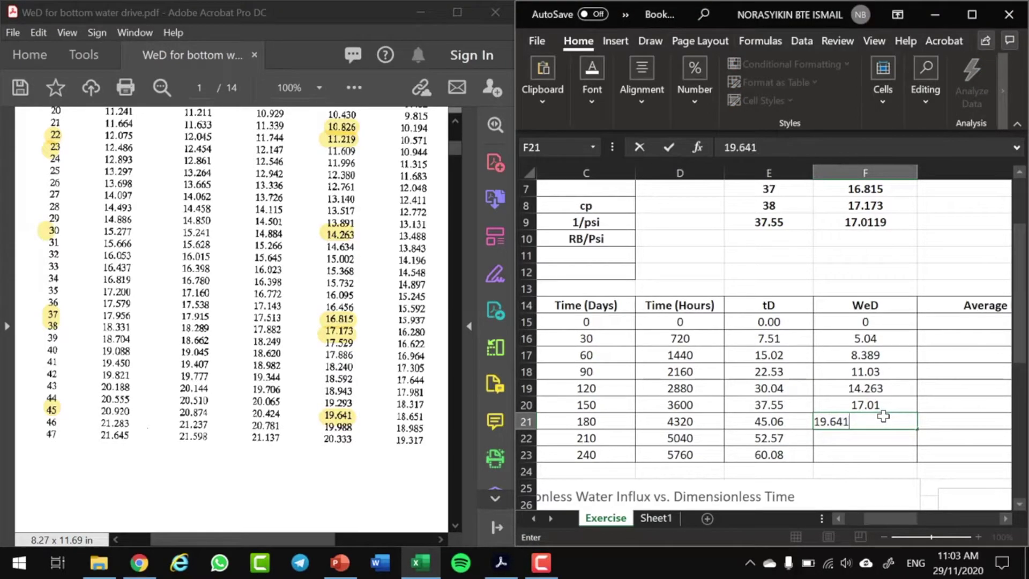
key("Return")
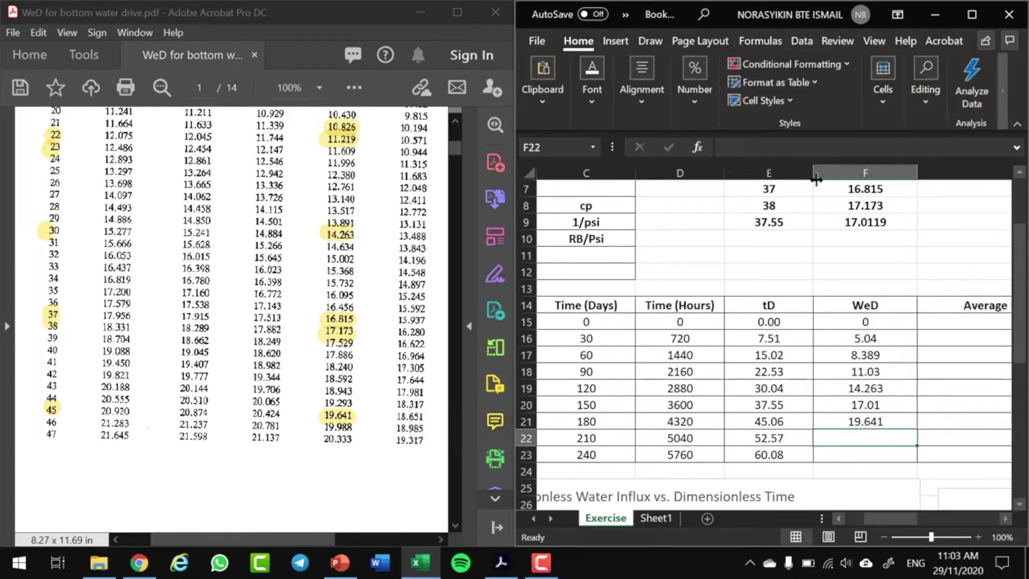
Look up the tD 52 and 53 rows and their WeD values 22.044 and 22.383 in the table
scroll(152, 404, "down", 10)
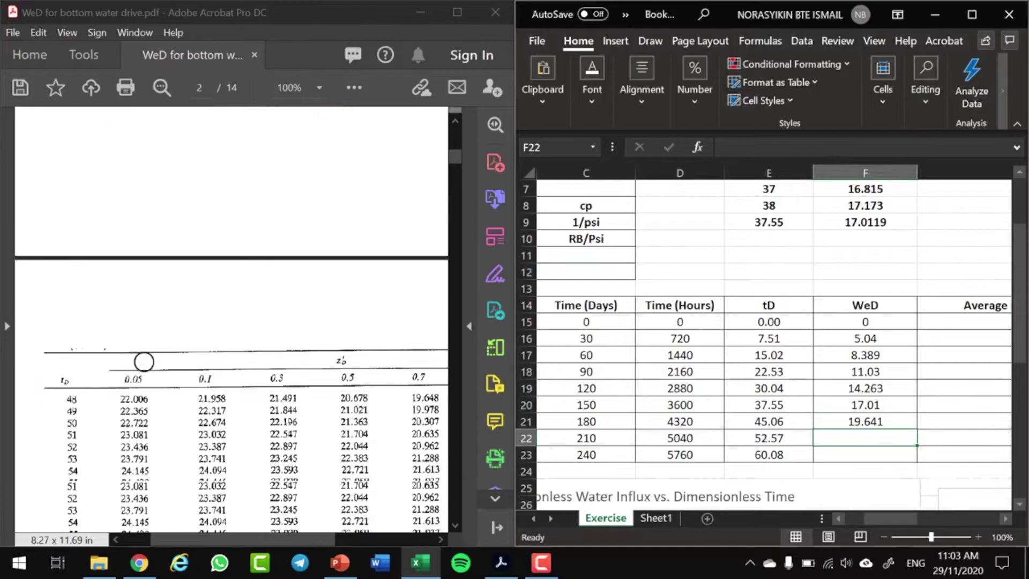
left_click(73, 350)
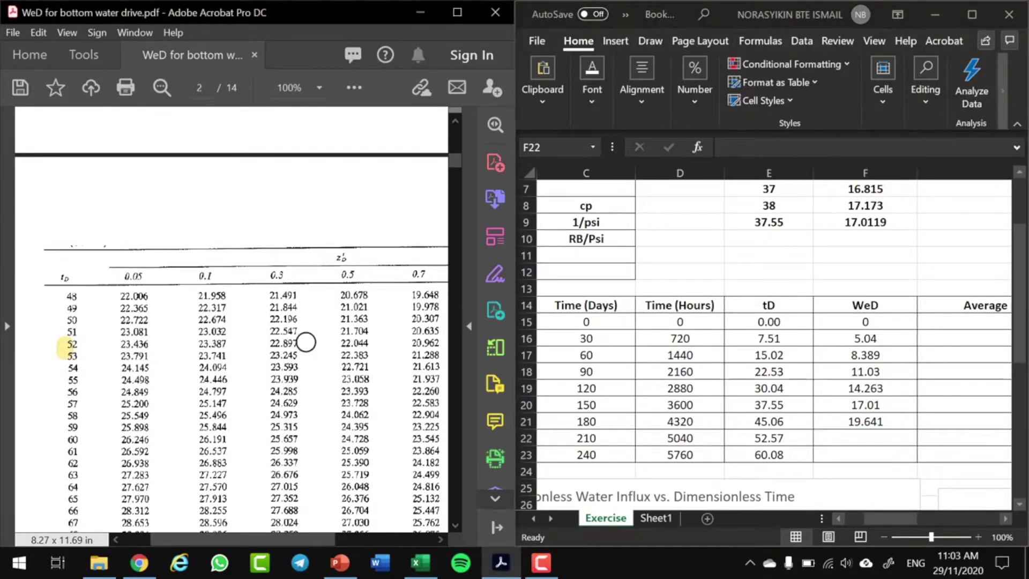
left_click(341, 343)
left_click(349, 352)
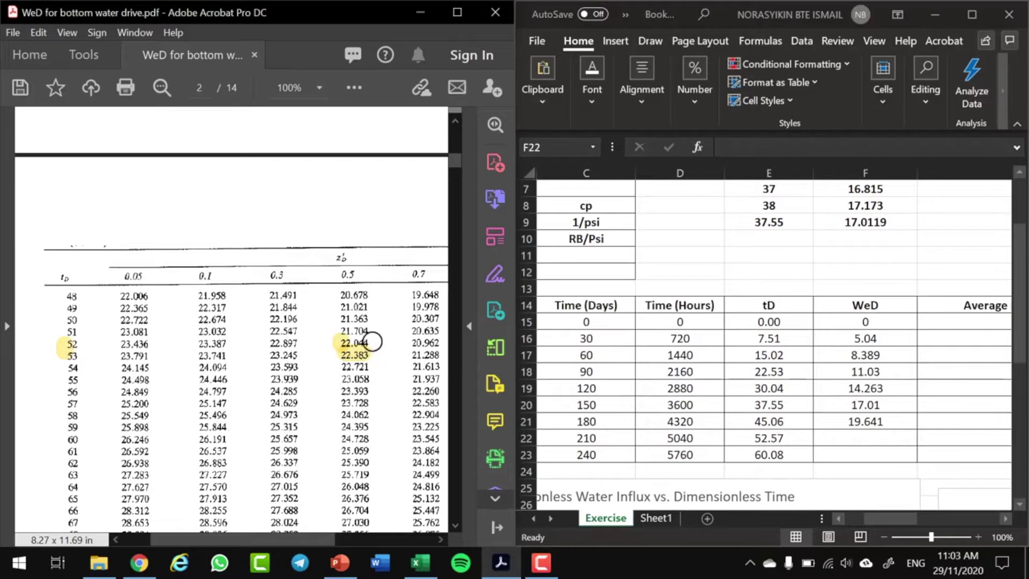
left_click(363, 344)
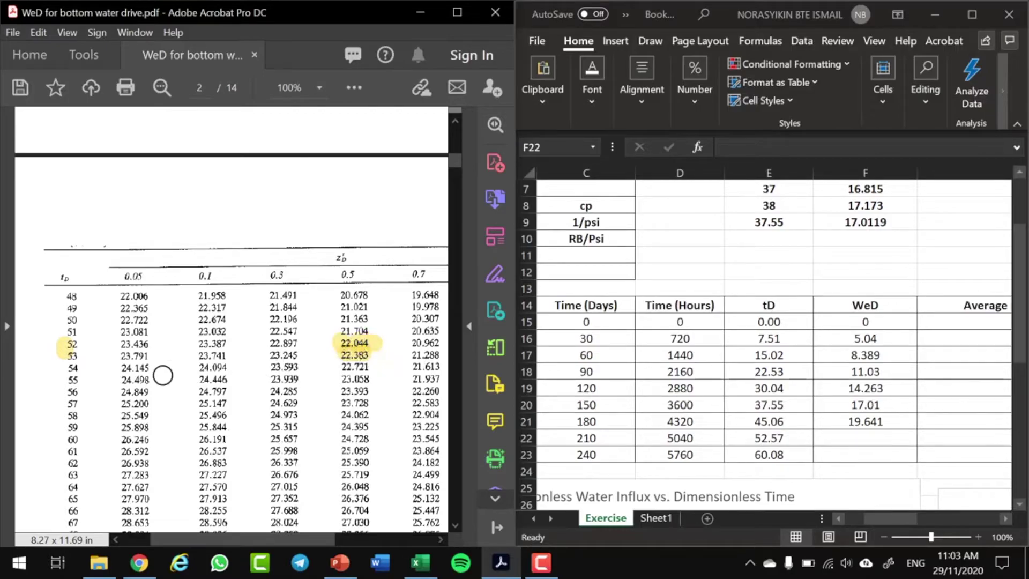
left_click(765, 222)
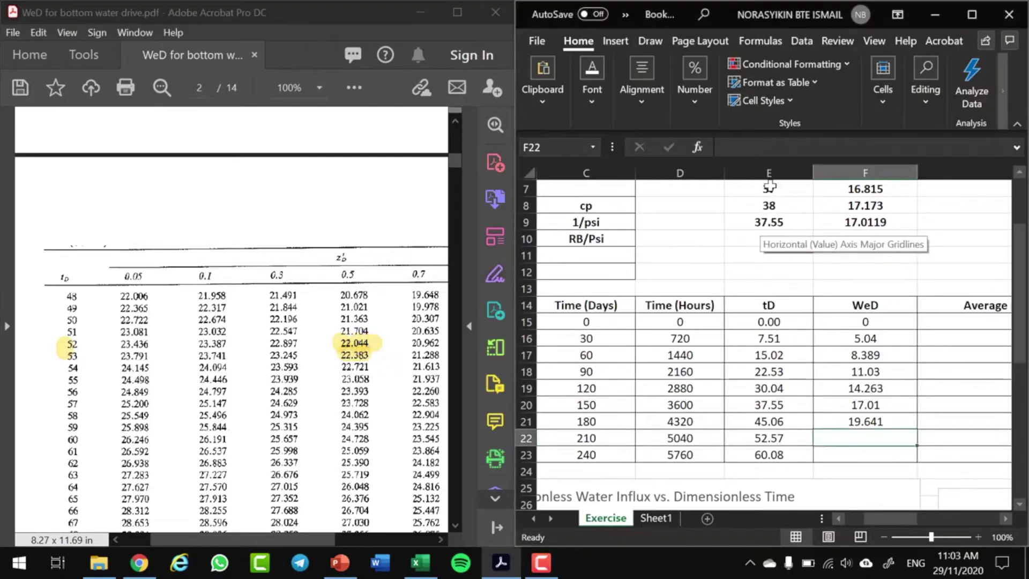
Interpolate WeD at tD 52.57 between 52/53 and 22.044/22.383, giving 22.23723
left_click(765, 222)
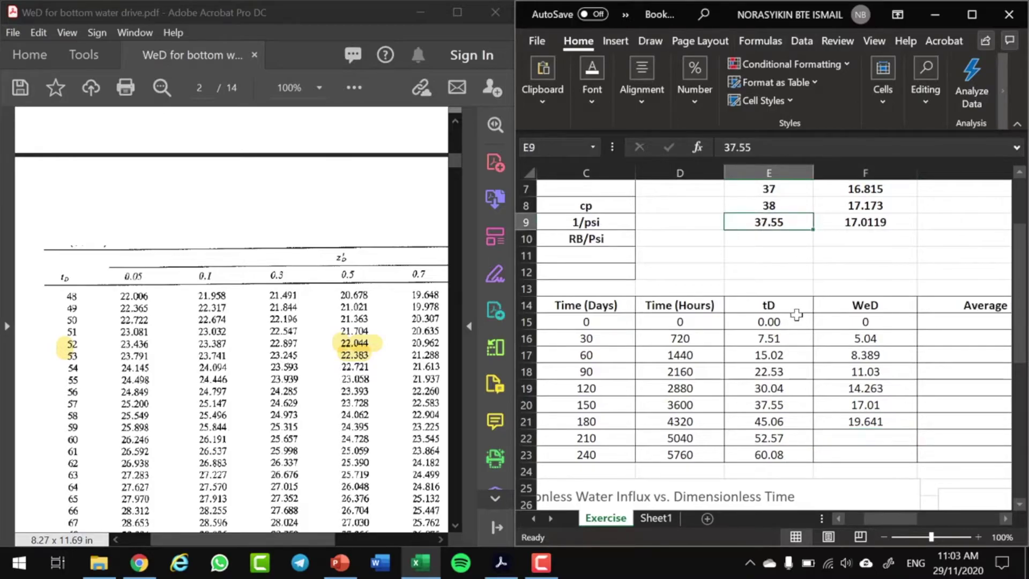
type("52.")
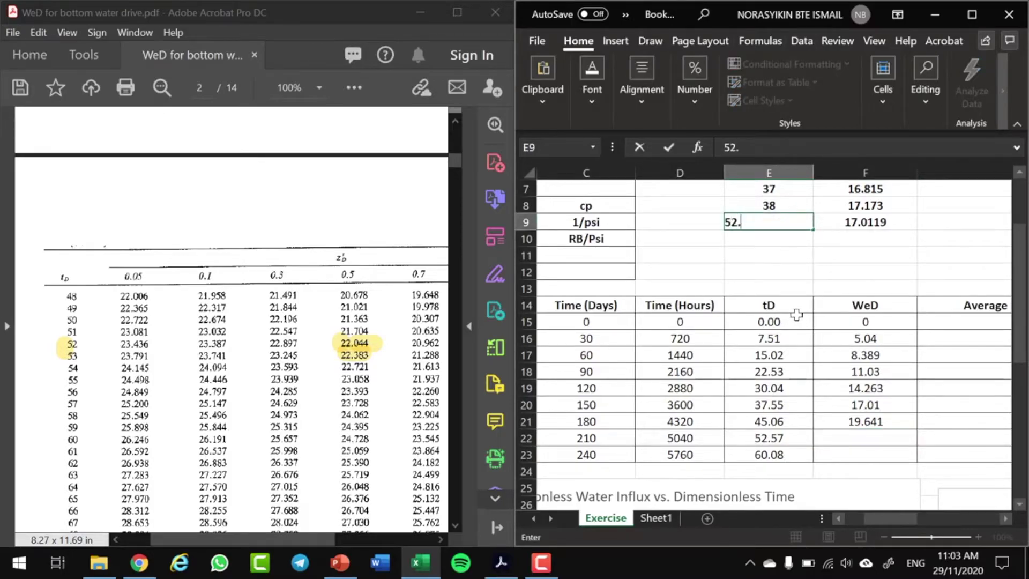
key("Return")
key("Up")
key("Up")
key("Up")
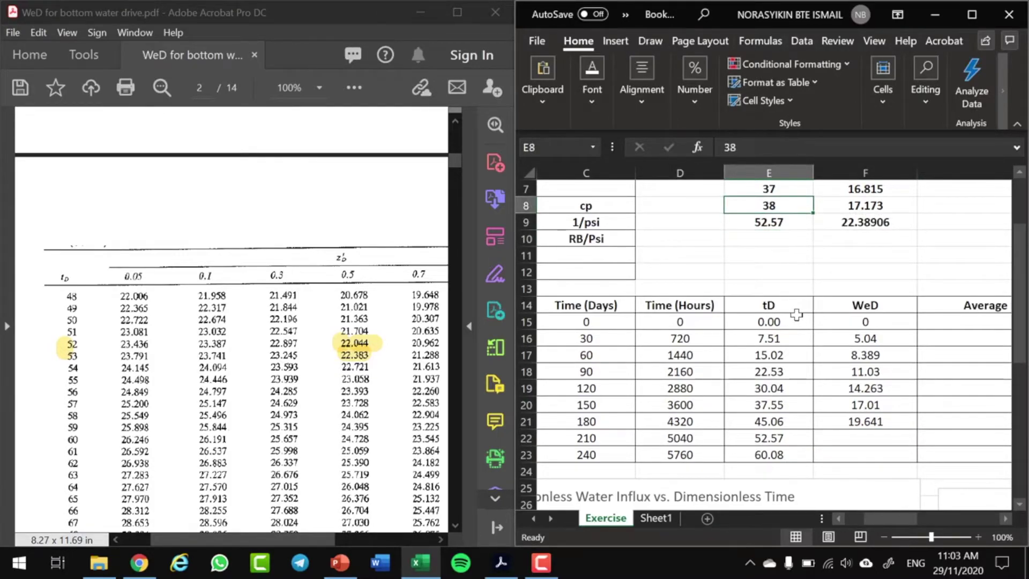
type("52")
key("Return")
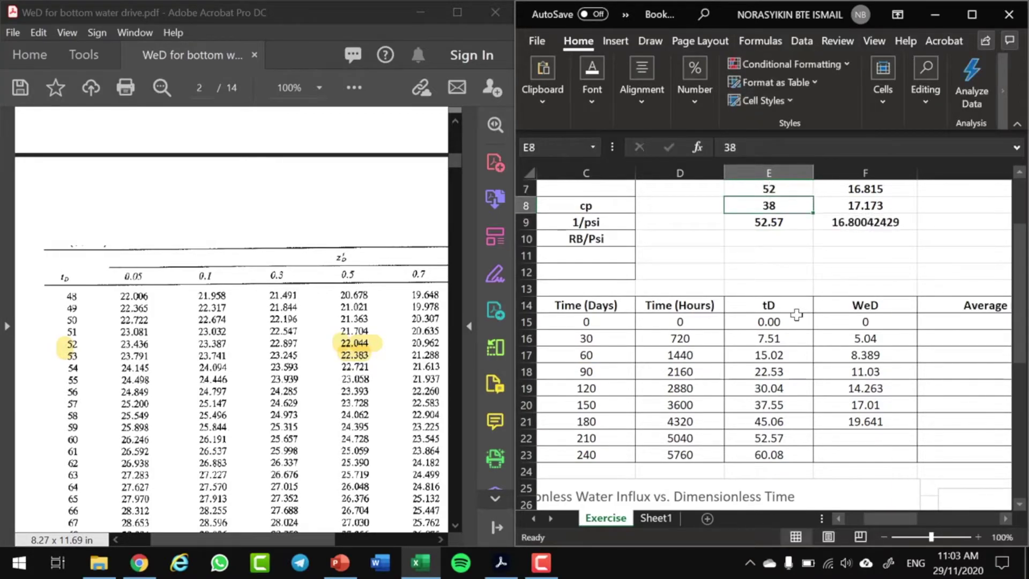
type("53")
key("Tab")
key("Up")
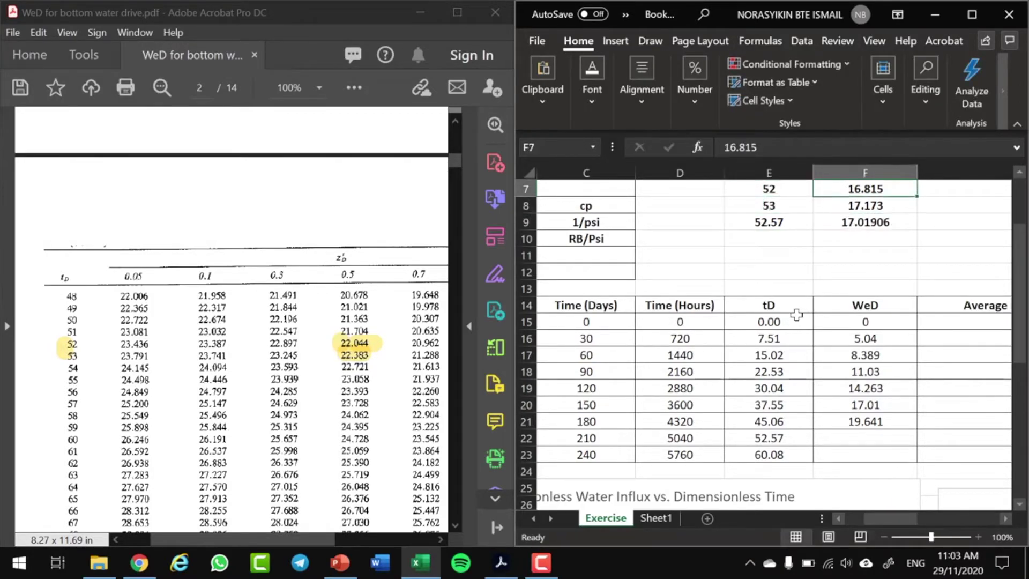
type("2")
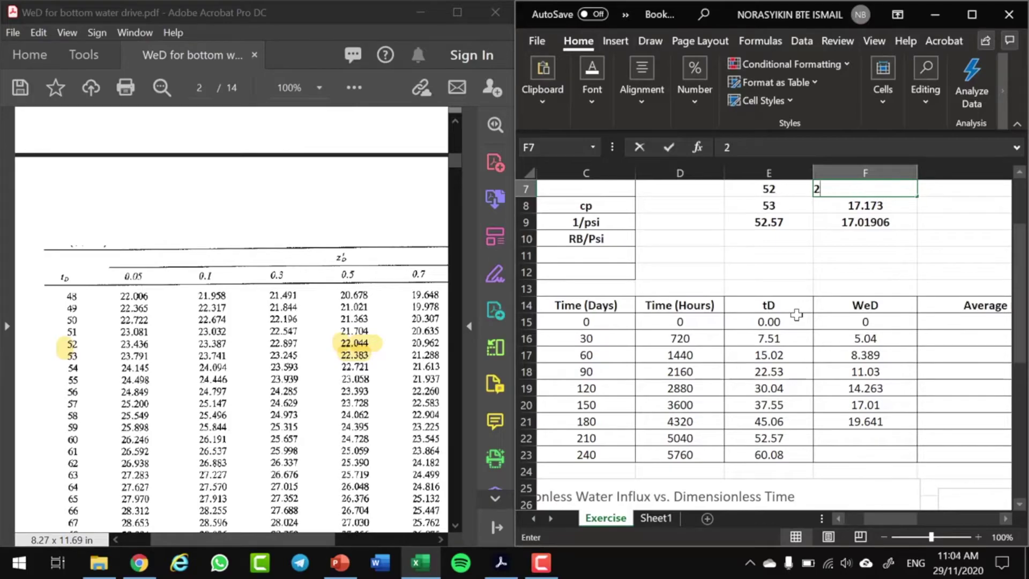
type("2.044")
key("Return")
type("22.383")
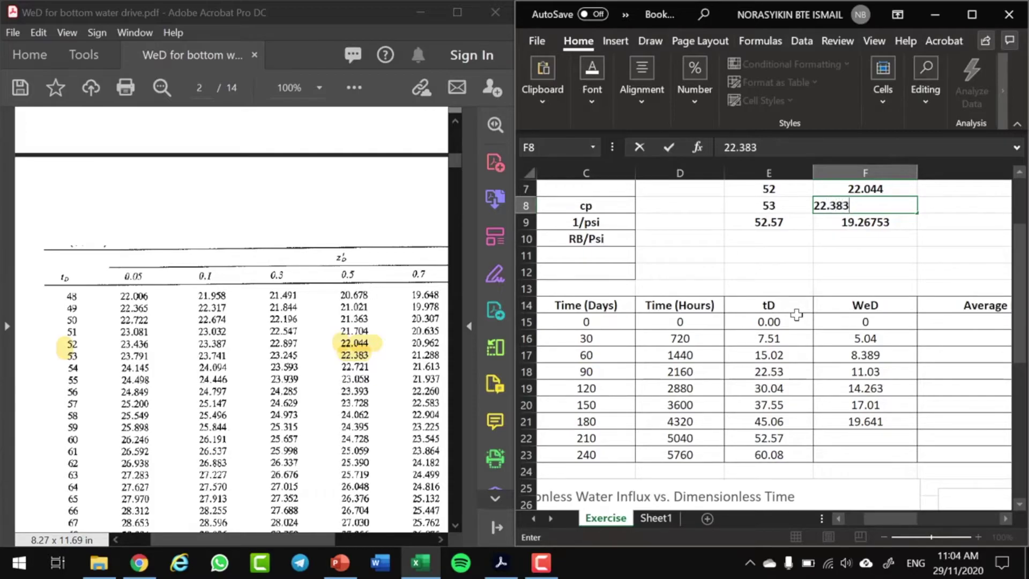
key("Return")
Enter WeD 22.24 for tD 52.57 and 24.728 for tD 60.08
left_click(858, 440)
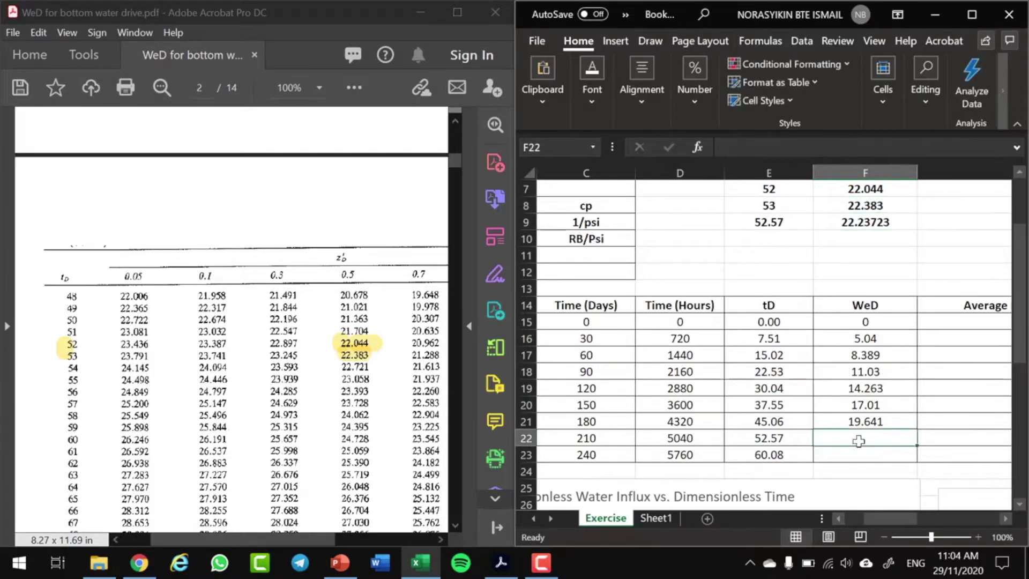
type("2")
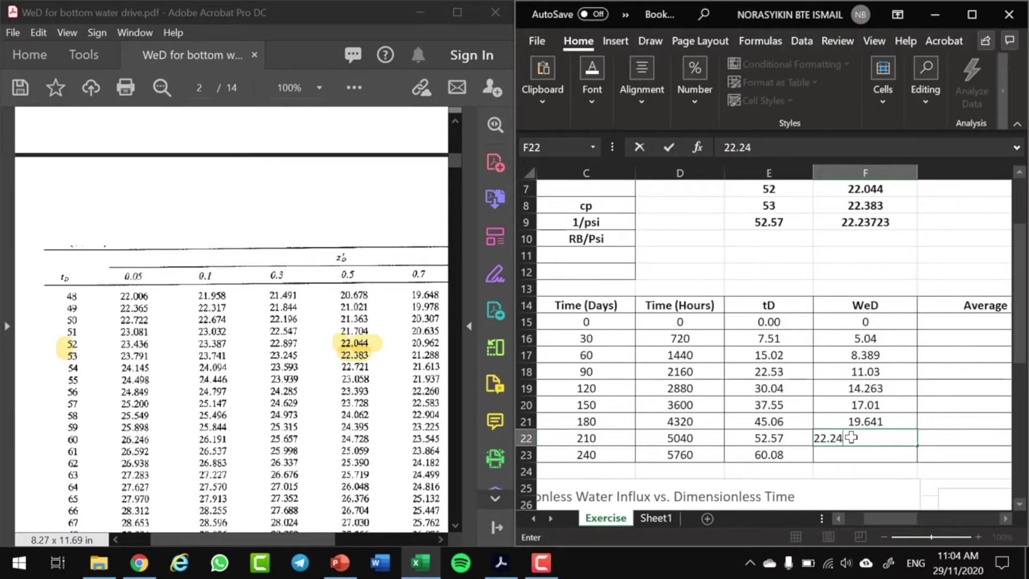
type("2.24")
key("Return")
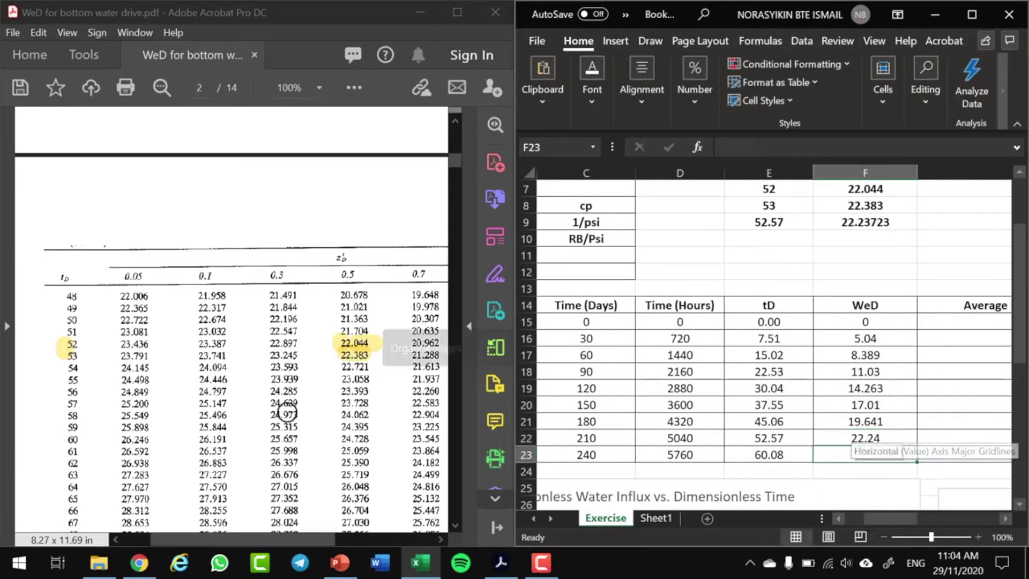
left_click(73, 440)
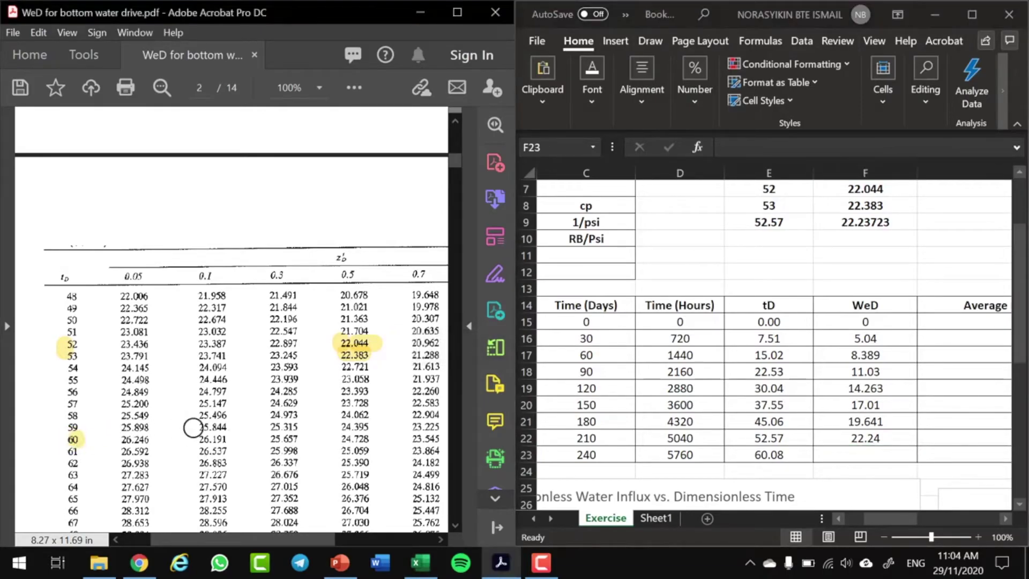
left_click_drag(333, 439, 375, 438)
left_click(886, 453)
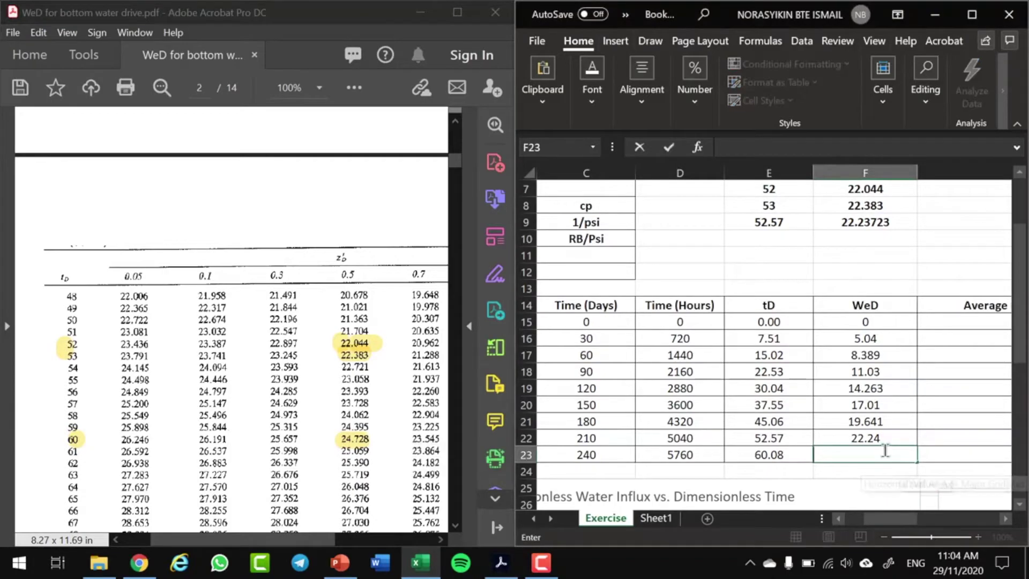
type("24.")
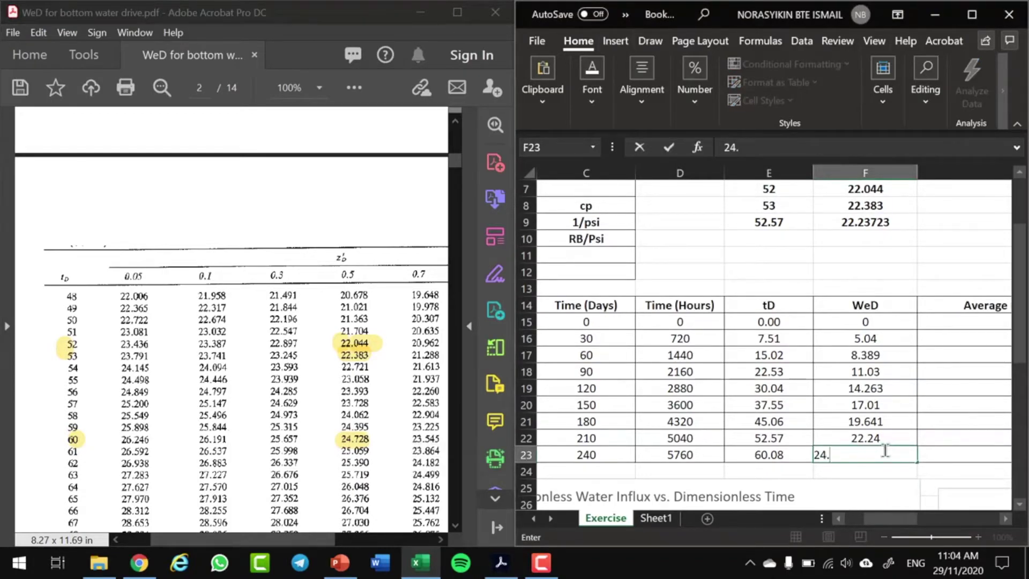
type("728")
key("Return")
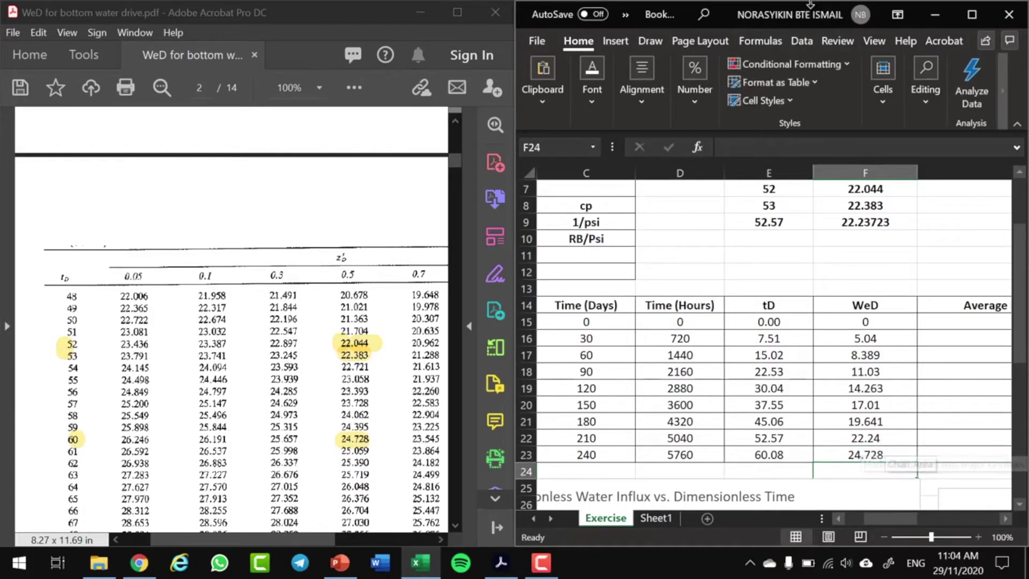
left_click(339, 563)
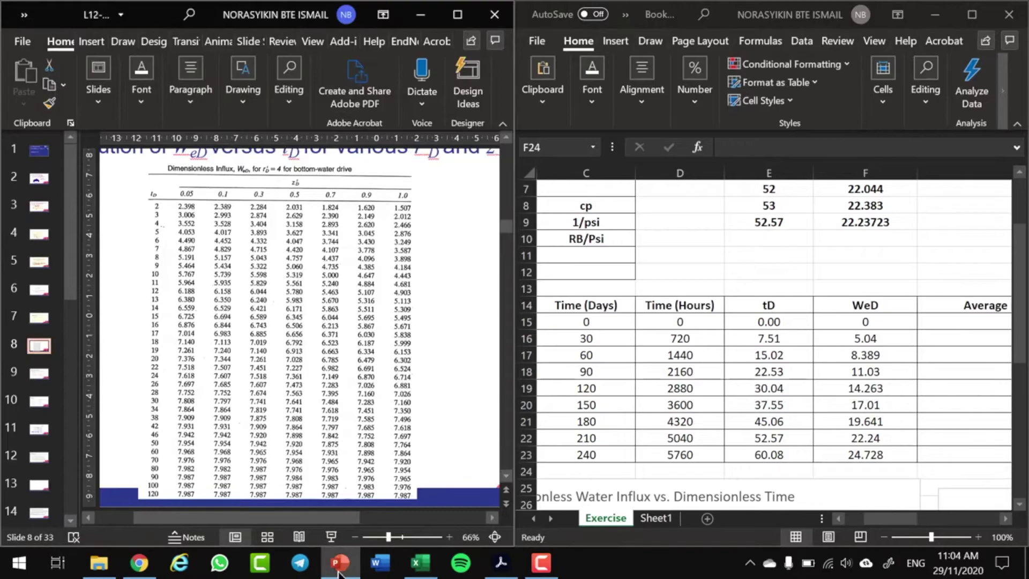
Check Step Pressure values H15 (0) and H16 (=(G15-G16)/2, giving 22 psia)
scroll(252, 273, "up", 1)
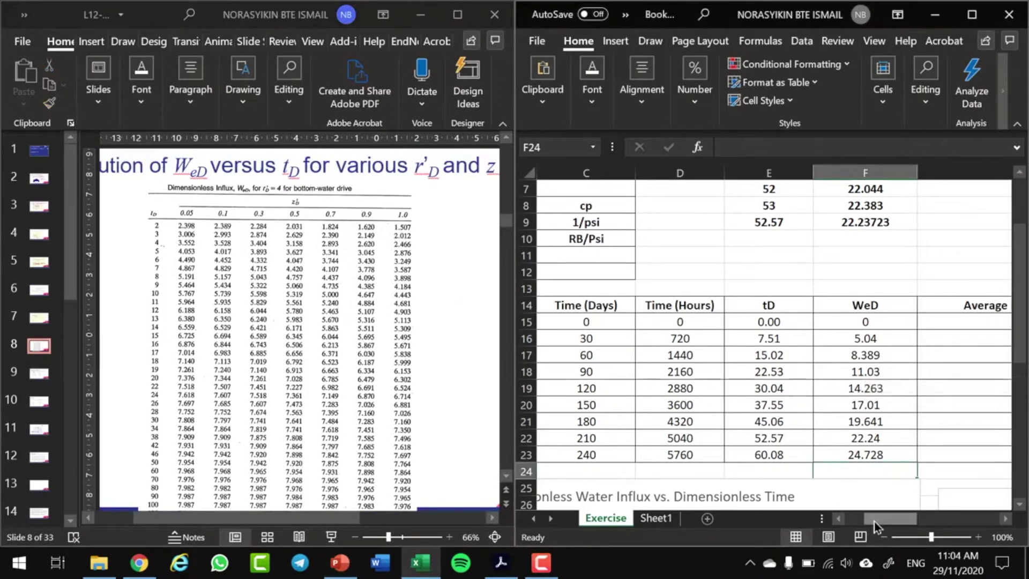
left_click_drag(879, 518, 912, 527)
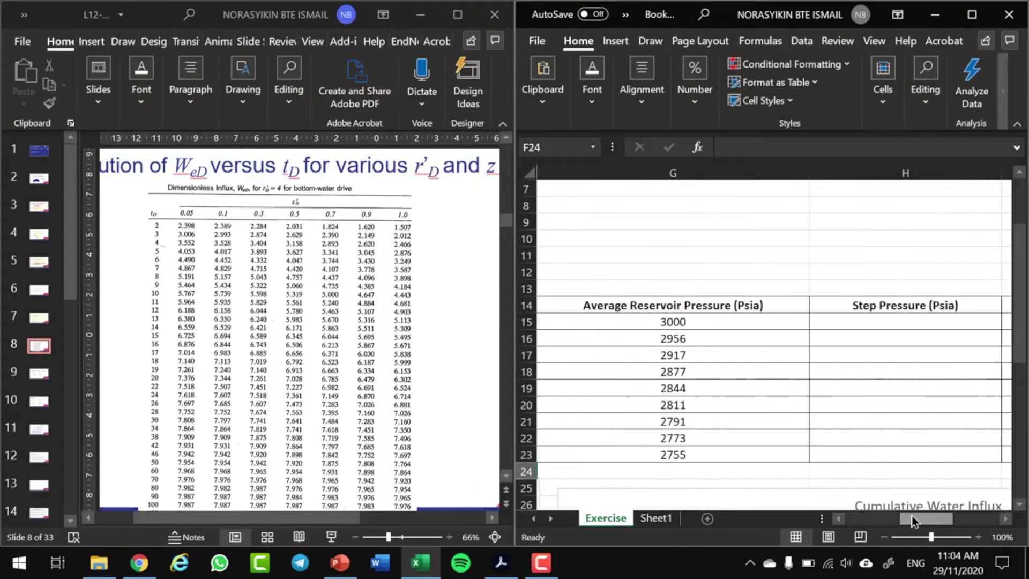
left_click(926, 322)
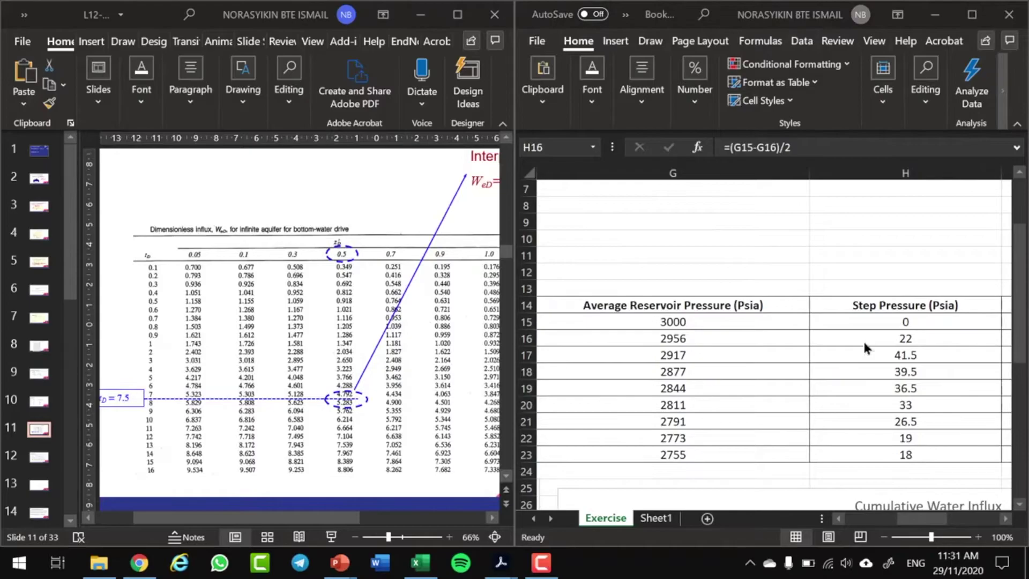
left_click(899, 322)
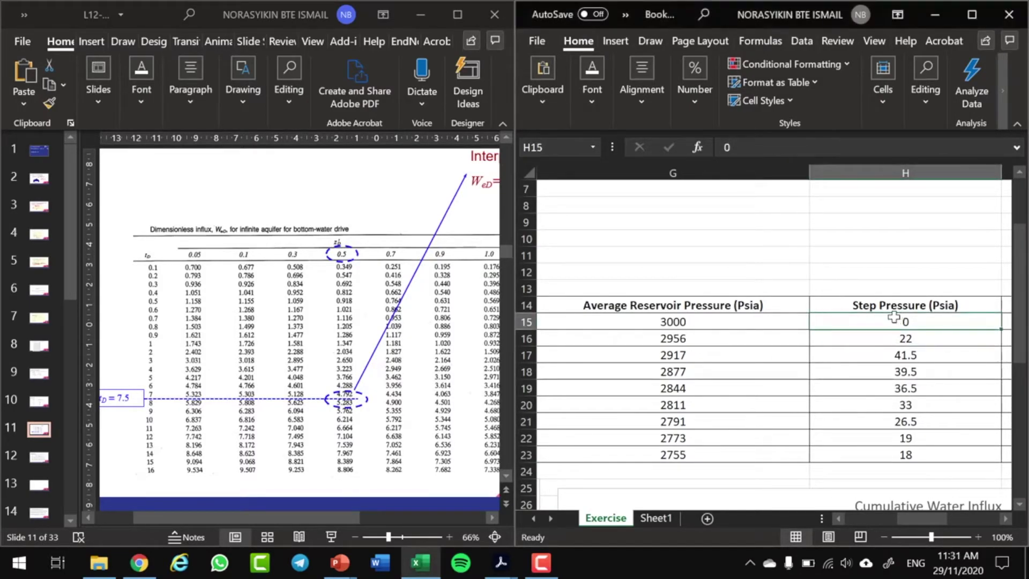
left_click(885, 335)
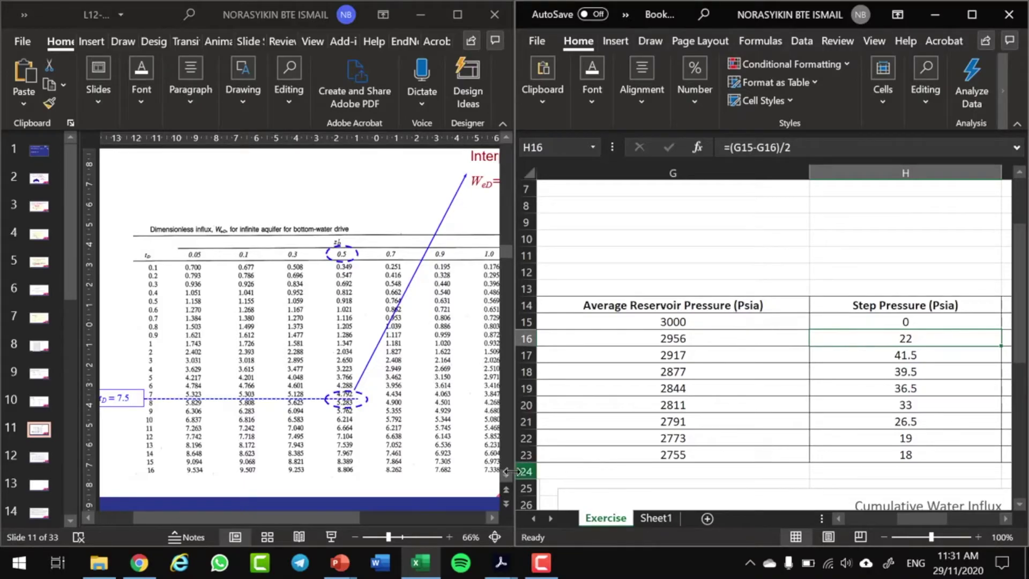
left_click(340, 572)
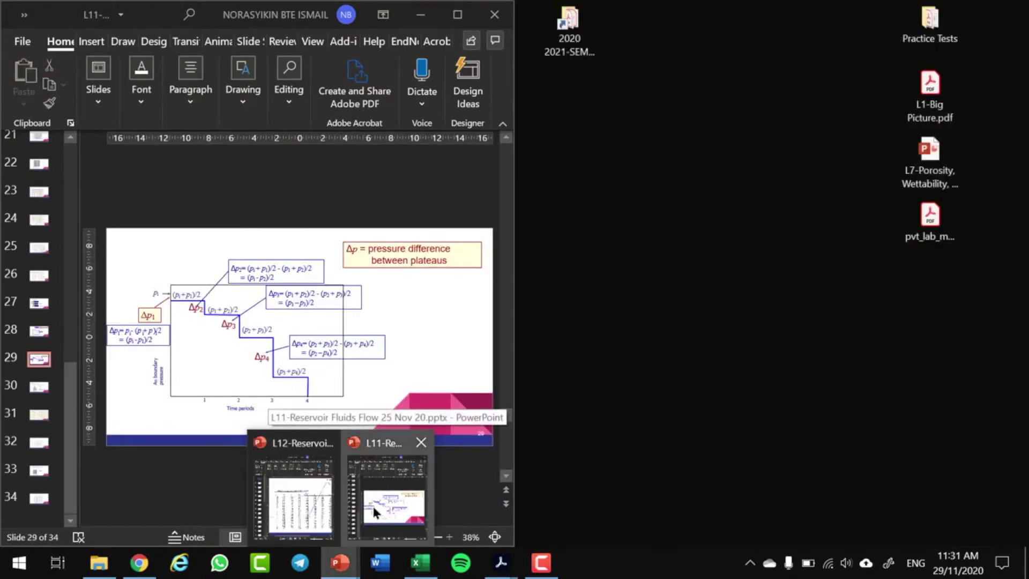
left_click(389, 485)
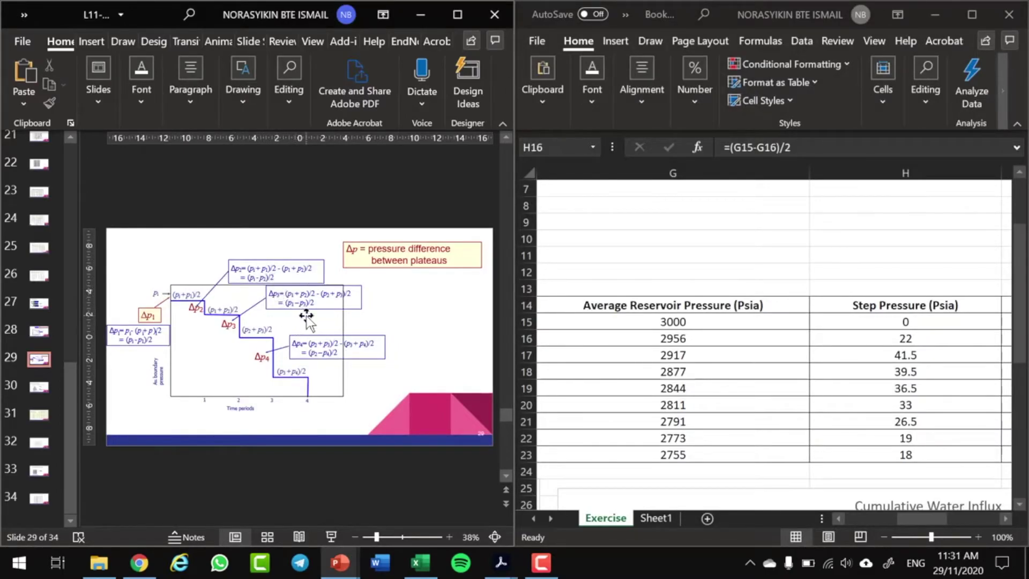
Verify Step Pressure formulas H17–H20, e.g. H20 =(G19-G20)/2+(G18-G19)/2 giving 33 psia
left_click(919, 345)
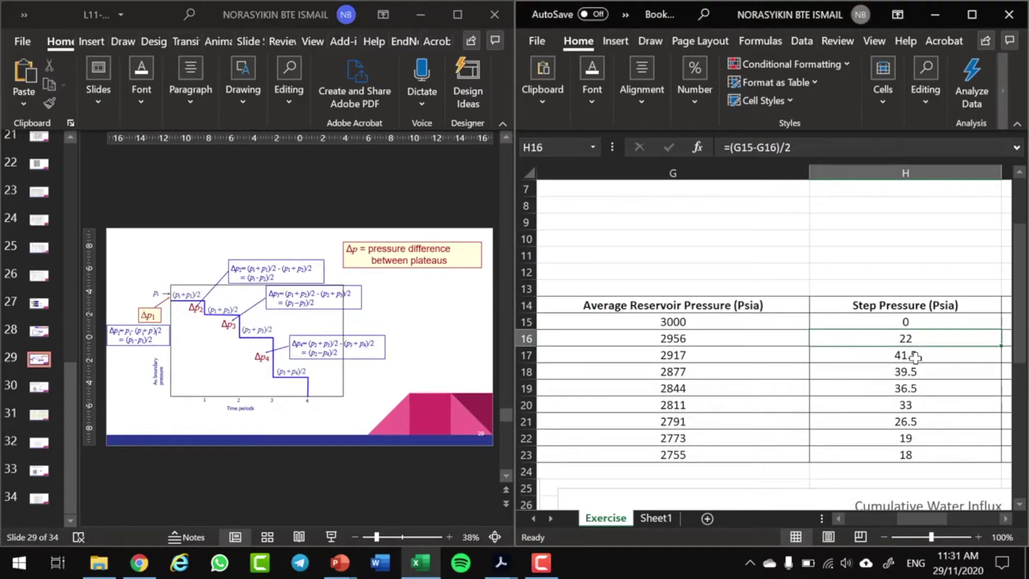
left_click(915, 357)
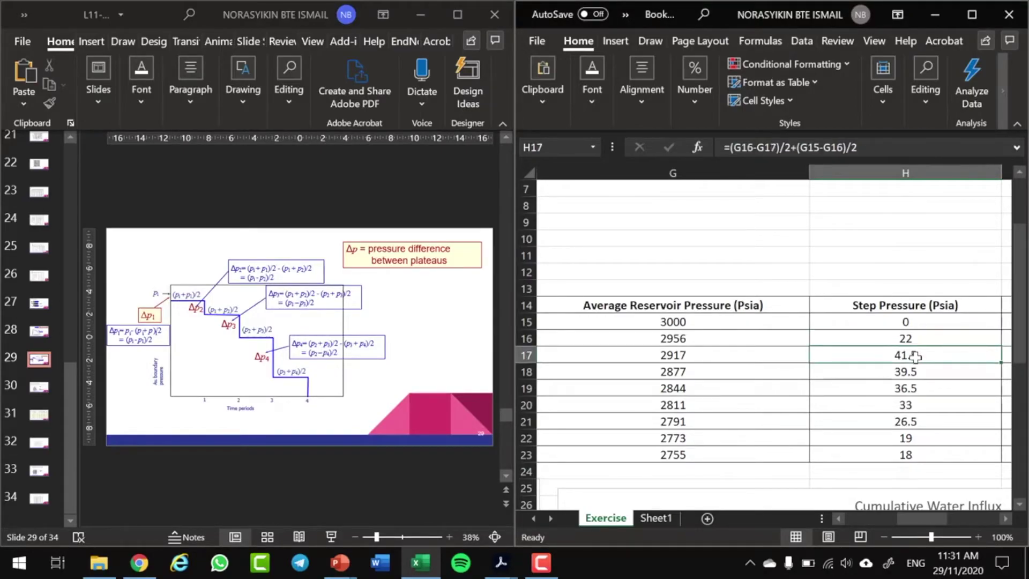
double_click(916, 356)
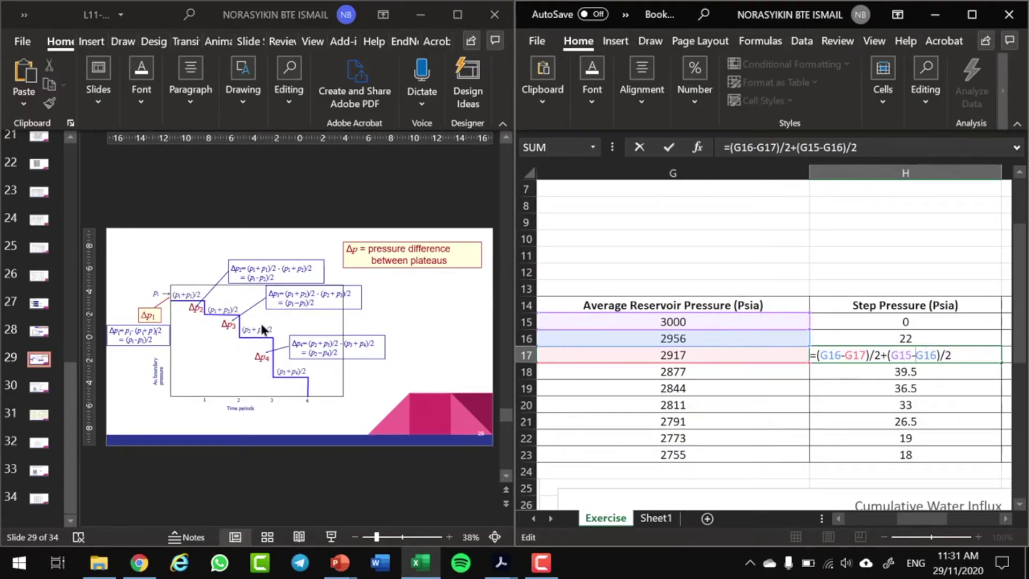
key("Return")
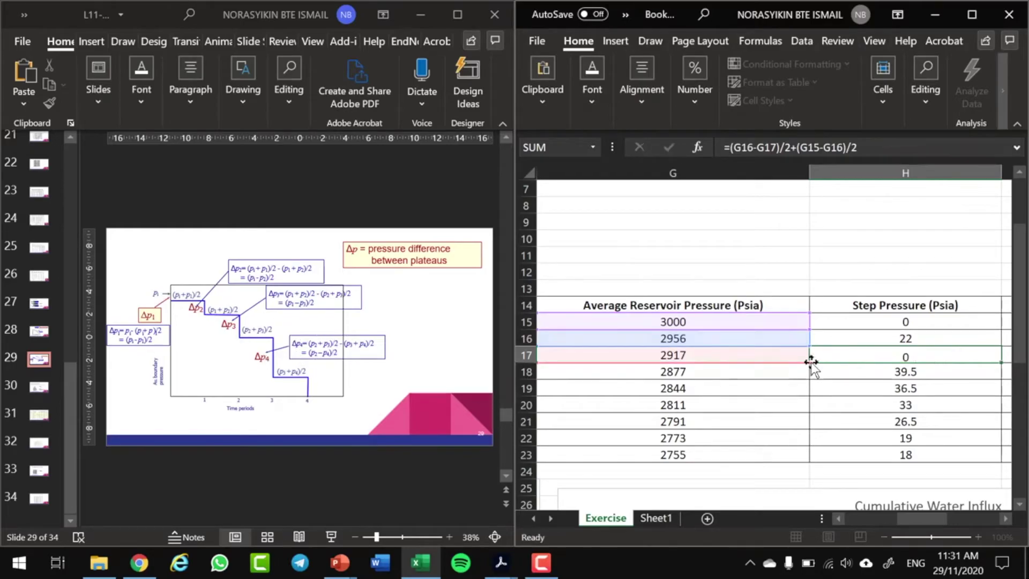
double_click(905, 374)
key("Return")
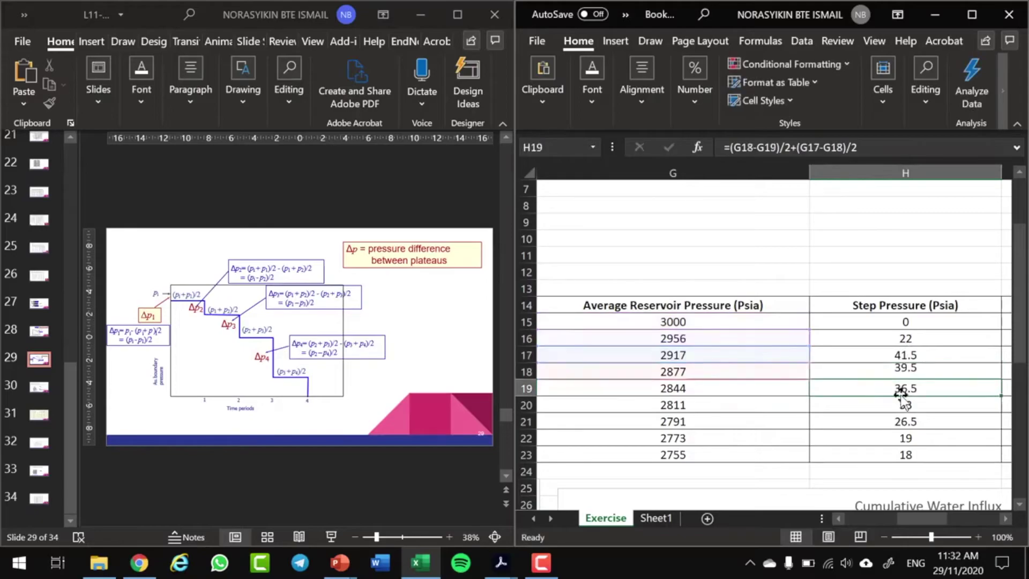
double_click(898, 388)
key("Return")
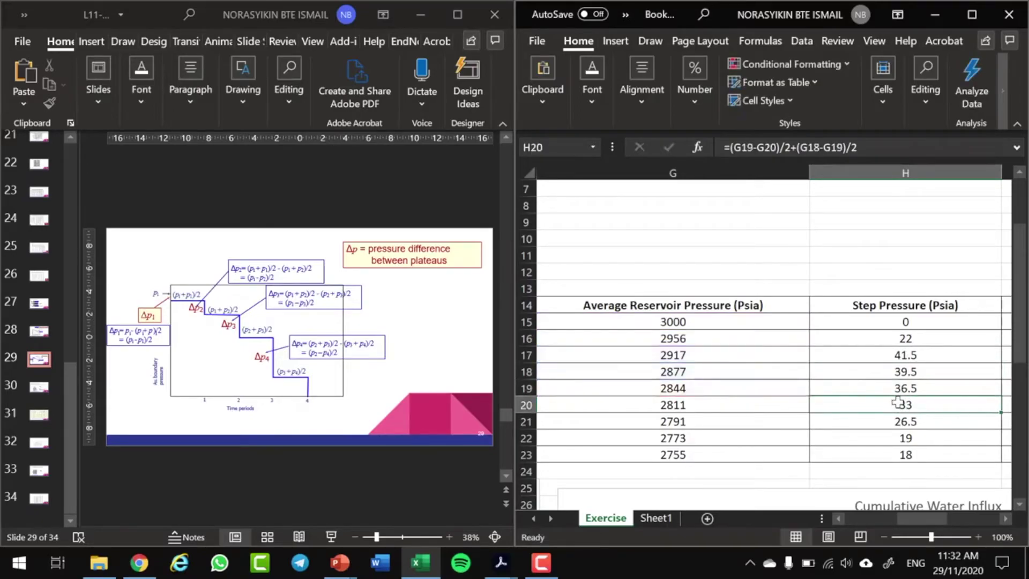
double_click(898, 404)
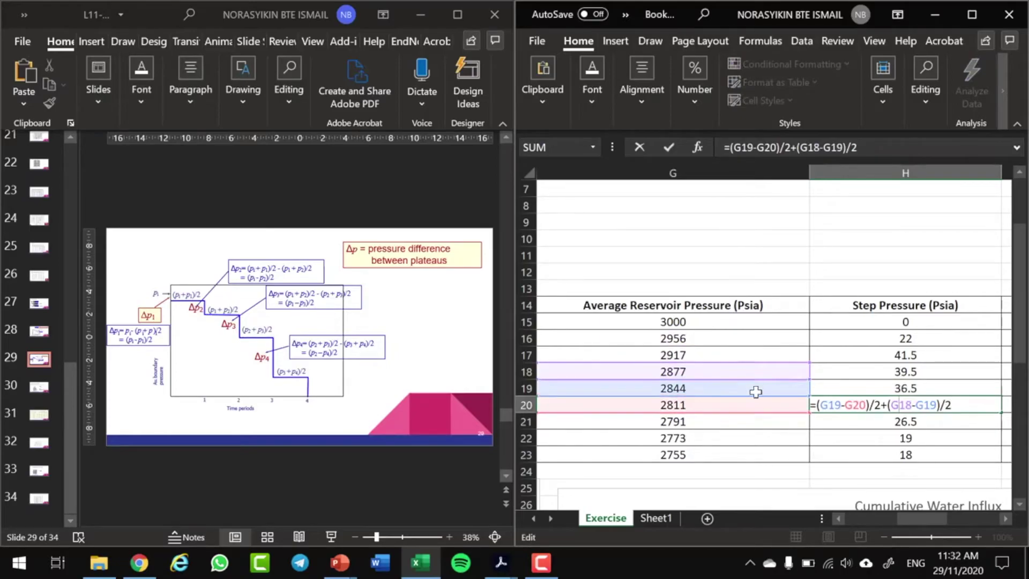
key("Return")
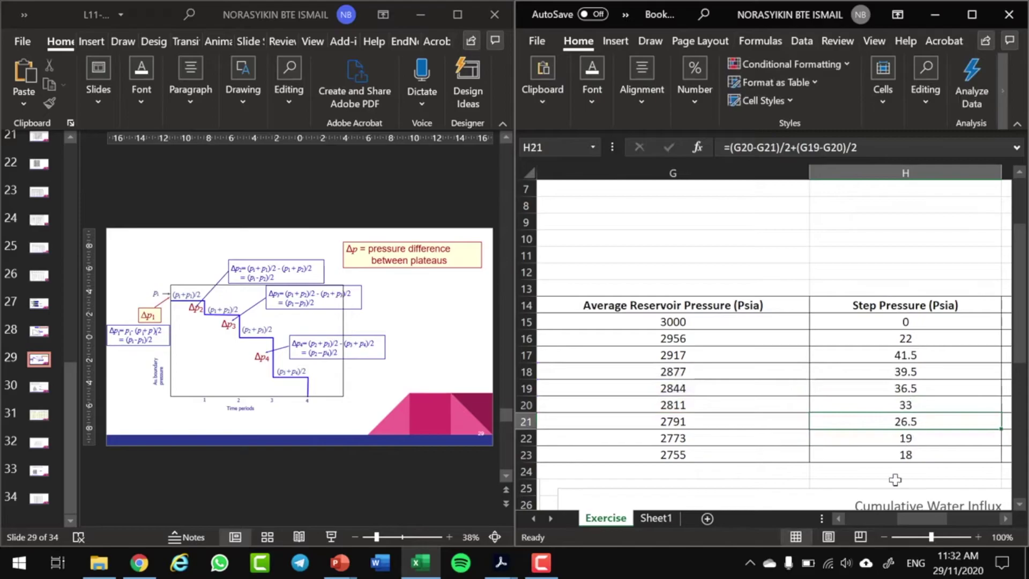
left_click(1004, 519)
left_click(788, 320)
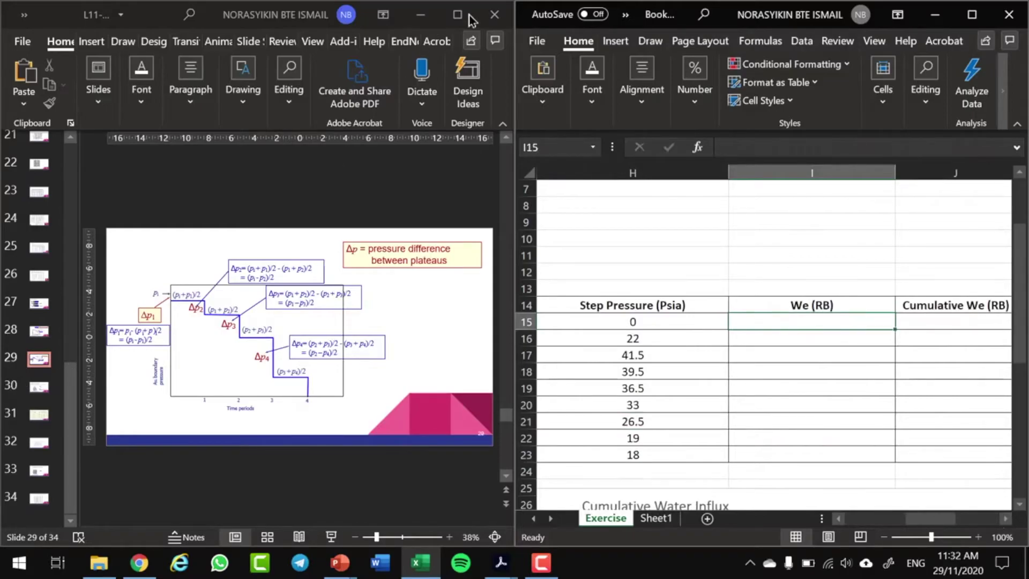
Find the lecture slide defining the aquifer constant U
left_click(488, 15)
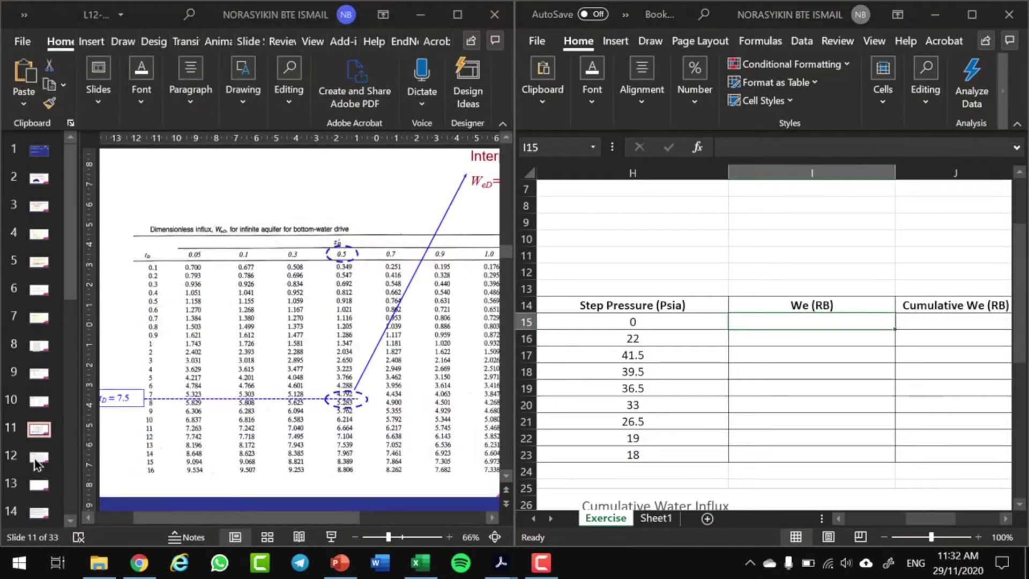
left_click(39, 405)
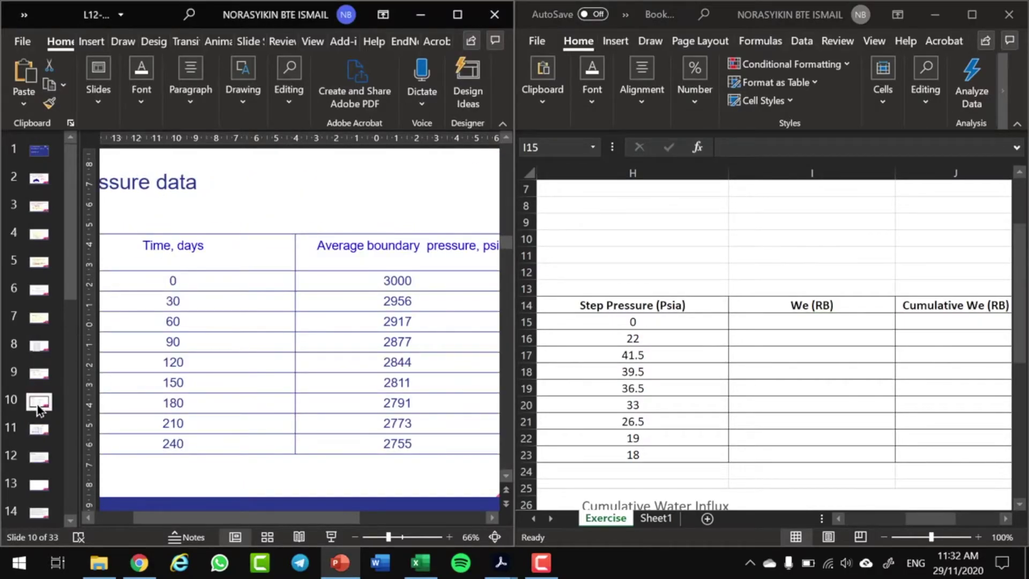
key("Up")
key("Up")
key("Up")
key("Up")
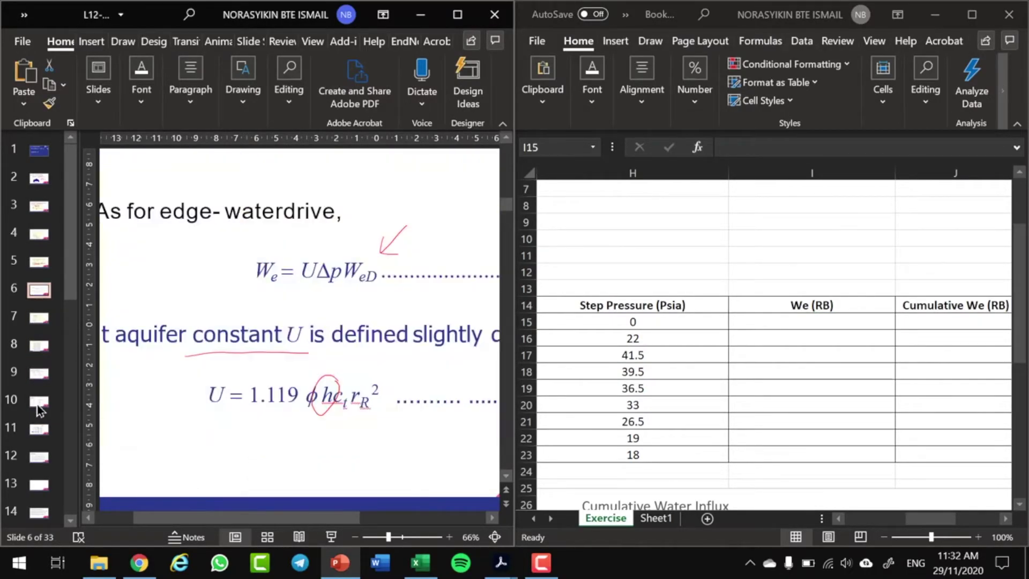
key("Up")
key("Down")
Enter the We formula =$B$10*H15*F15 in I15
left_click(856, 324)
double_click(856, 321)
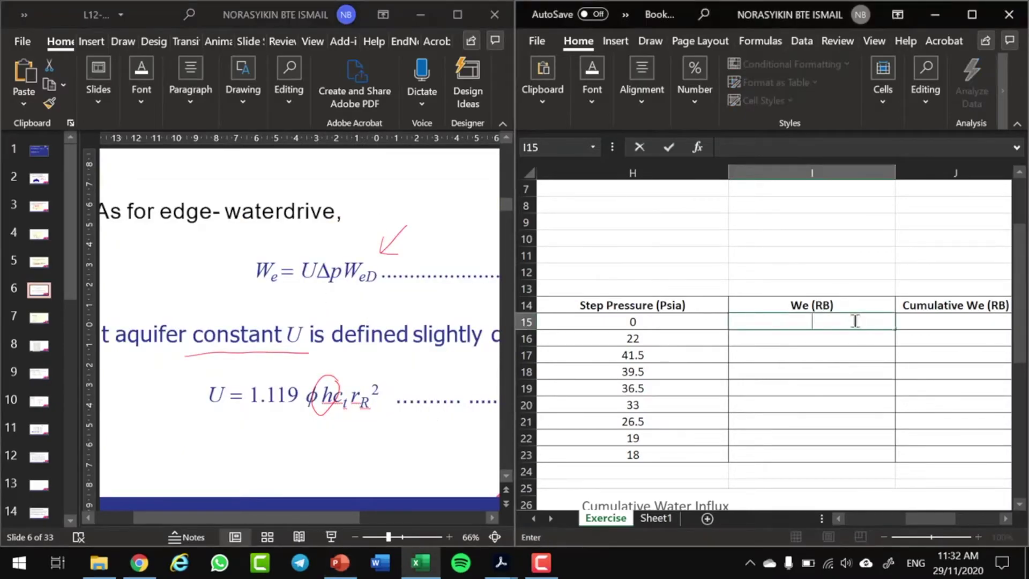
type("=")
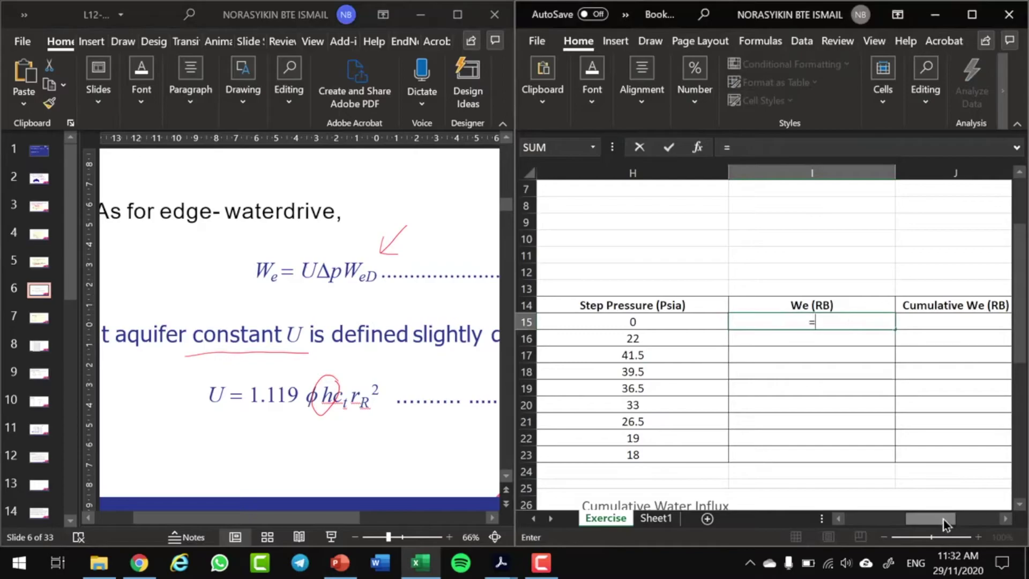
left_click_drag(932, 520, 879, 530)
left_click(572, 239)
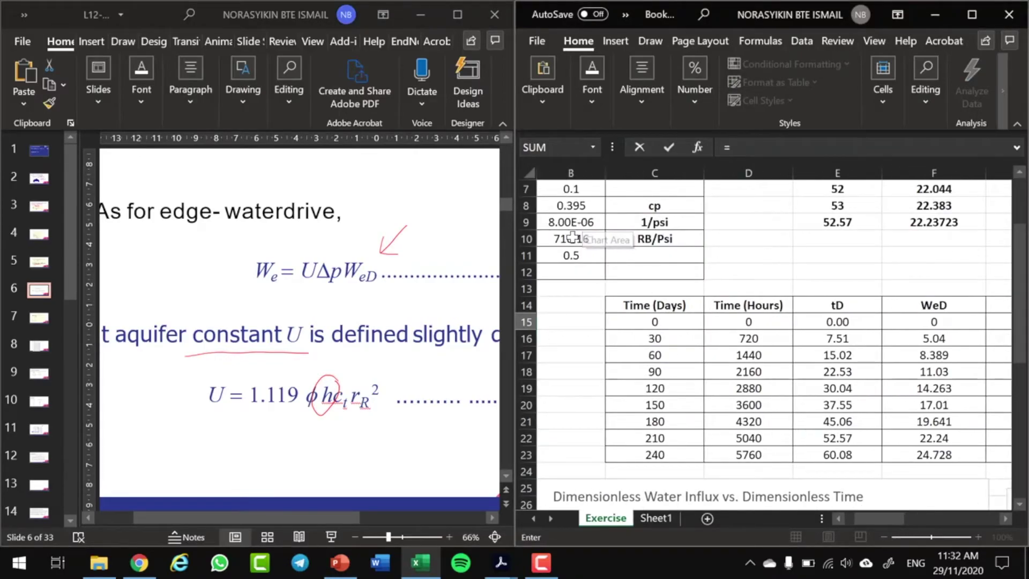
key("F2")
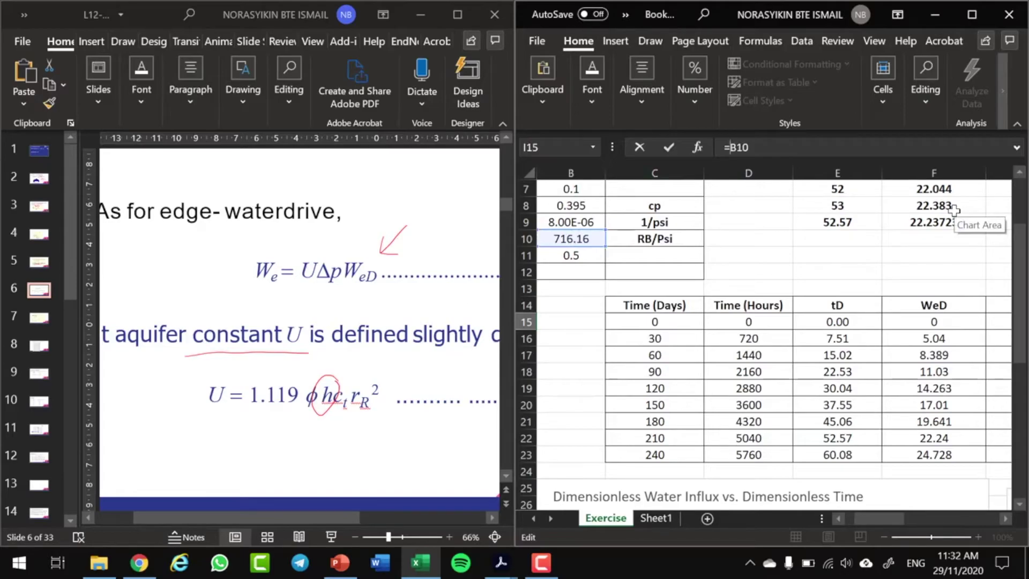
type("$B$10*")
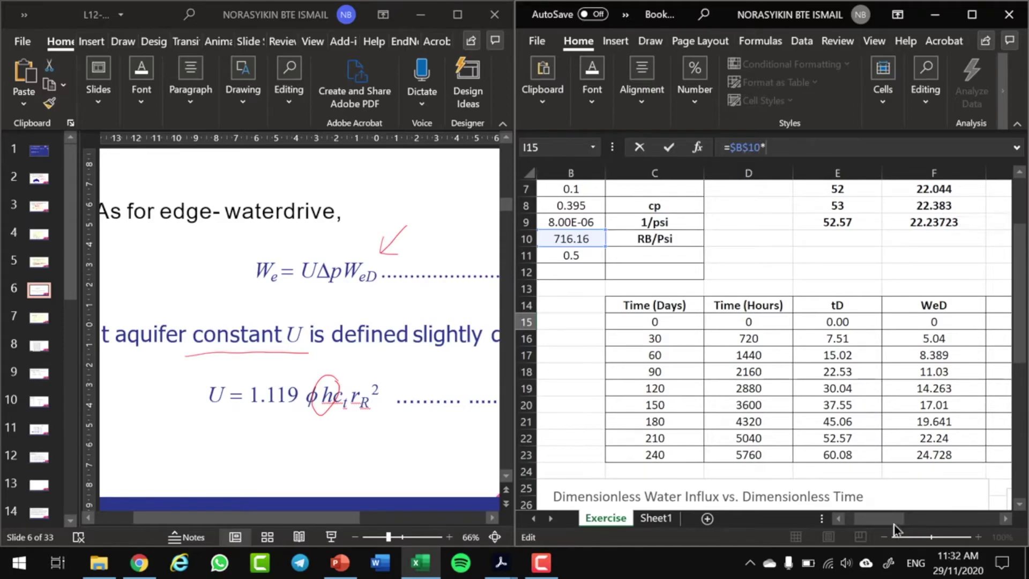
left_click_drag(899, 520, 952, 533)
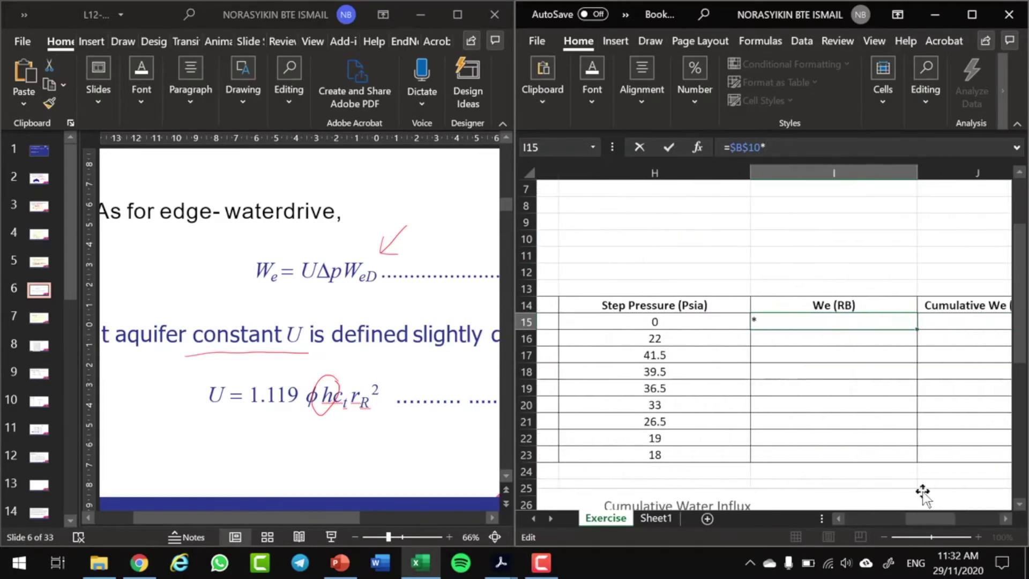
left_click(708, 319)
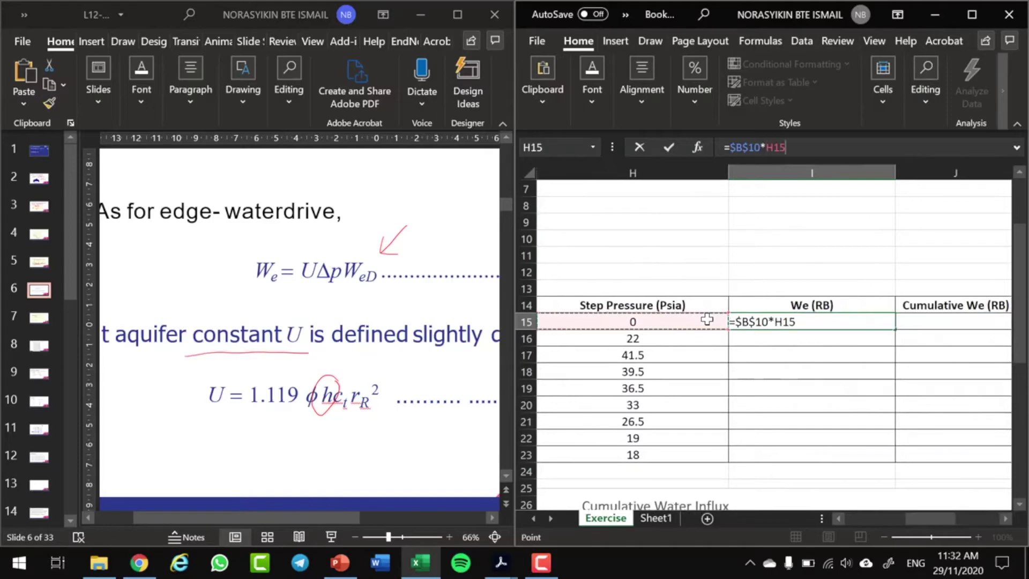
type("*")
key("Left")
key("Left")
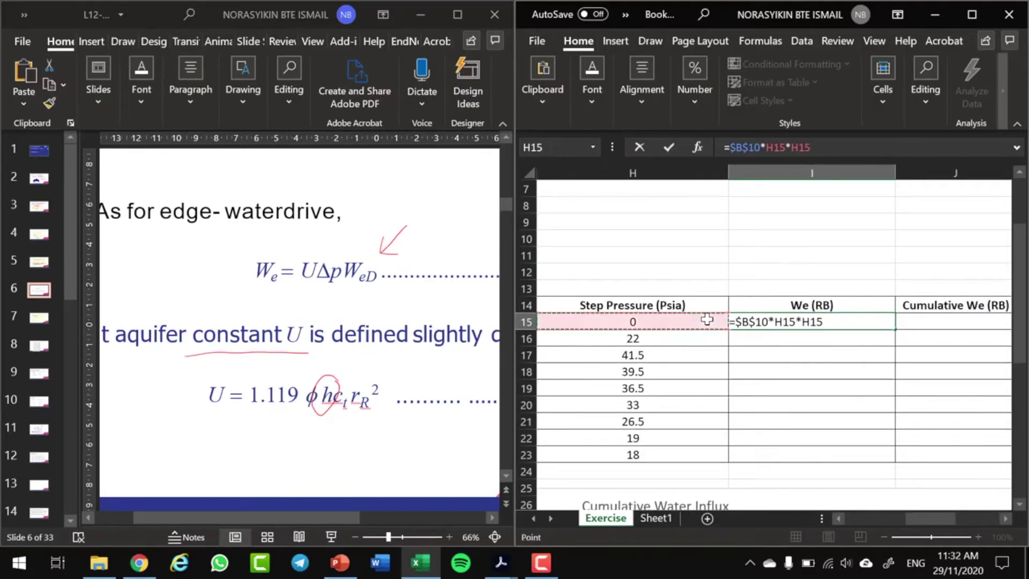
key("Left")
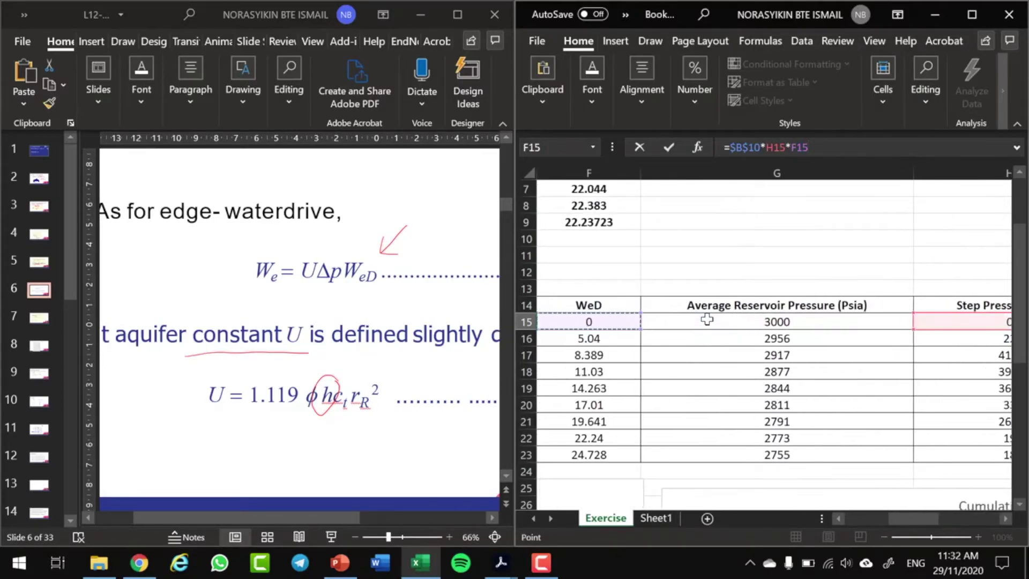
key("Return")
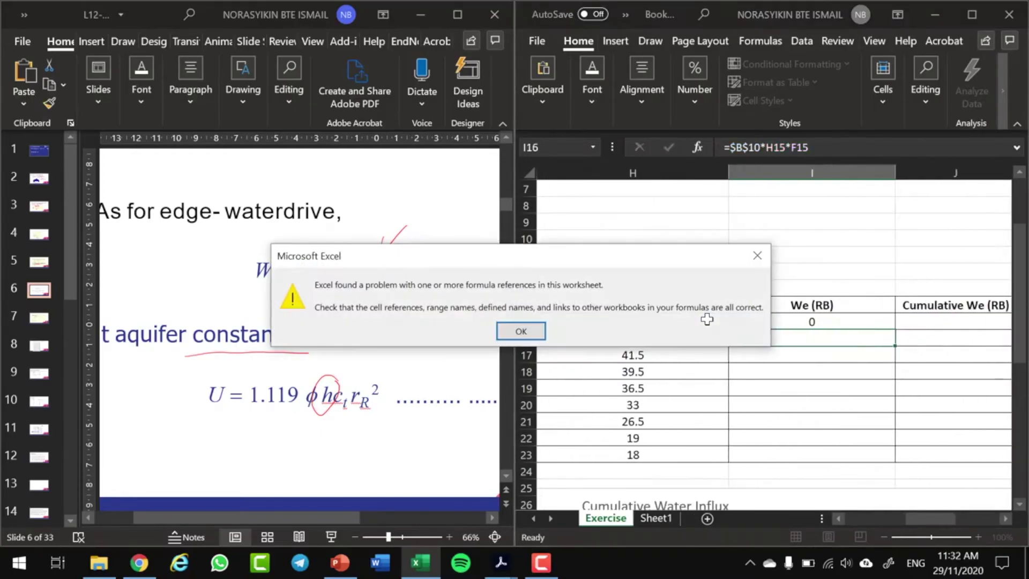
left_click(536, 332)
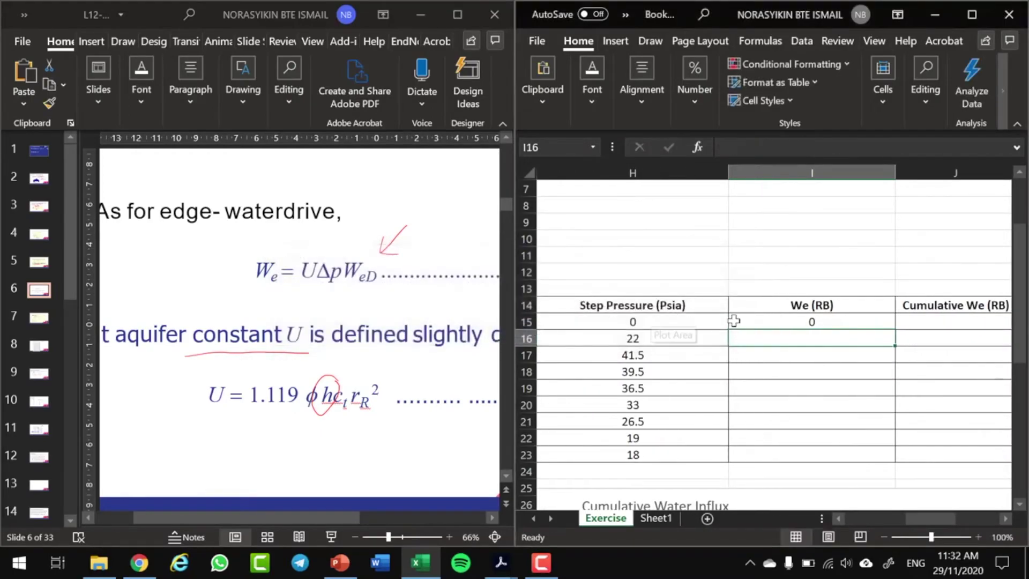
Copy the I15 We formula down through I23
left_click(755, 325)
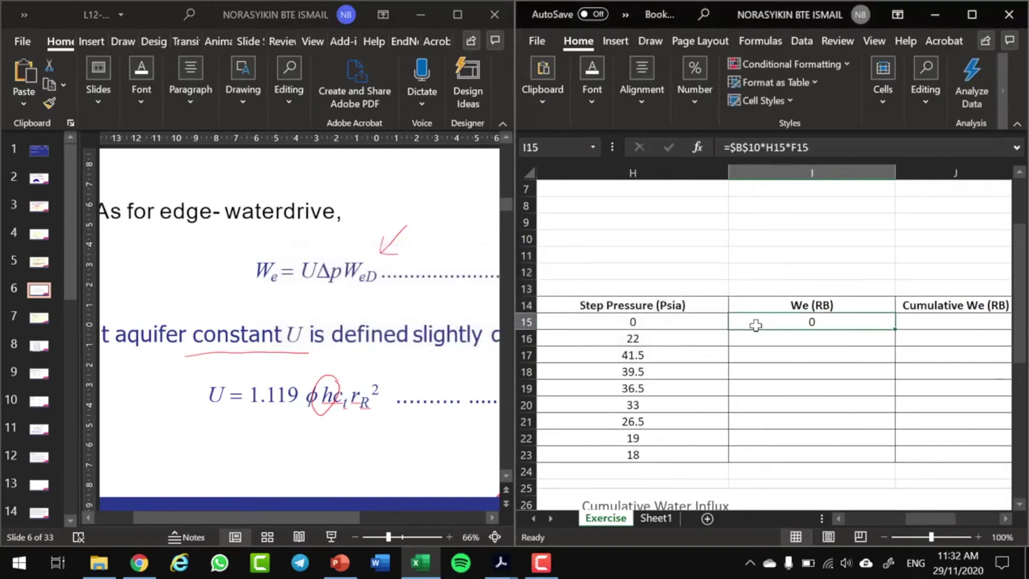
double_click(895, 327)
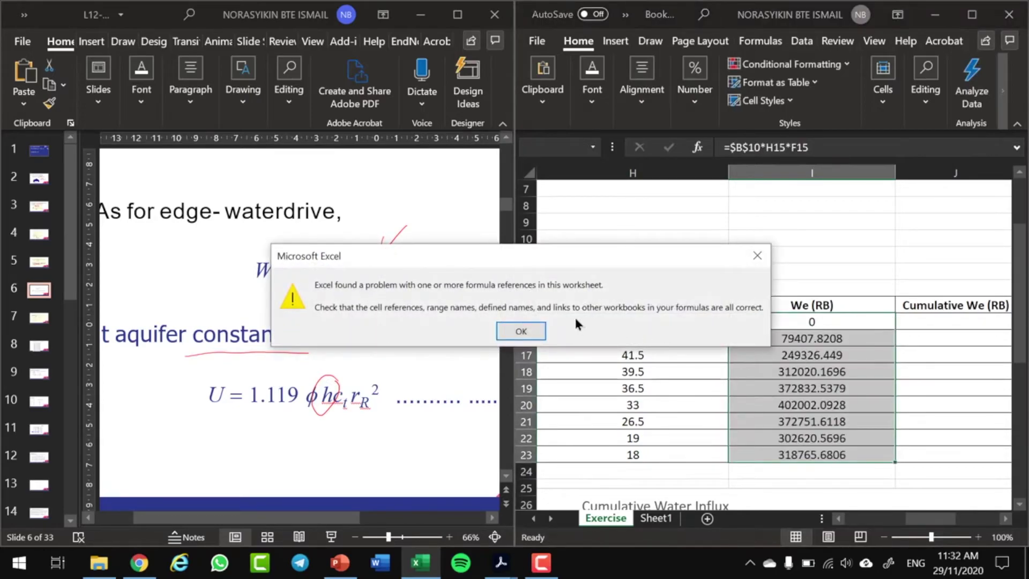
left_click(521, 331)
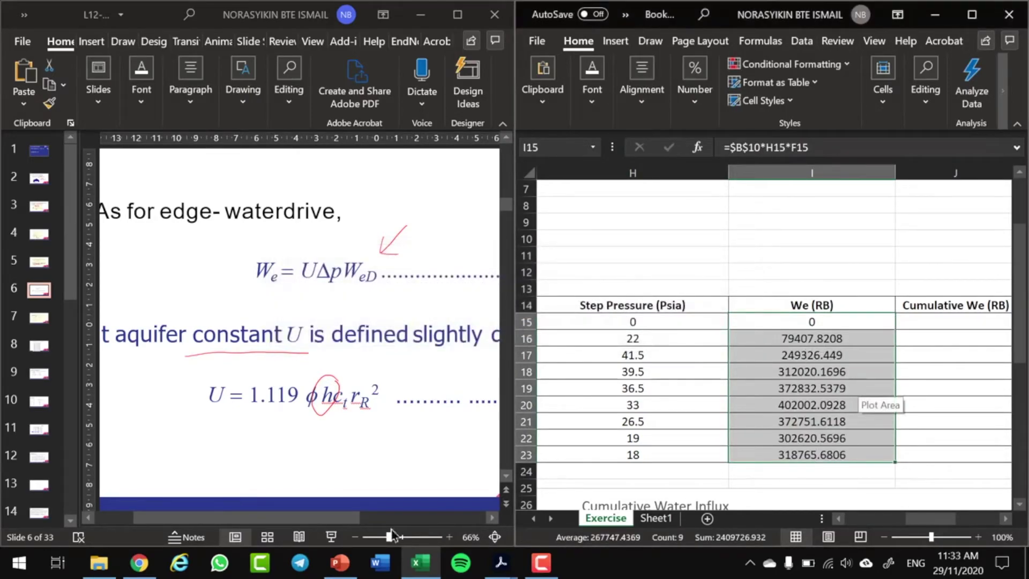
left_click(39, 323)
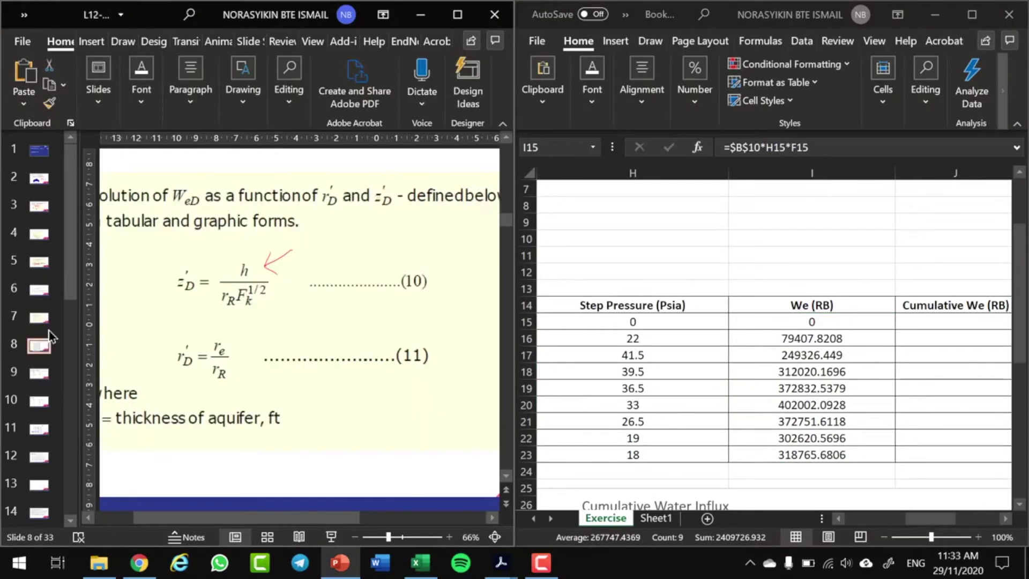
Show slide 12's calculation results table scrolled to its We, MRB column
key("Down")
key("Down")
key("Down")
key("Down")
key("Down")
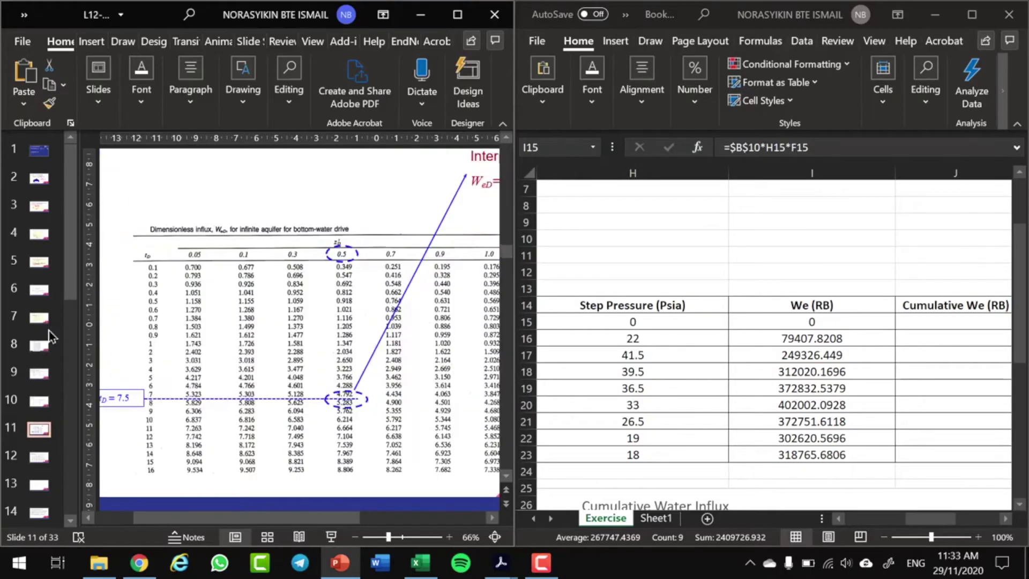
key("Down")
key("Up")
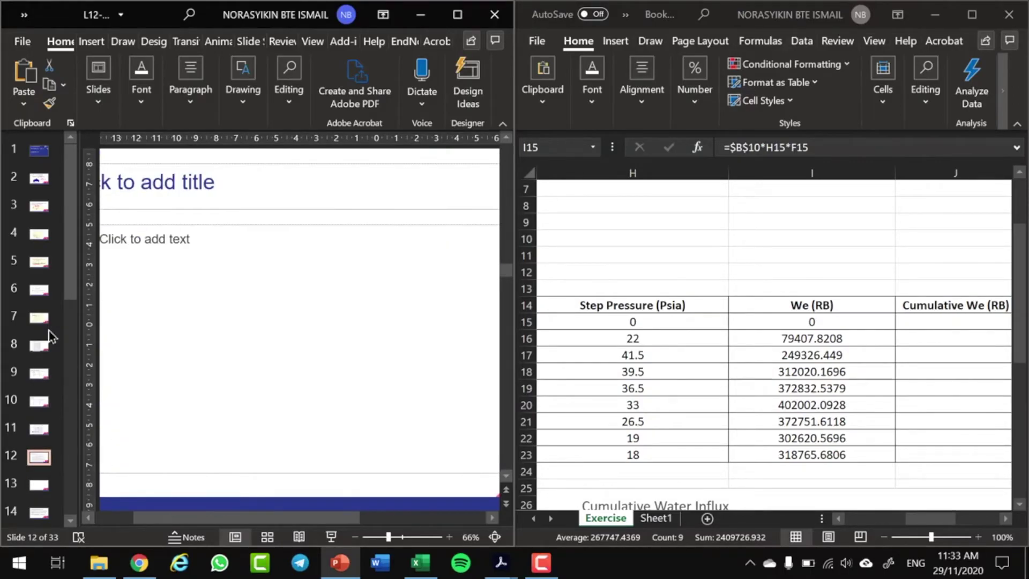
left_click_drag(299, 519, 358, 521)
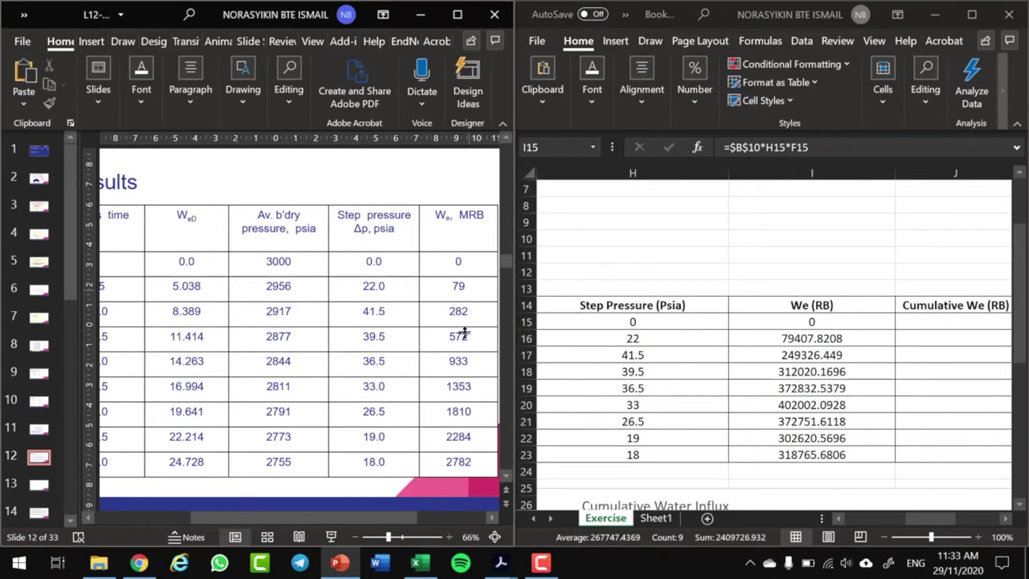
left_click(947, 324)
Start Cumulative We with J15 =I15, J16 =I16 and J17 =I17+I16
key("F2")
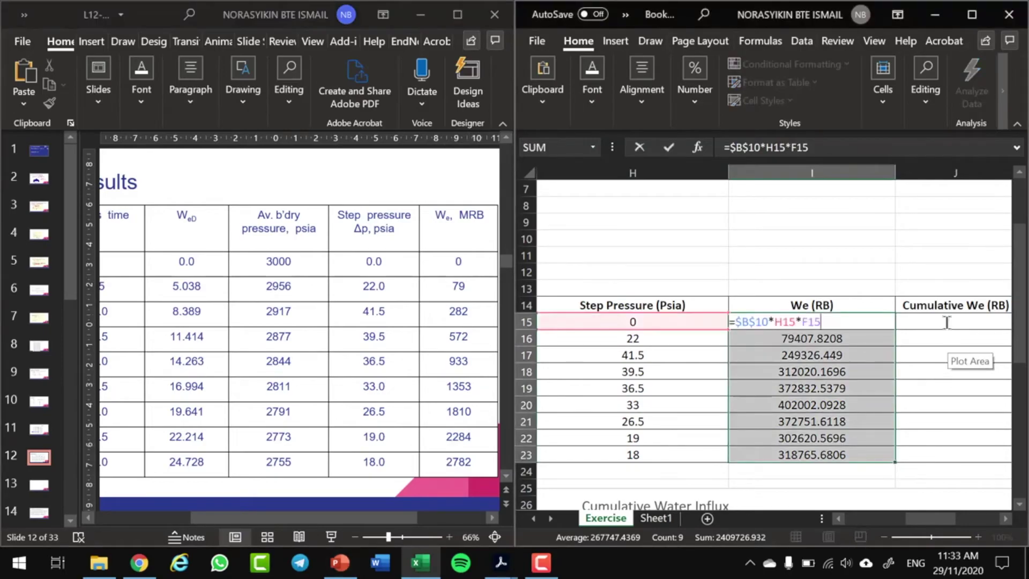
key("Escape")
left_click(948, 321)
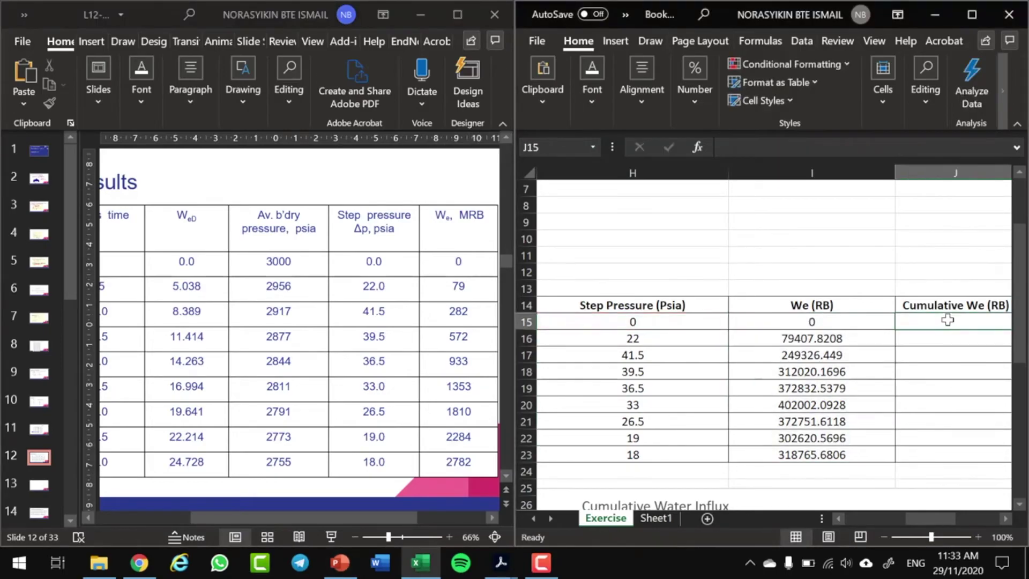
type("=I15")
key("Return")
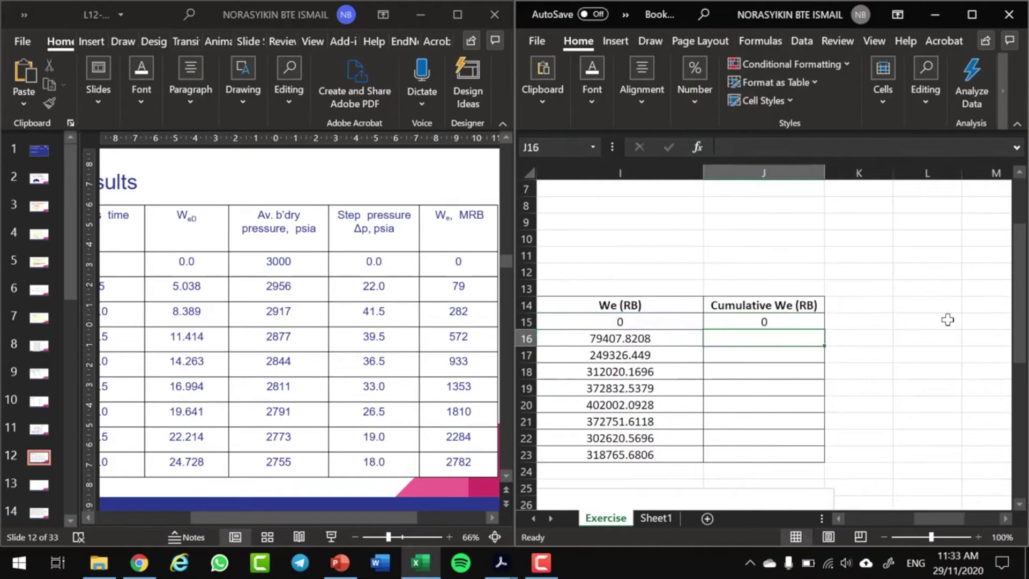
type("=")
key("Left")
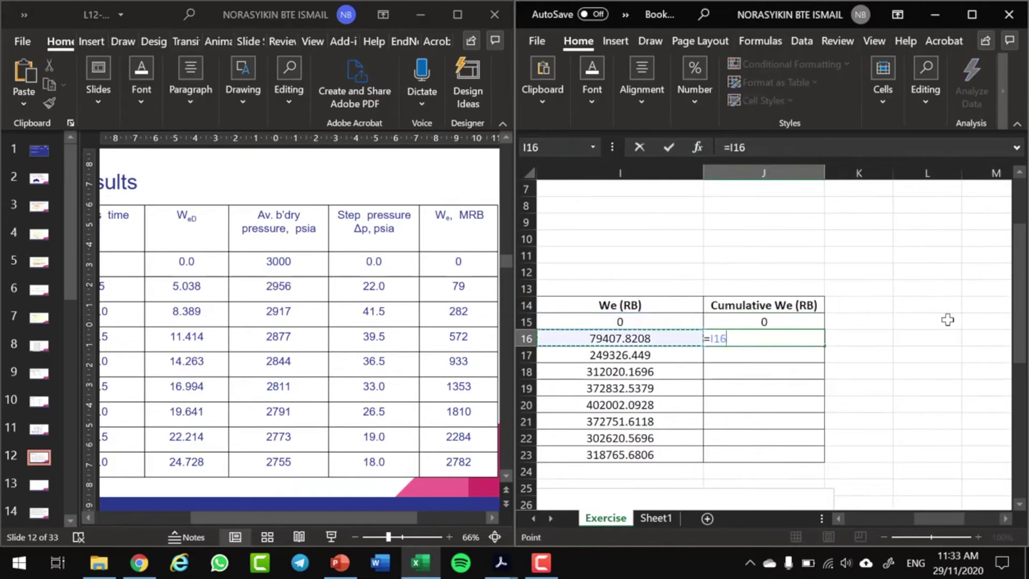
key("Return")
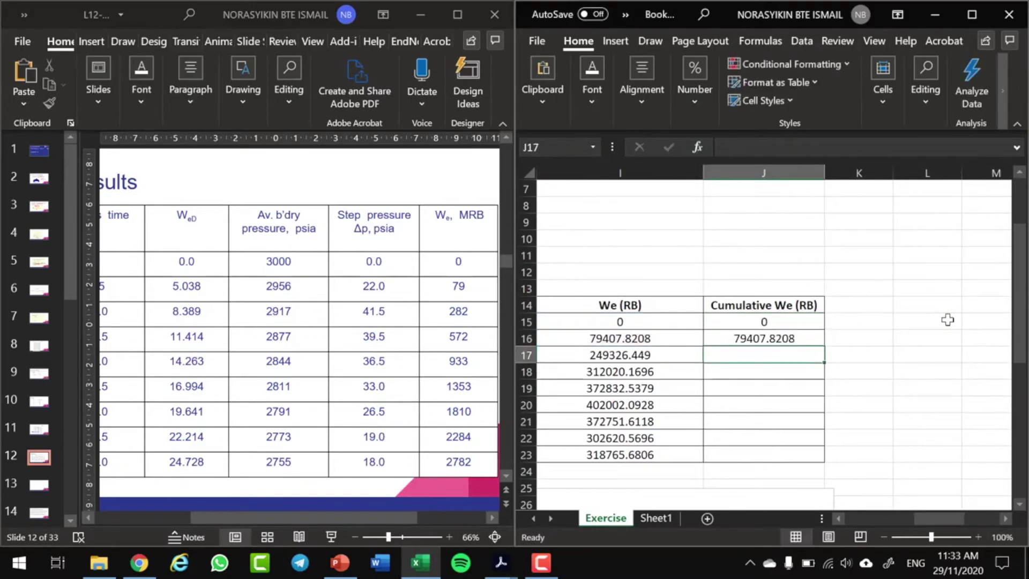
type("=")
key("Left")
type("+")
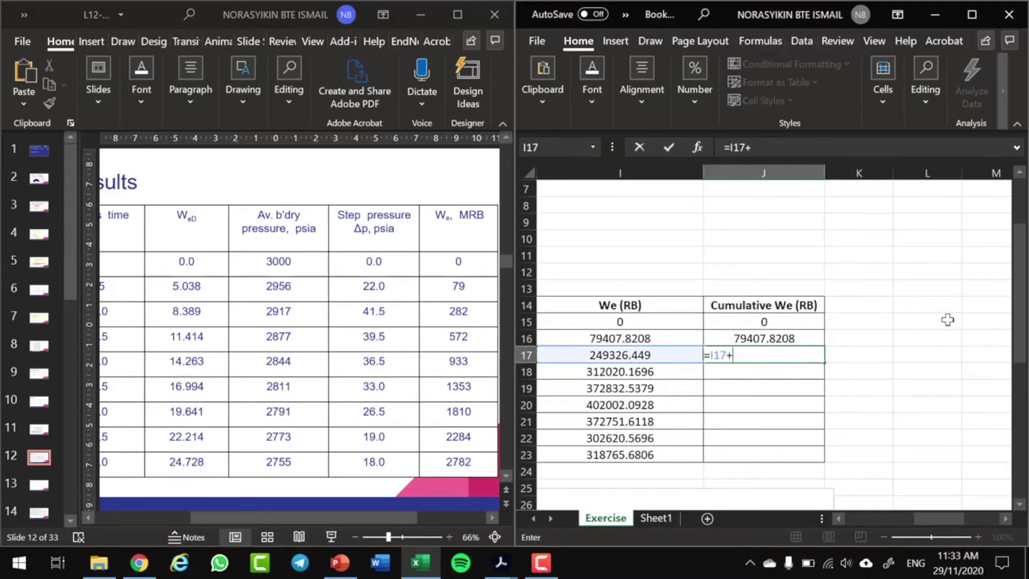
key("Left")
key("Up")
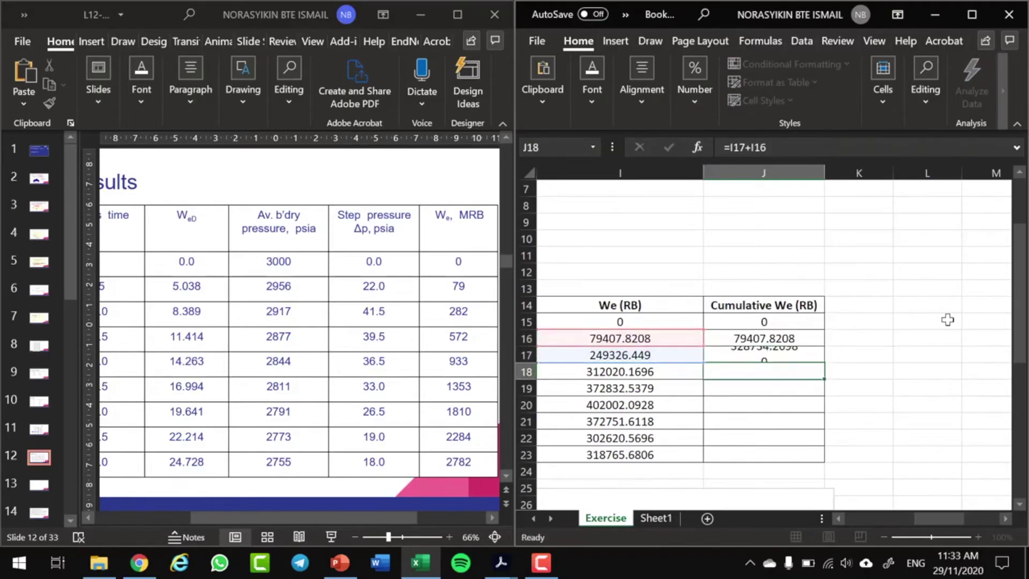
key("Return")
Enter =I18+I17+I16 in J18 and fill it down to J23
type("=")
key("Left")
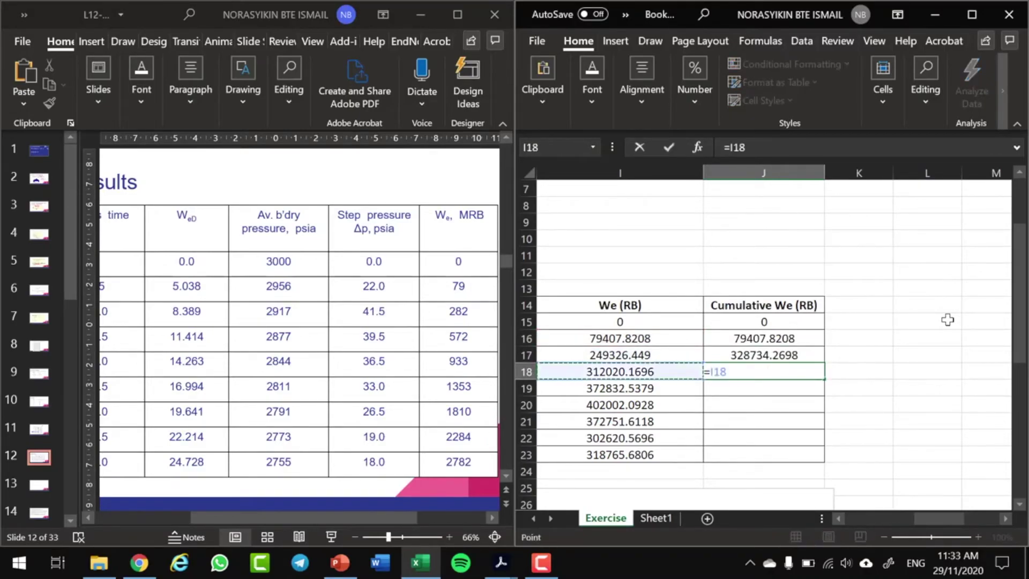
type("+")
key("Up")
key("Left")
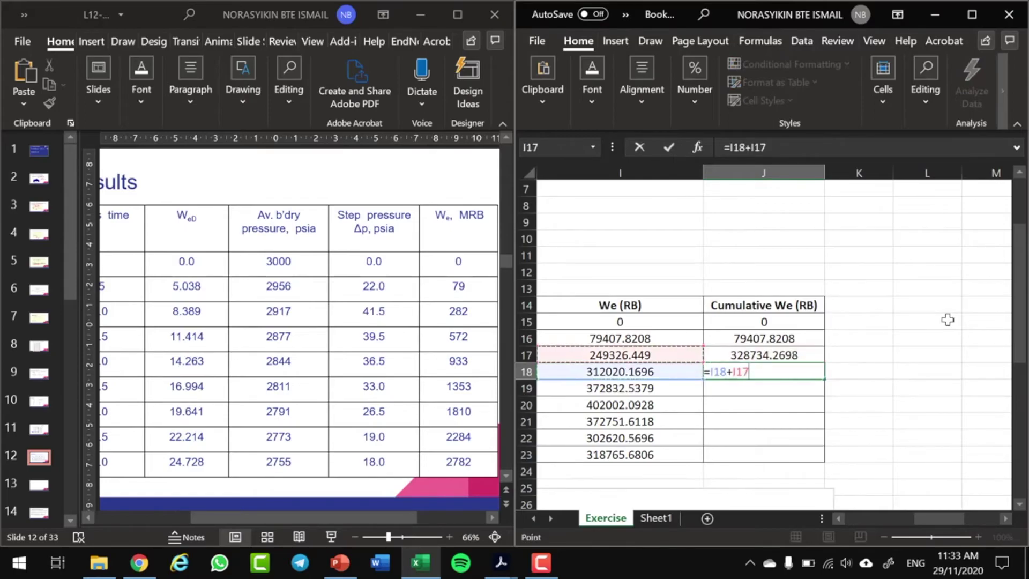
type("+")
key("Up")
key("Left")
key("Up")
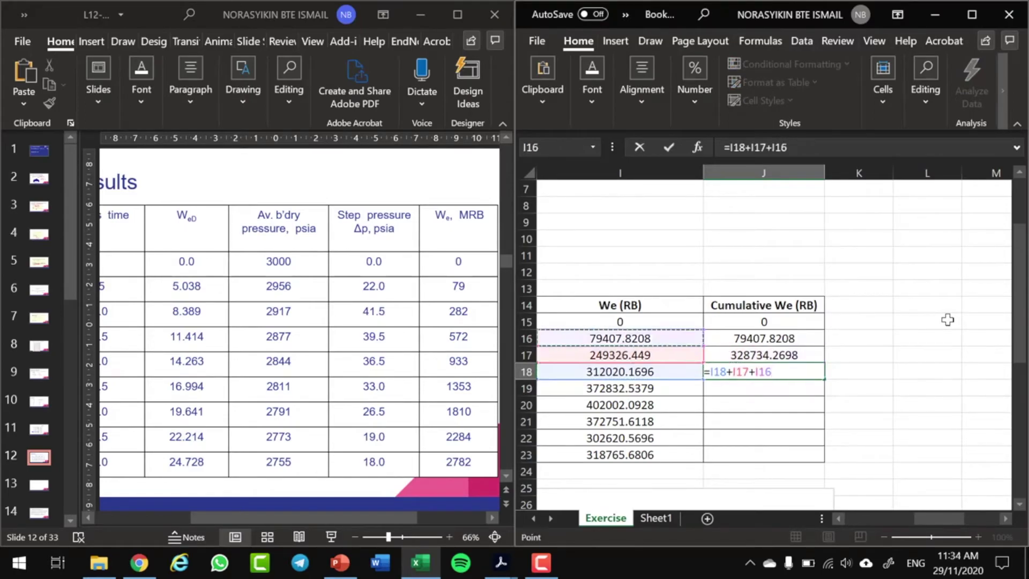
key("Return")
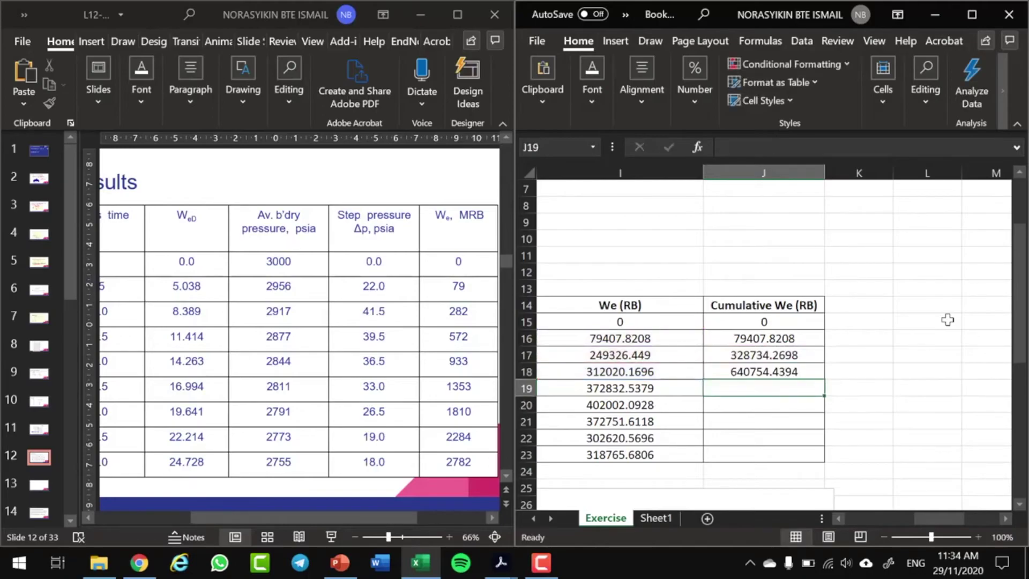
left_click(797, 371)
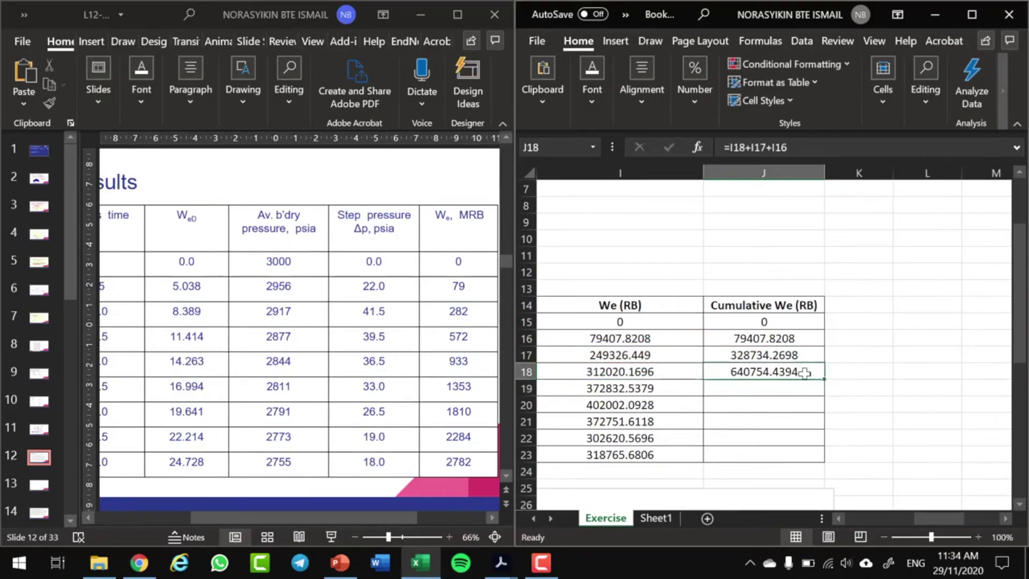
double_click(824, 379)
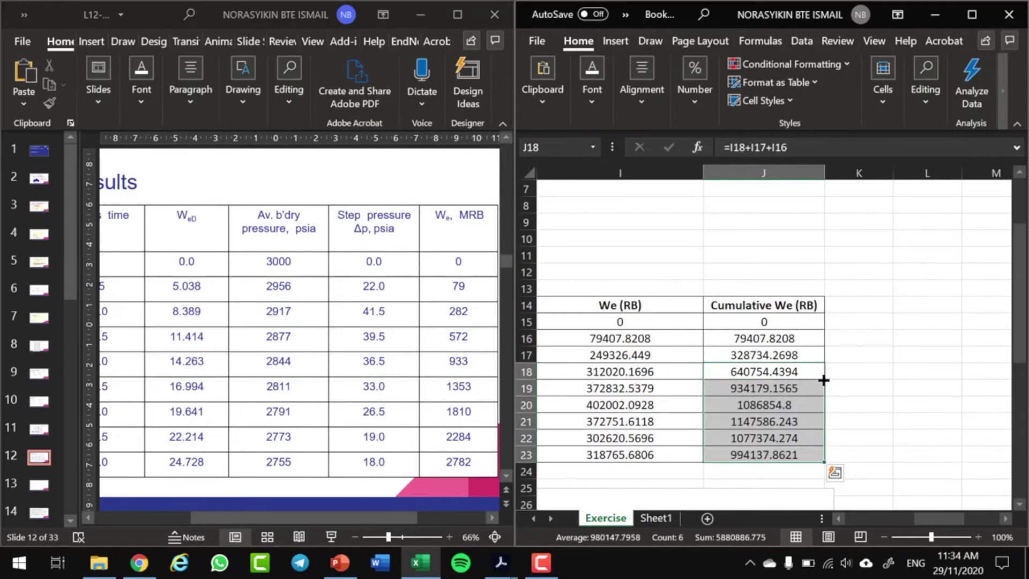
left_click(540, 563)
Maximise Excel to view the finished tD-to-Cumulative We table at two decimals
left_click(922, 482)
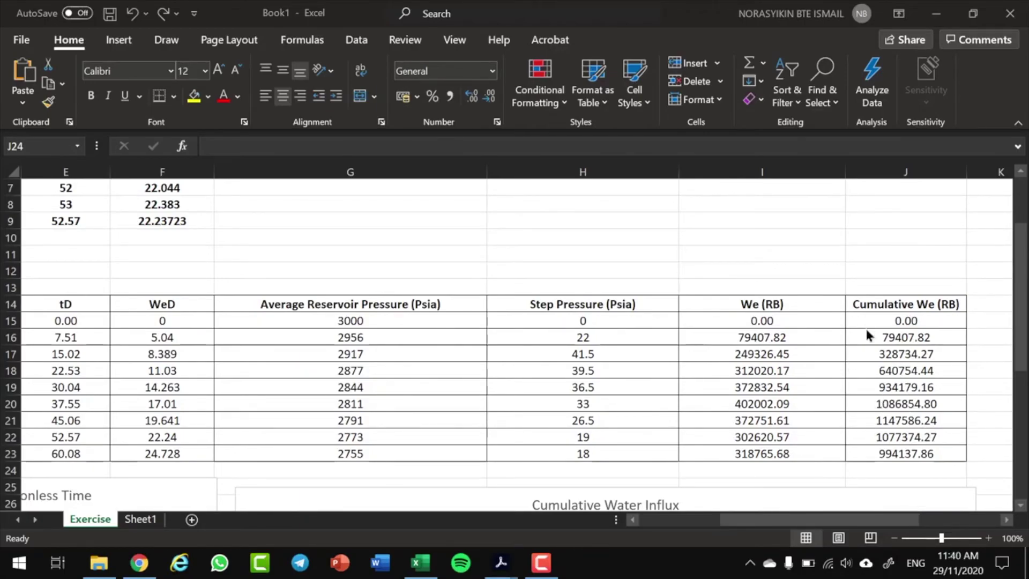
type("=")
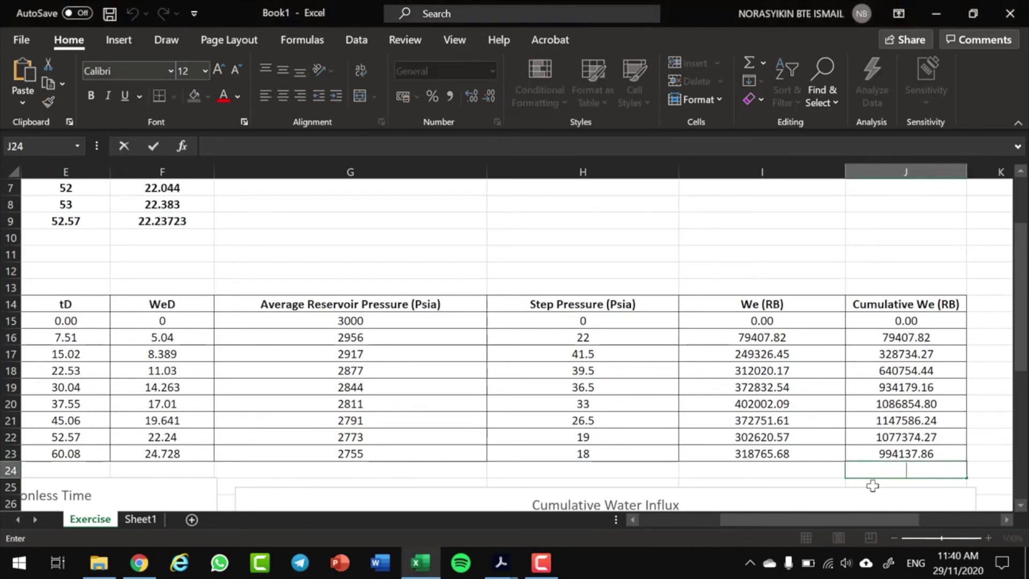
left_click_drag(880, 520, 754, 530)
Stretch the WeD-vs-tD chart's E15:F20 source range down to row 23, reaching tD 60.08
scroll(677, 333, "down", 4)
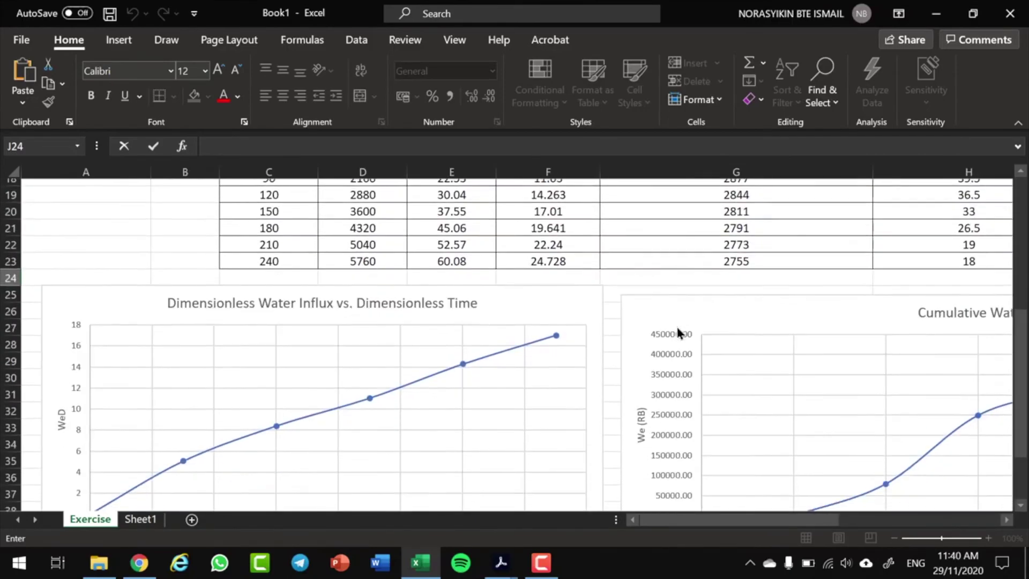
scroll(466, 374, "down", 2)
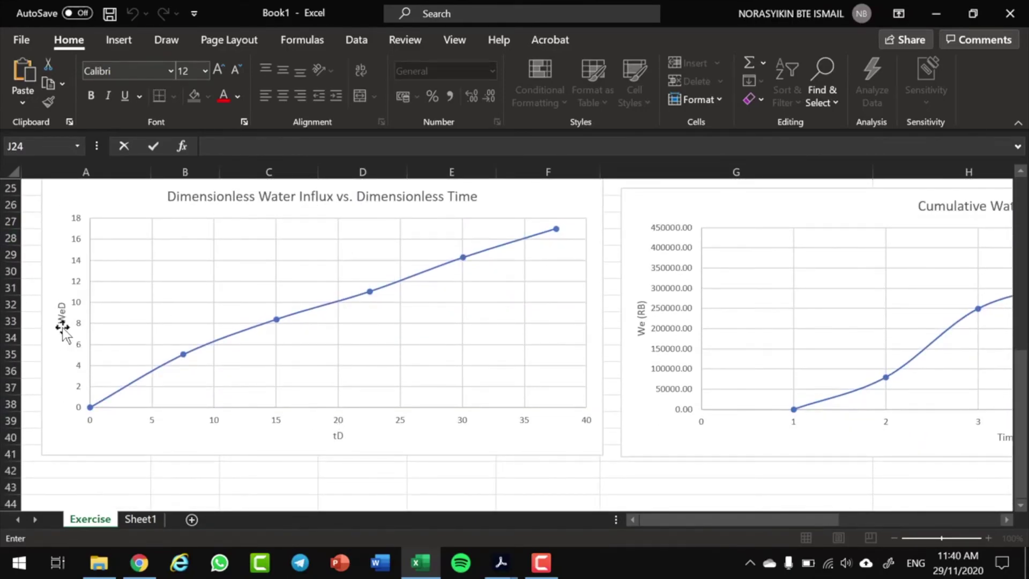
left_click(504, 205)
scroll(566, 345, "up", 2)
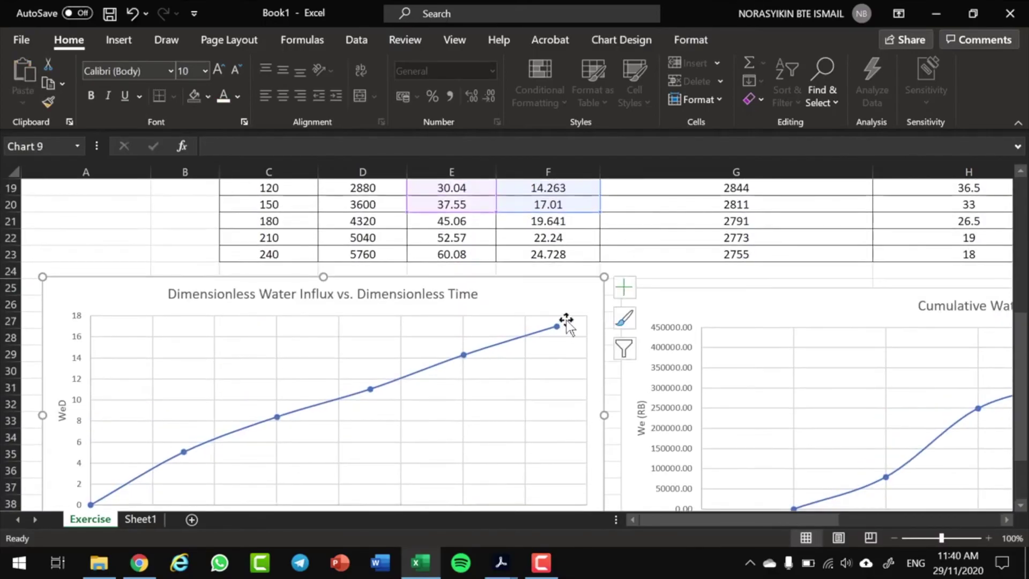
scroll(567, 322, "up", 4)
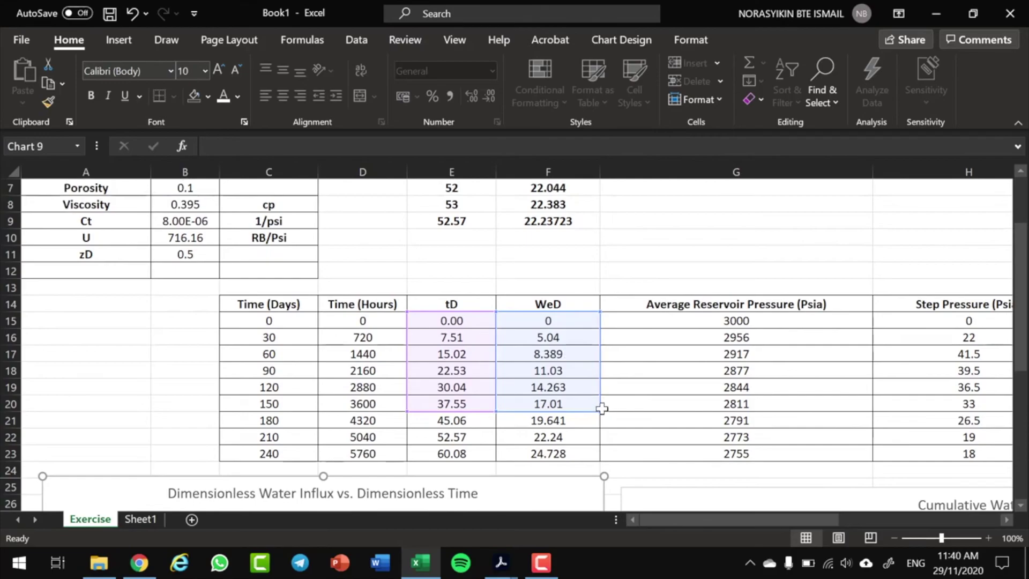
left_click_drag(600, 439, 600, 462)
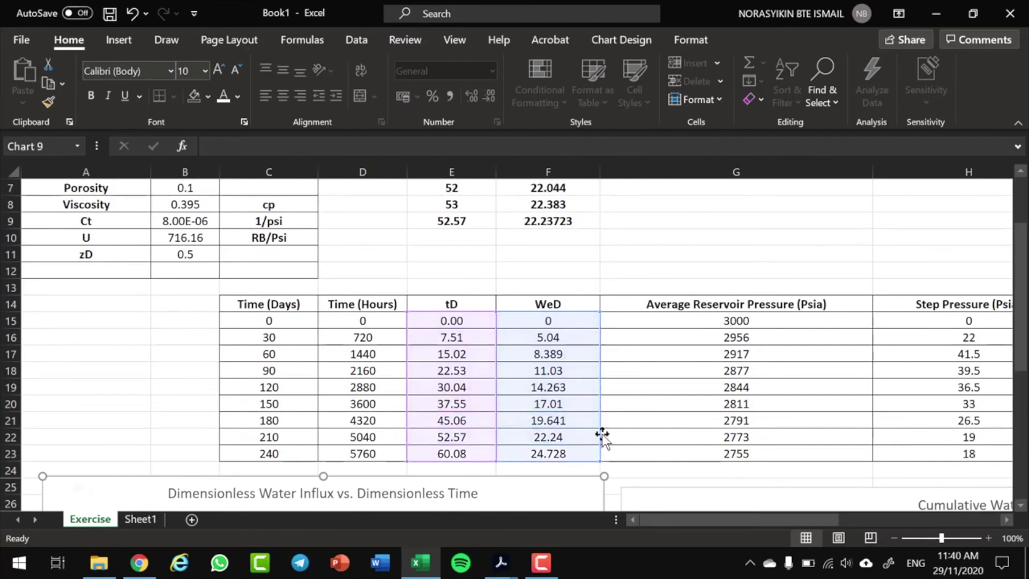
scroll(603, 431, "down", 6)
left_click(735, 432)
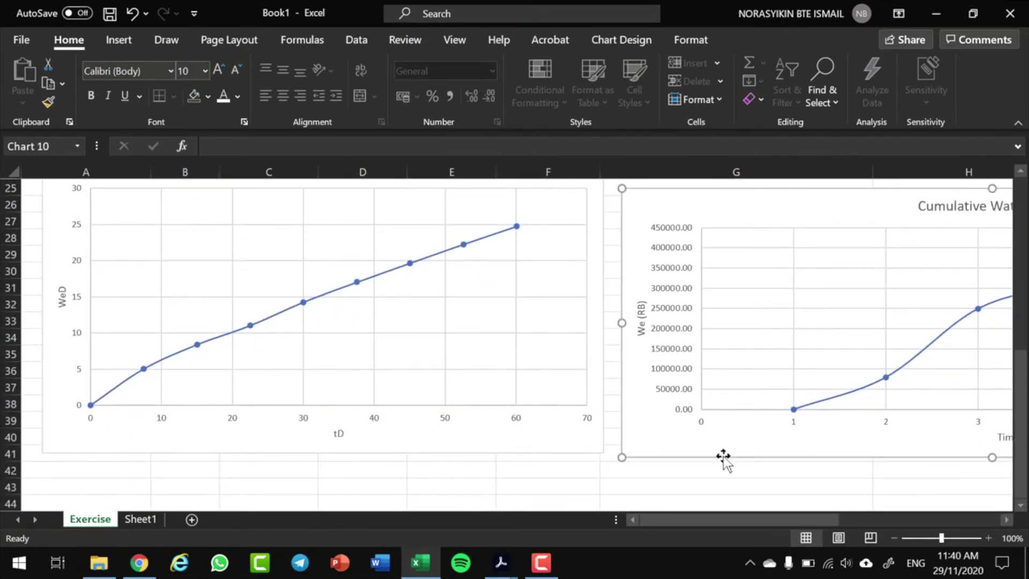
left_click_drag(712, 520, 818, 523)
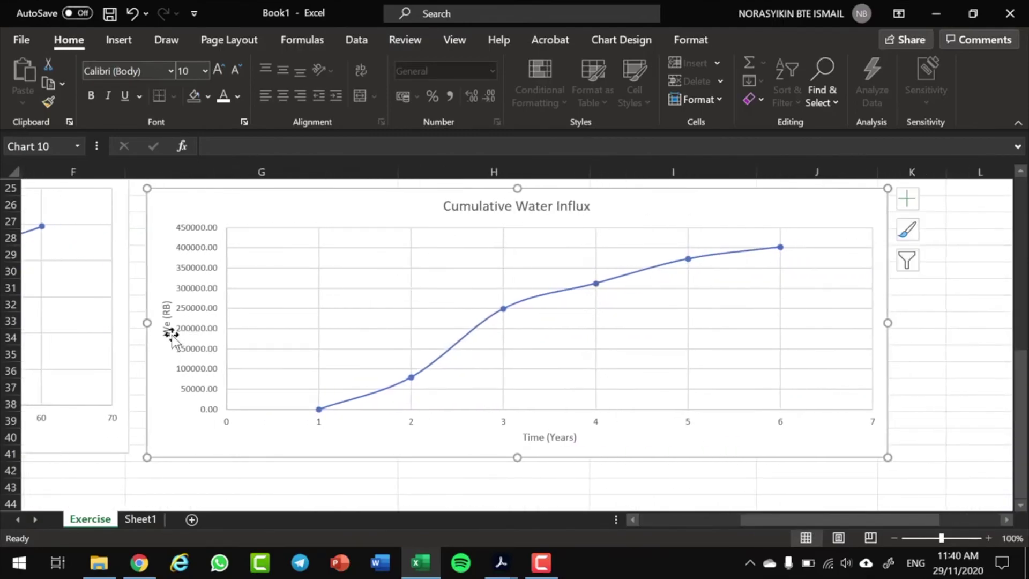